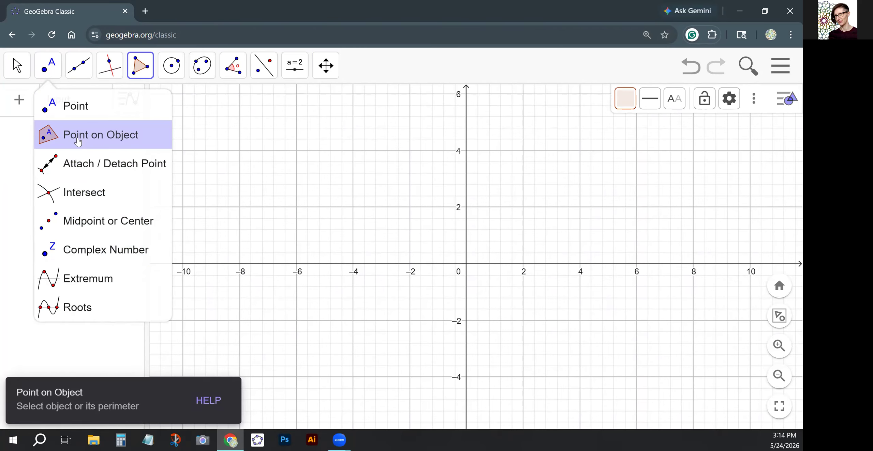
Hide both the axes and the grid in the graphics view
click(79, 65)
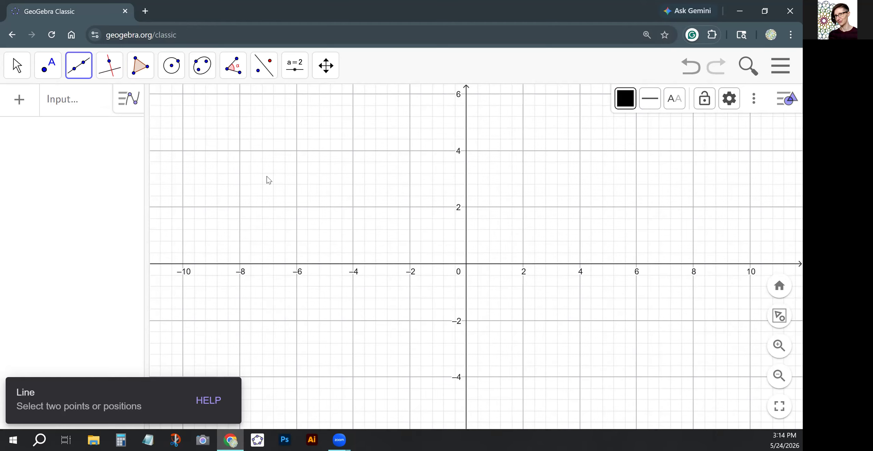
right_click(266, 176)
click(416, 192)
right_click(425, 227)
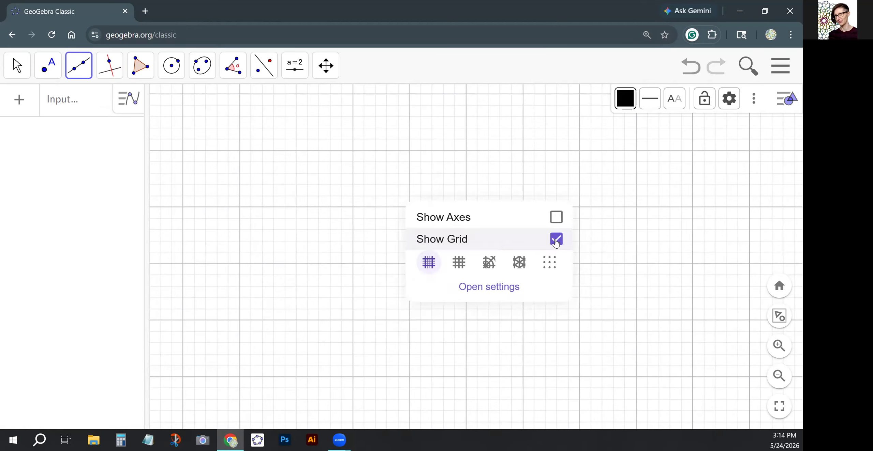
click(555, 239)
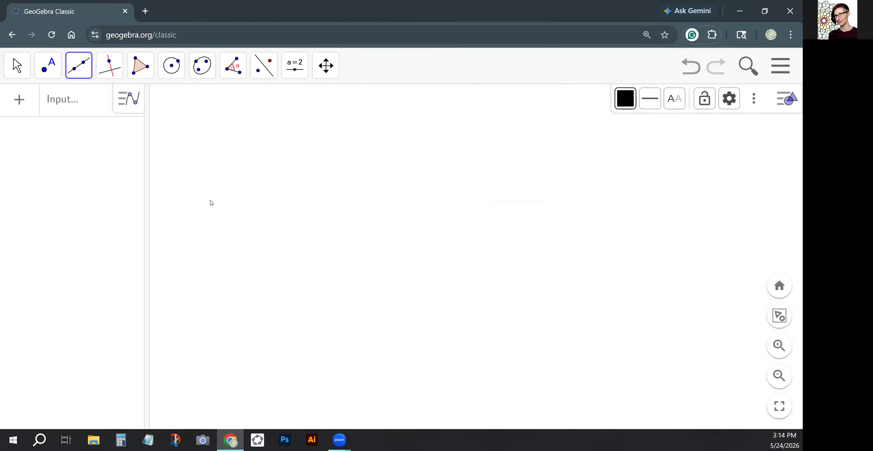
Draw a slanted line through two new points at about x = -9.46 and (-0.96, 3.57)
click(198, 194)
click(438, 163)
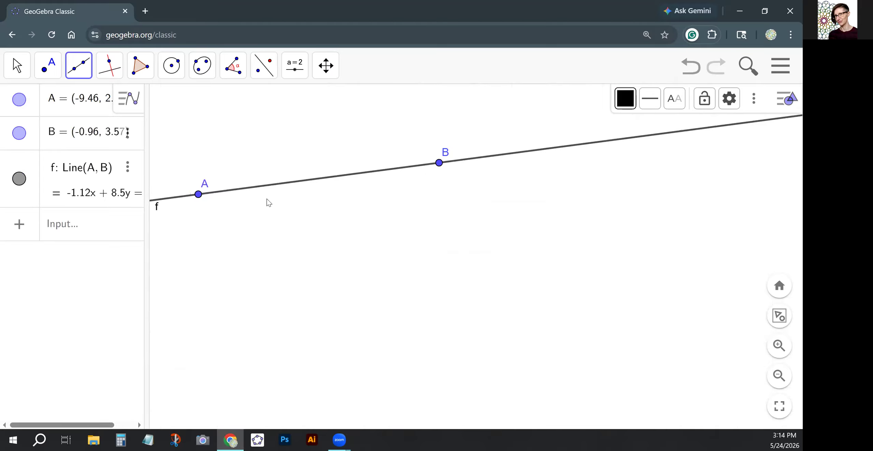
Place a Point on Object on line AB between its two defining points, and slide it along the line to about (-6.04, 2.9)
click(48, 65)
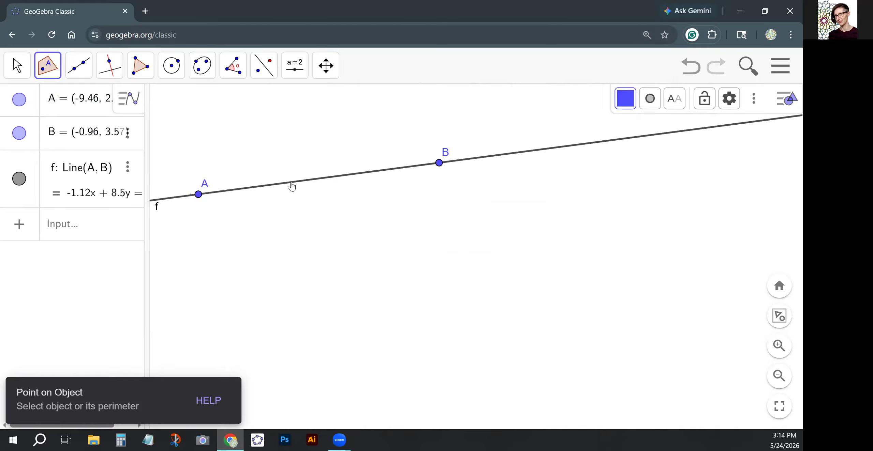
click(291, 182)
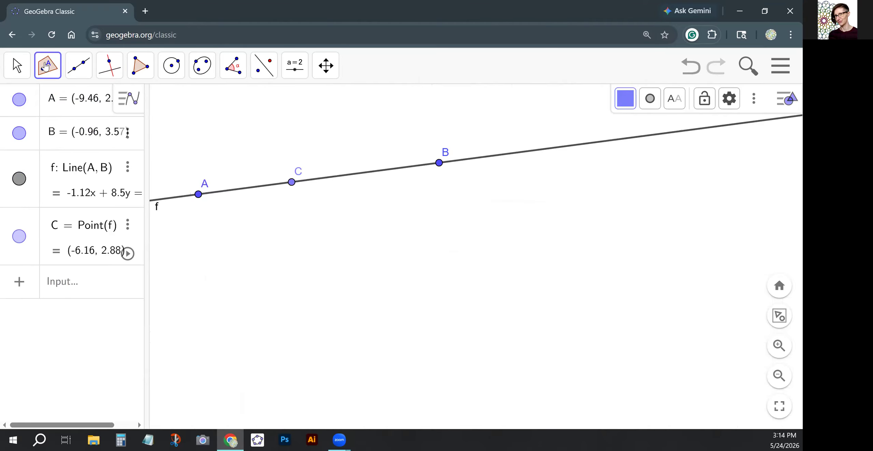
click(16, 67)
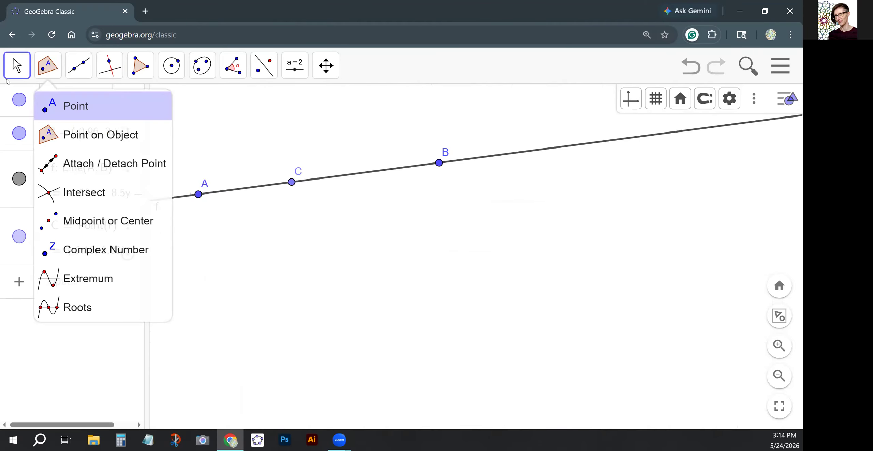
mouse_move(293, 184)
mouse_down()
mouse_move(316, 177)
mouse_move(297, 177)
mouse_up()
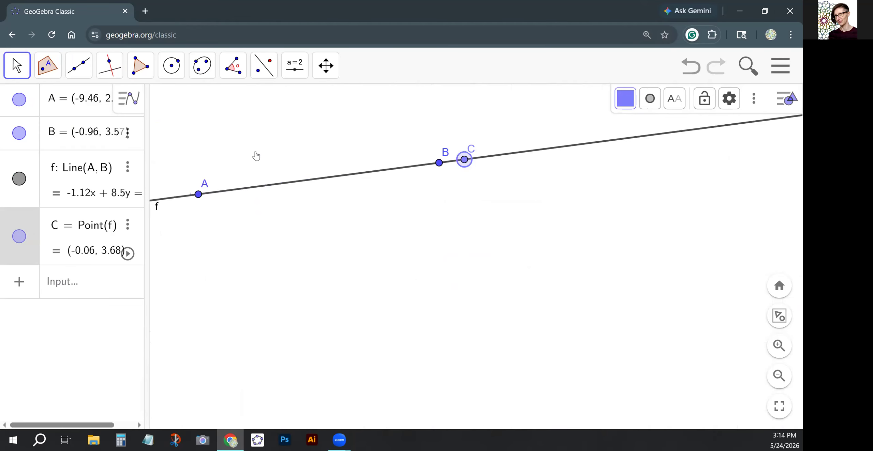
Draw a triangle below the line with the Polygon tool, with vertices at about (-7.52, -0.99), (-5.29, 1.09) and (-4.74, -1.38)
click(150, 70)
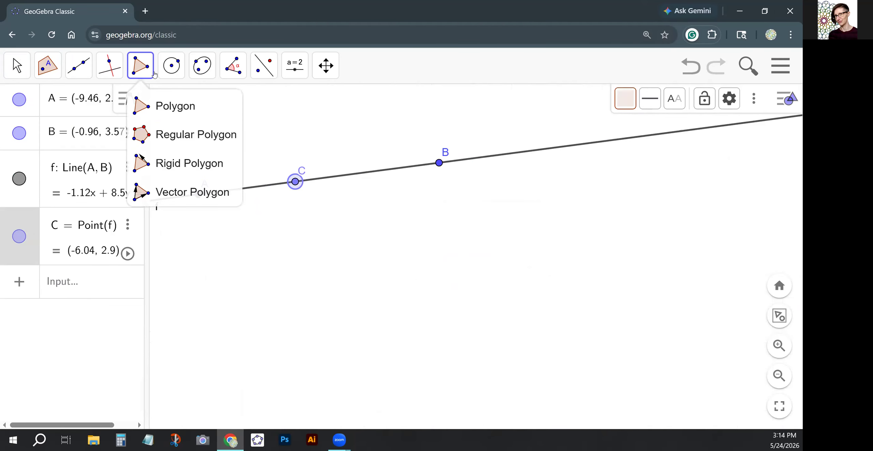
click(156, 106)
click(252, 292)
click(316, 233)
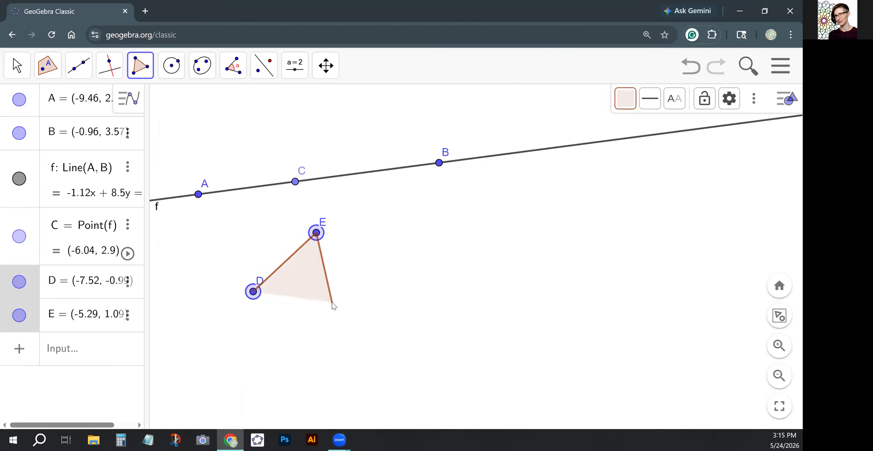
click(332, 302)
click(253, 292)
Place a Point on Object inside the triangle, and move it within the interior to about (-5.85, -0.27)
click(48, 65)
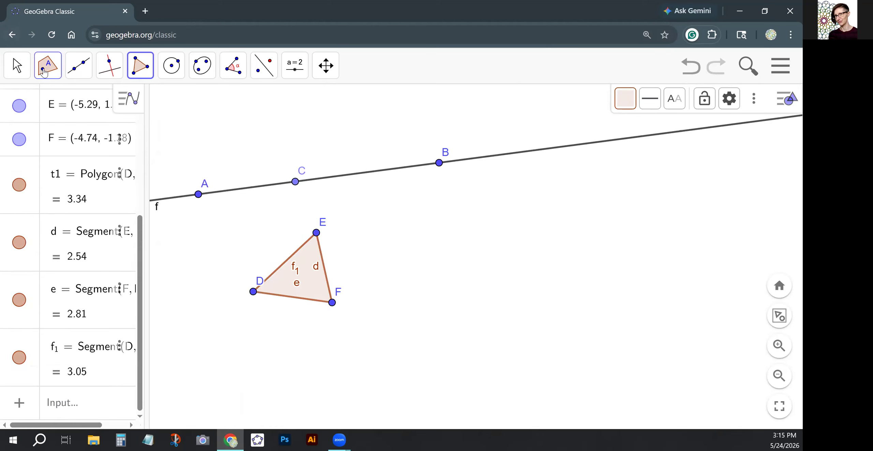
click(308, 279)
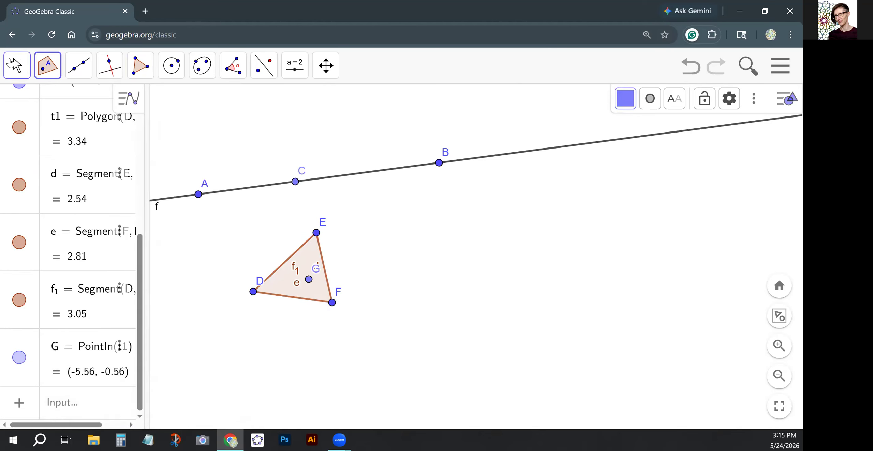
click(17, 66)
drag(308, 280, 297, 265)
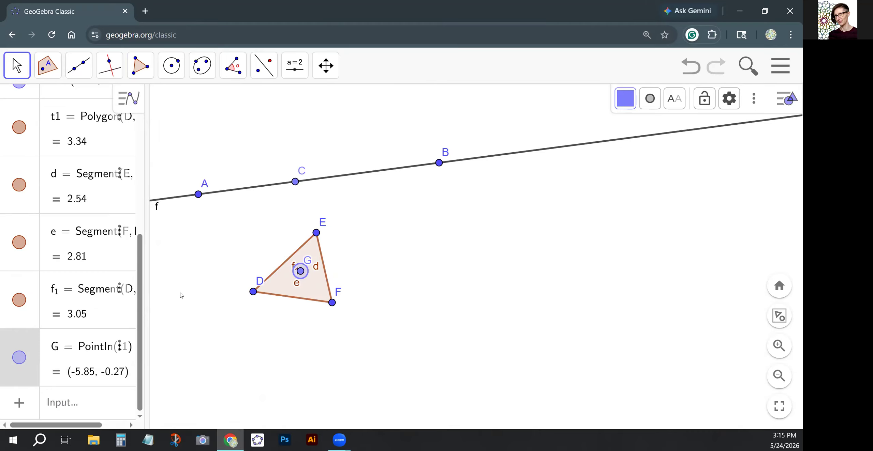
Detach point C from line AB and move it above the line to about (-5.9, 4.46)
click(48, 65)
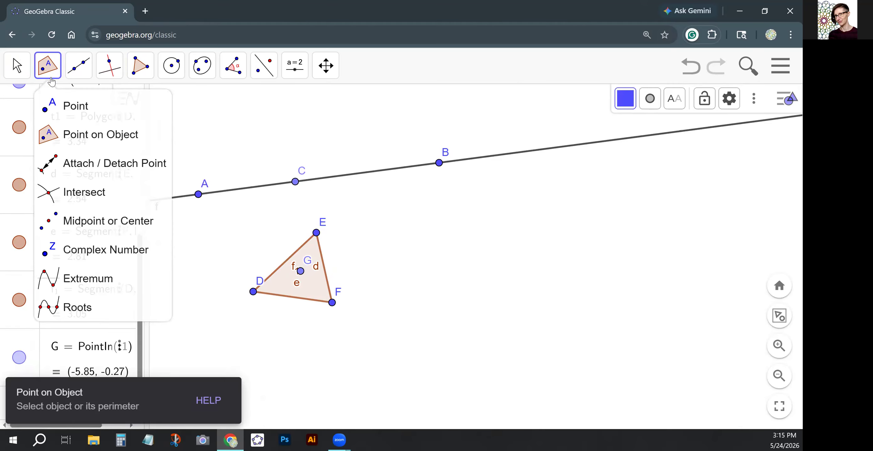
click(75, 171)
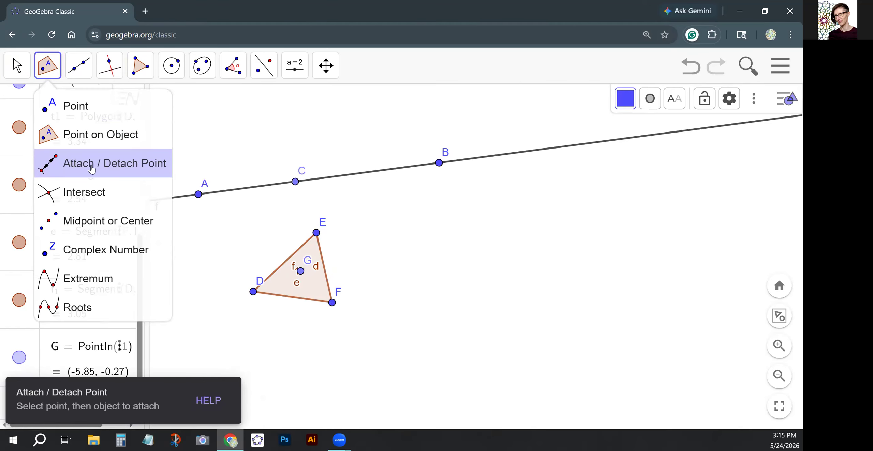
click(295, 183)
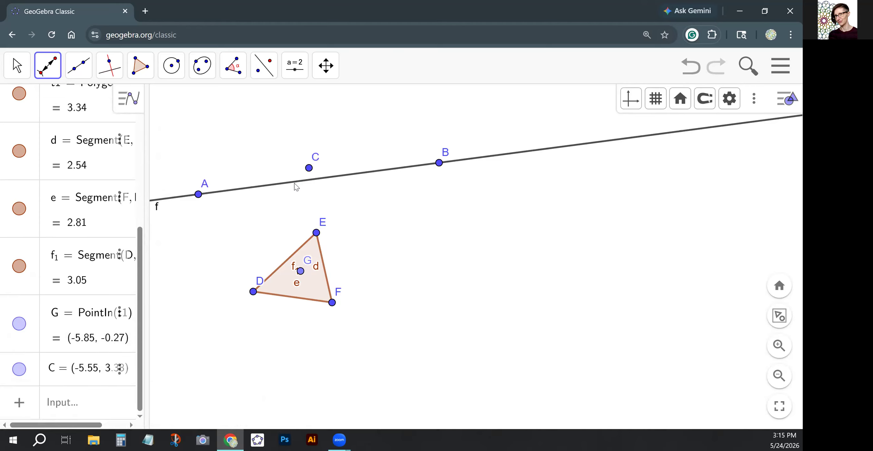
click(18, 67)
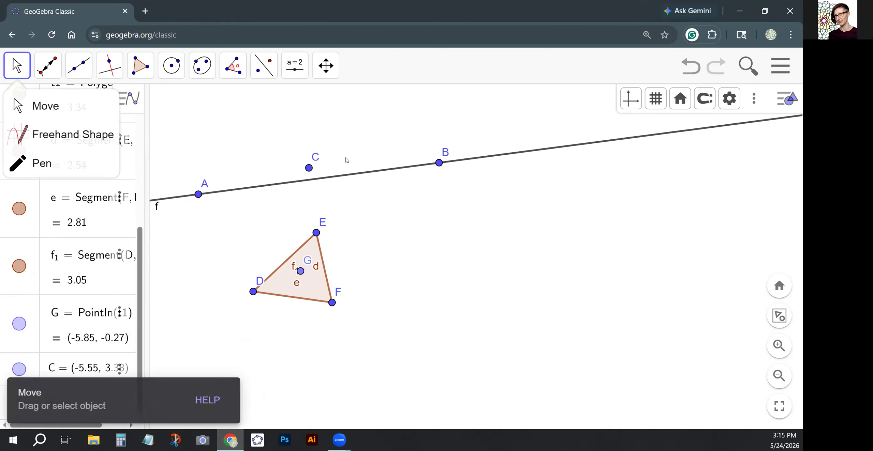
drag(308, 171, 299, 139)
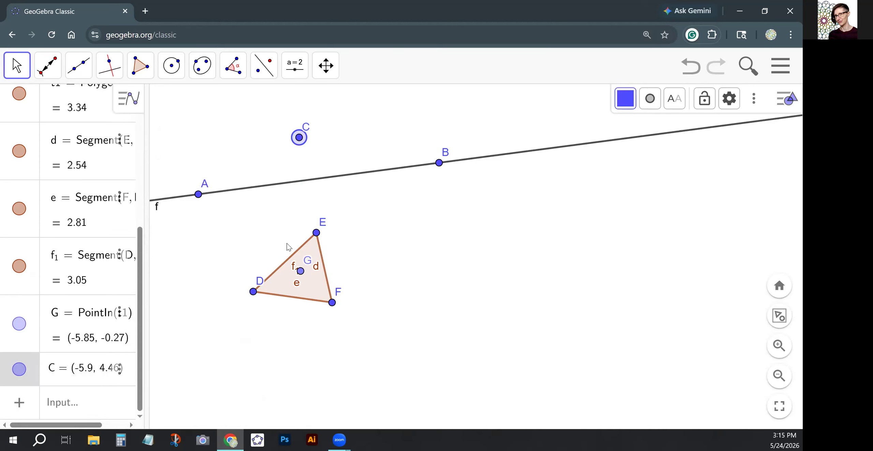
Attach point C to line AB between points A and B
click(48, 66)
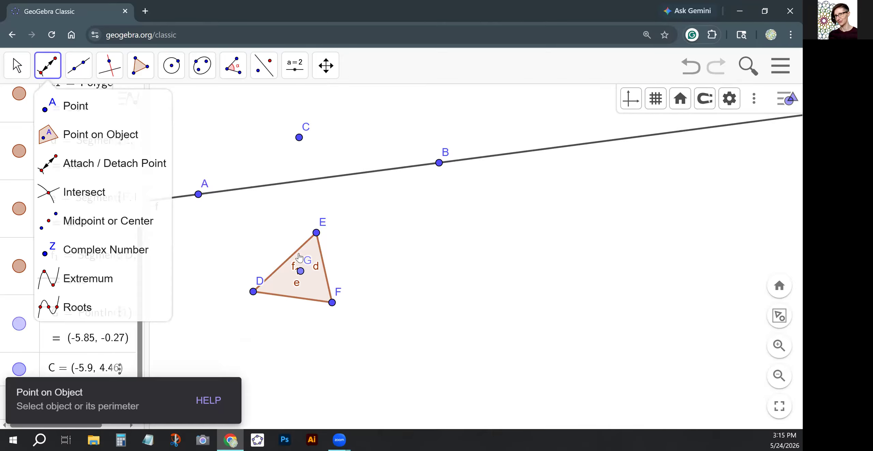
click(299, 184)
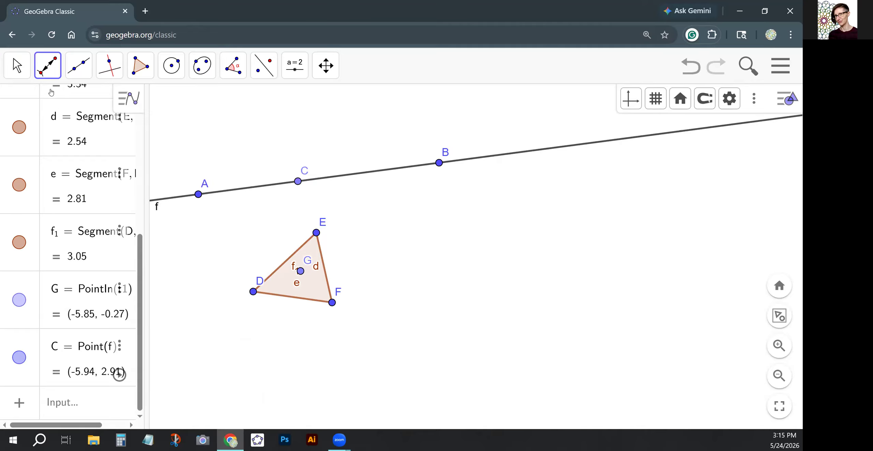
Draw a second line through about (-1.2, 5.53) and (2.29, 2.14), crossing line AB beyond point B
click(50, 70)
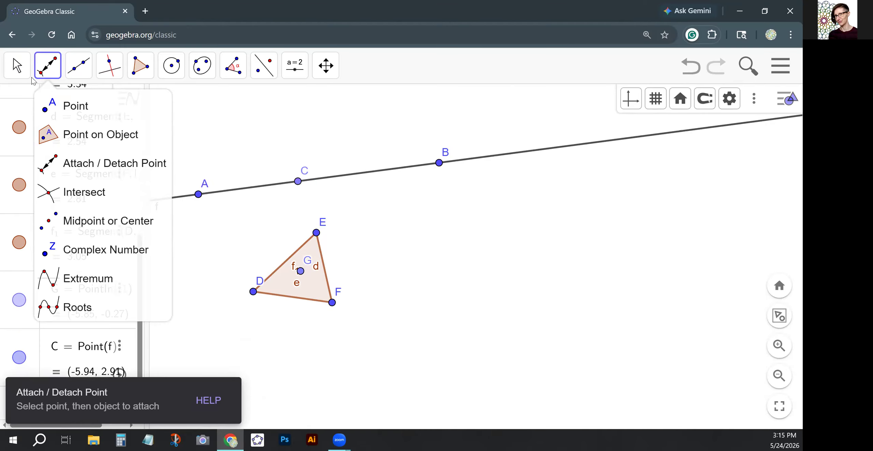
click(76, 196)
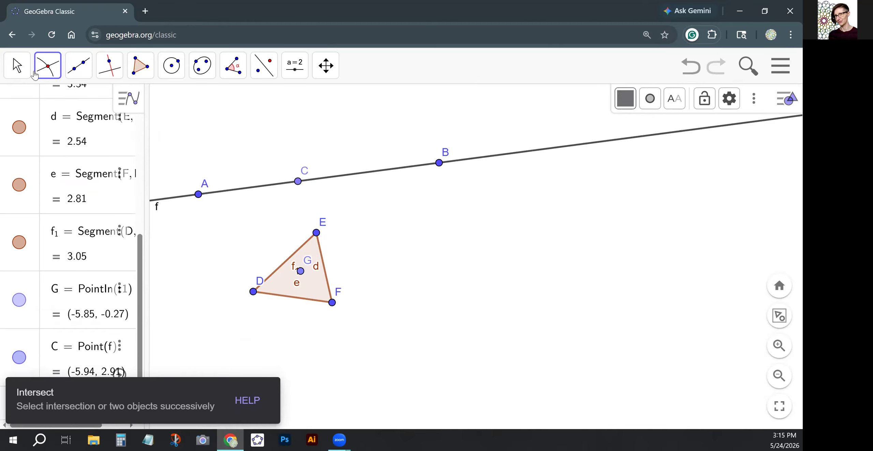
click(78, 68)
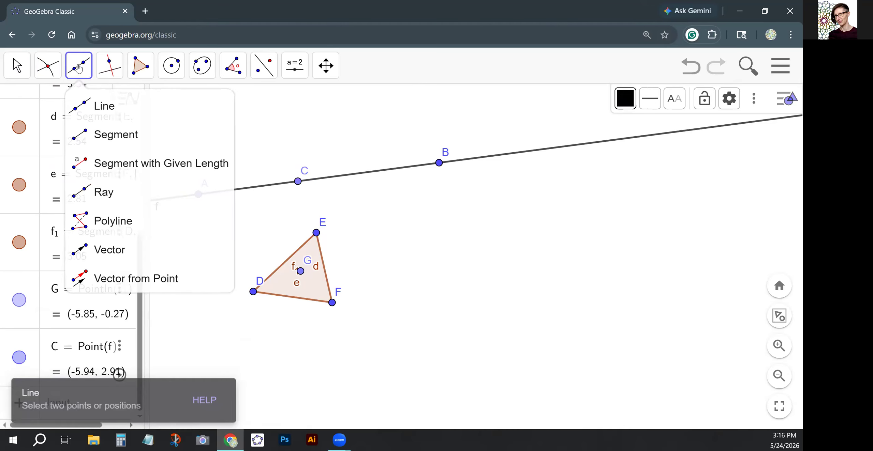
click(432, 107)
click(531, 204)
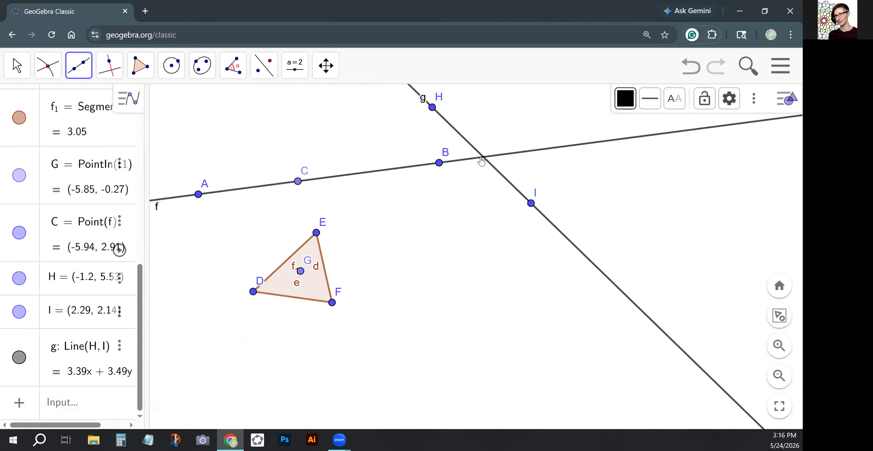
Place a point at the crossing of the two lines with the ordinary Point tool
click(47, 66)
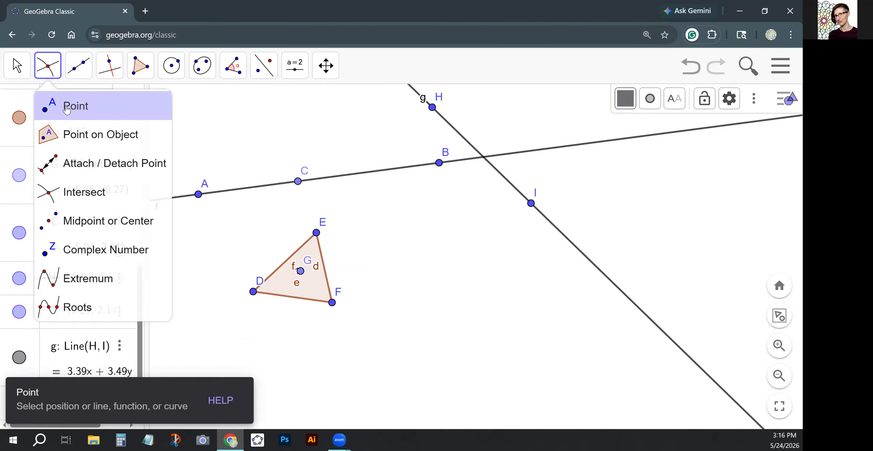
click(67, 108)
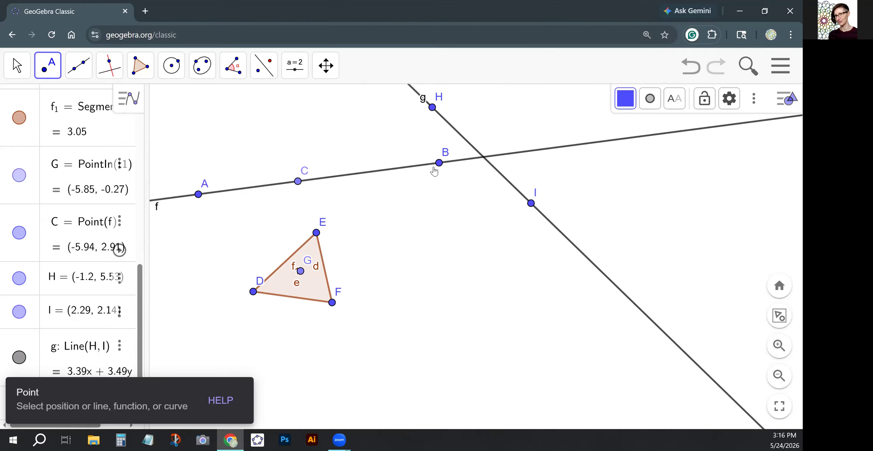
click(483, 158)
Delete point J at the crossing of the two lines
click(22, 62)
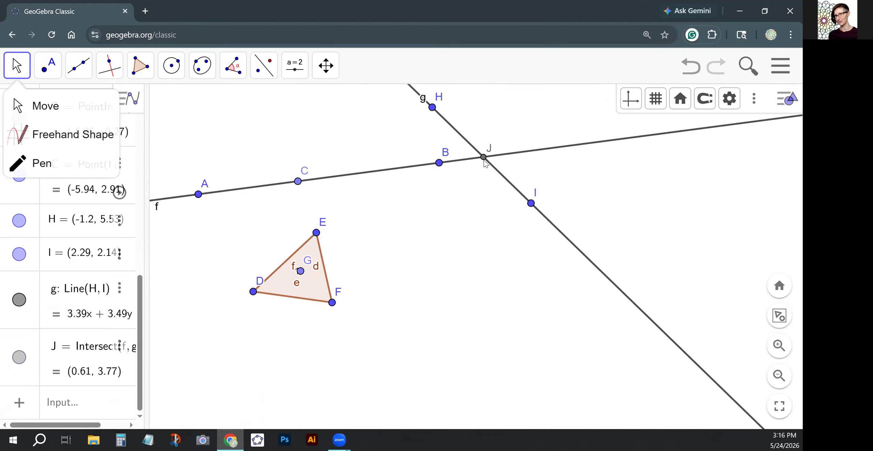
click(484, 157)
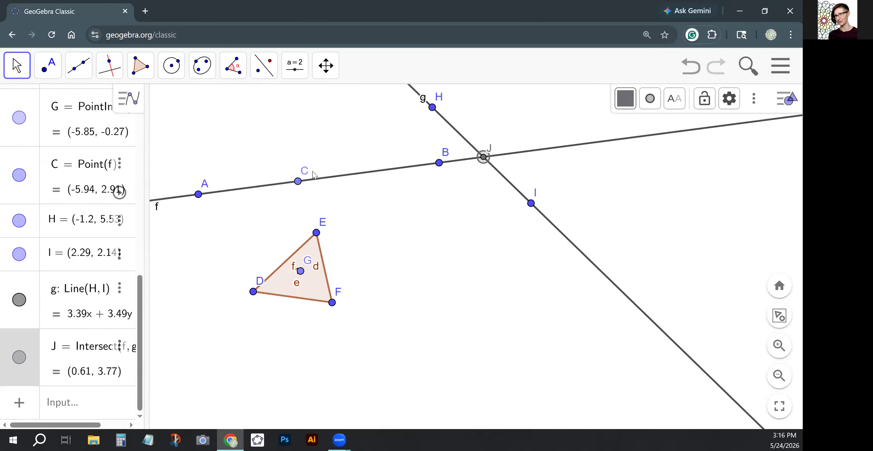
key(Delete)
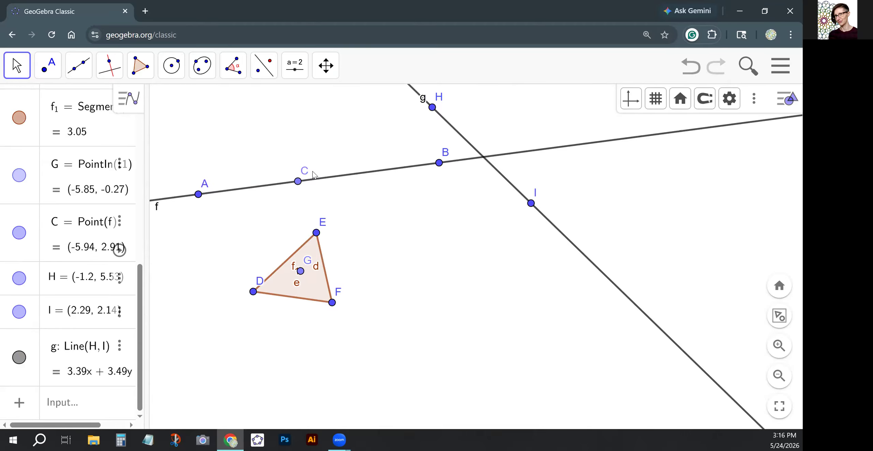
Mark the crossing of the two lines directly with the Intersect tool, and undo the new point
click(45, 71)
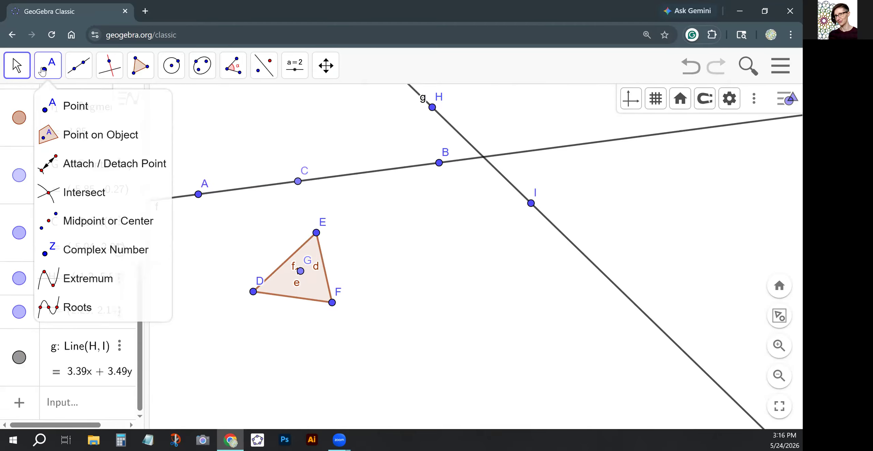
click(71, 192)
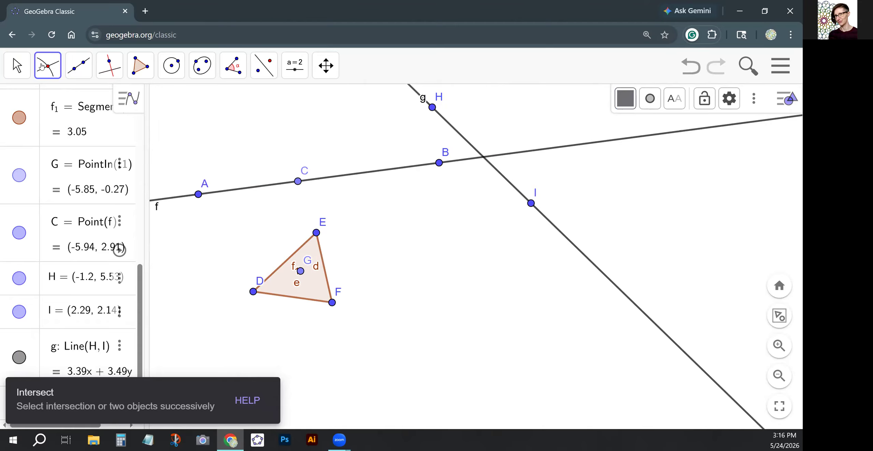
click(483, 158)
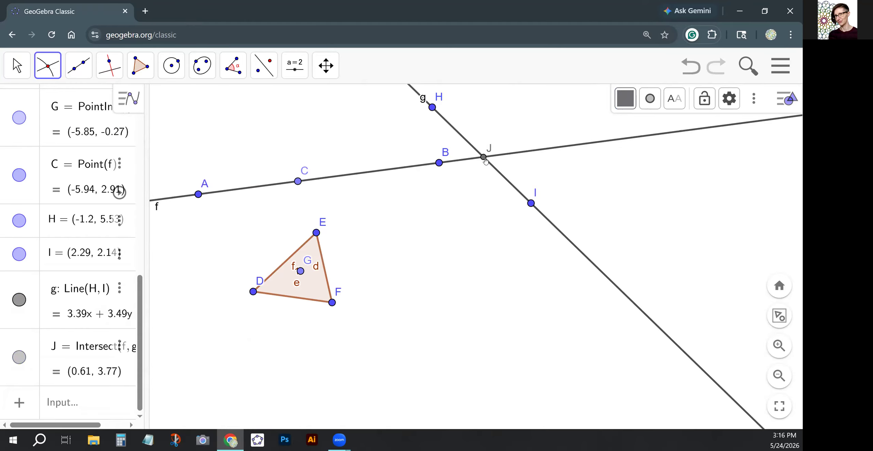
key(Escape)
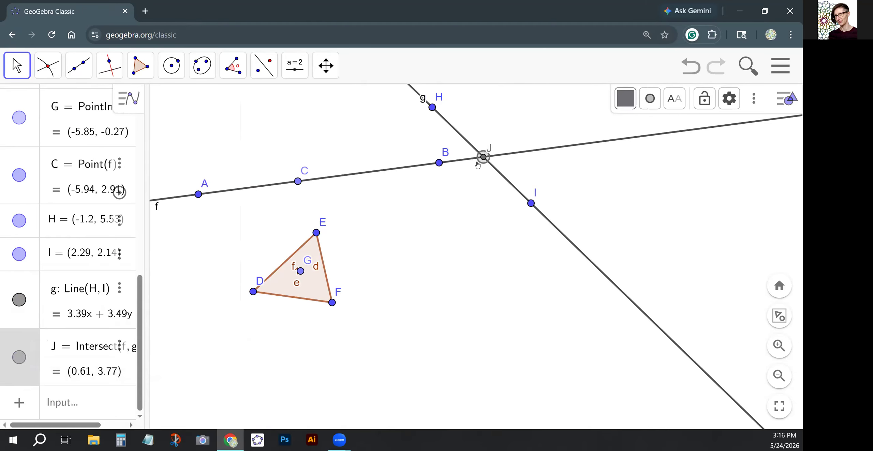
key(ctrl+z)
Create the intersection point of lines g and f with the Intersect tool by selecting the two lines successively
click(47, 65)
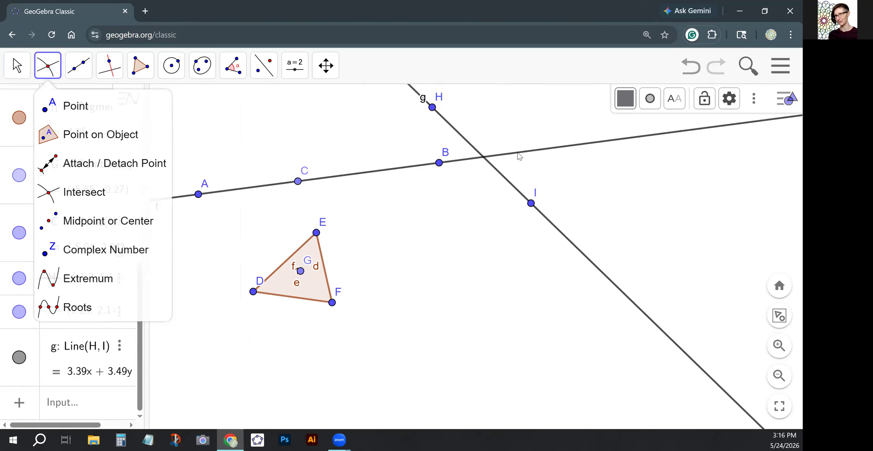
click(467, 145)
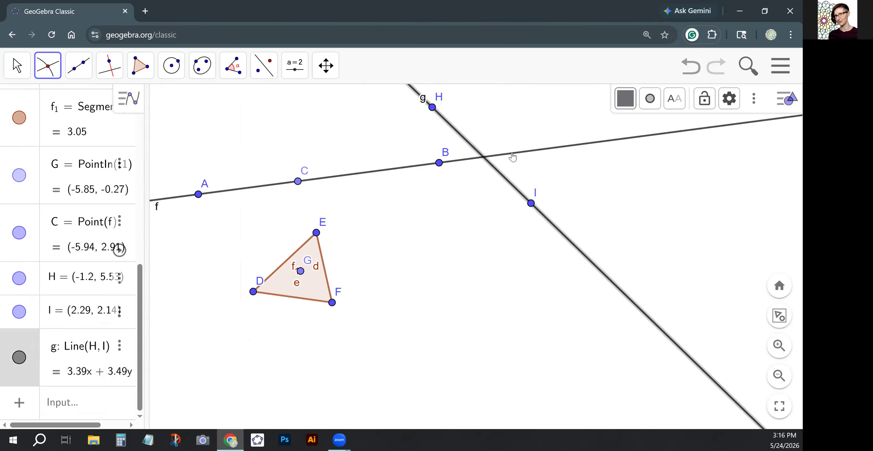
click(513, 156)
click(22, 69)
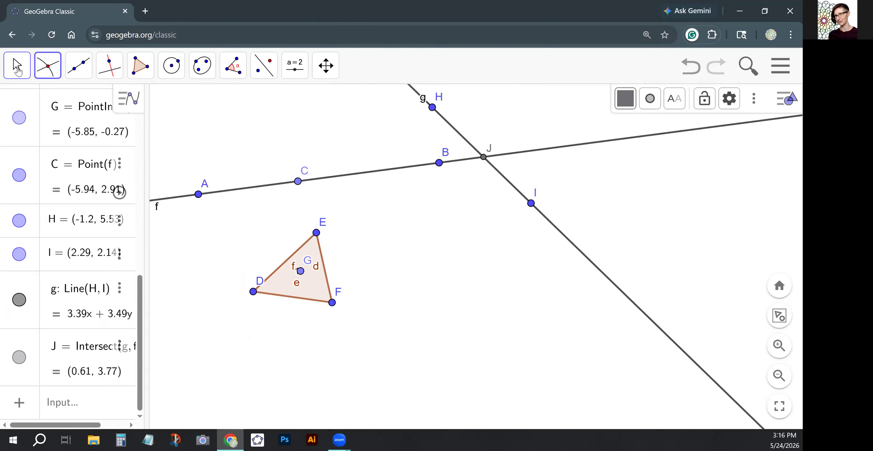
Select intersection point J, widen the Algebra view to show full definitions, and clear the selection
click(482, 158)
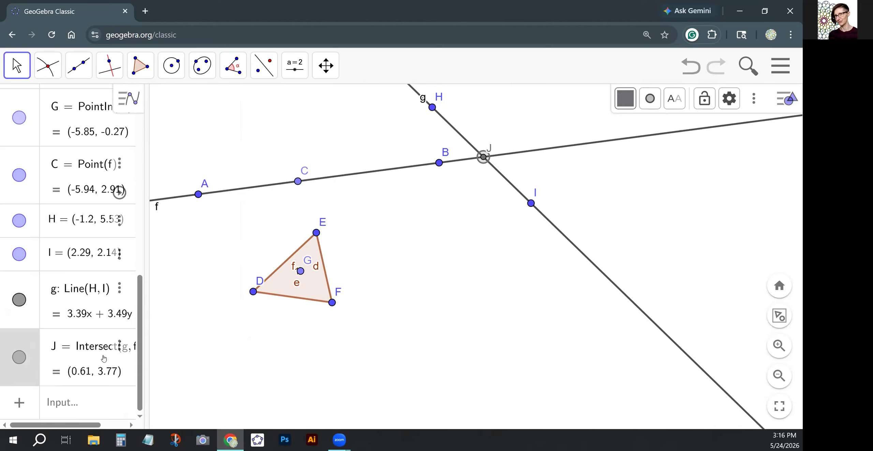
drag(147, 356, 206, 350)
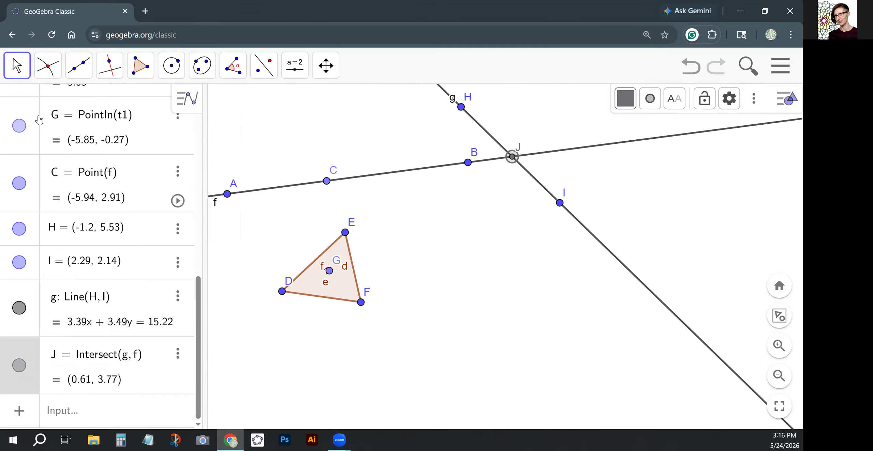
click(17, 67)
click(440, 246)
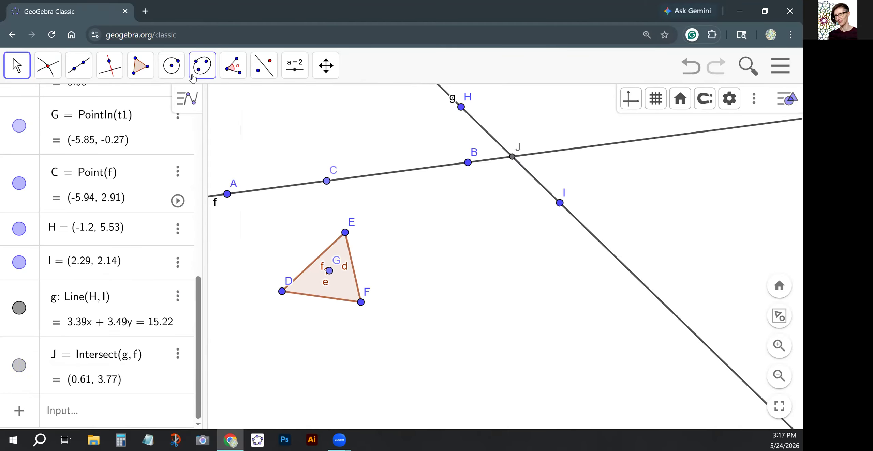
Draw a circle centred at about (3.7, -0.11) through about (5.66, 1.06), crossing line g
click(173, 70)
click(599, 266)
click(655, 234)
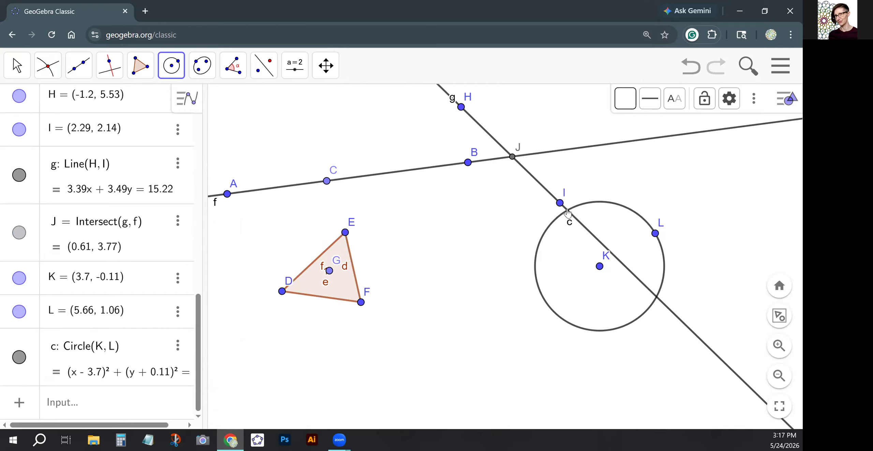
Mark only the lower crossing of circle c and line g with the Intersect tool
click(48, 68)
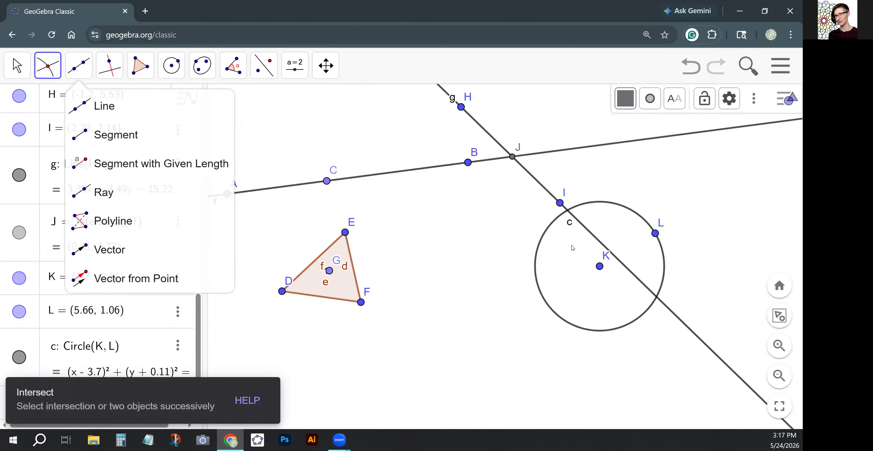
click(656, 299)
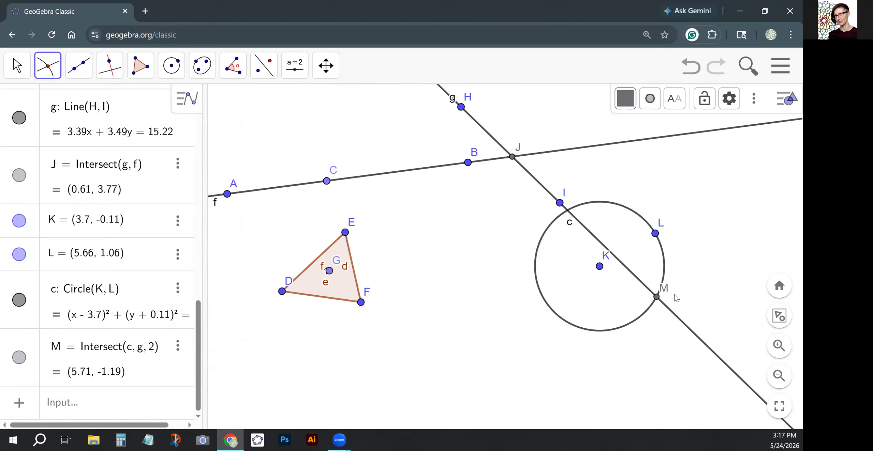
key(Escape)
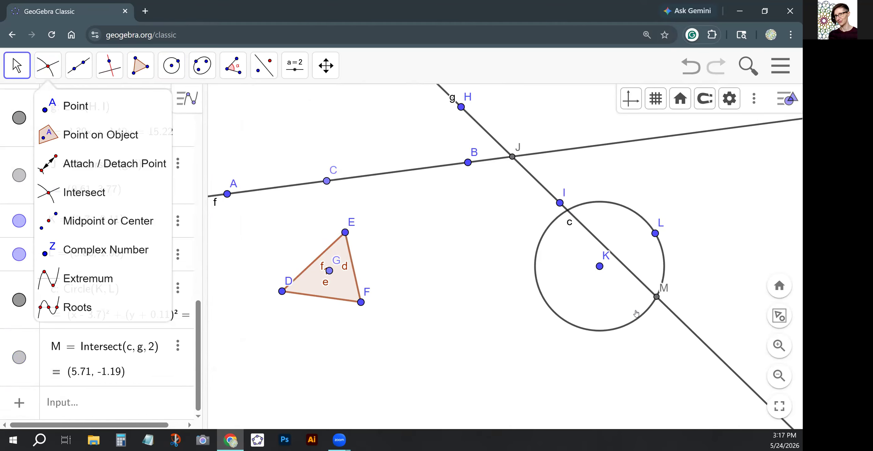
Delete the lower circle-line intersection point M and point I, which defines line g
click(649, 300)
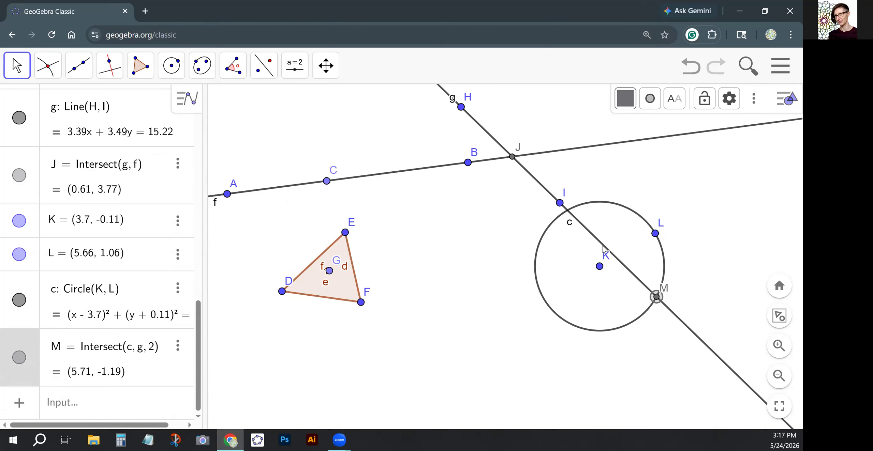
key(Delete)
click(559, 203)
key(Delete)
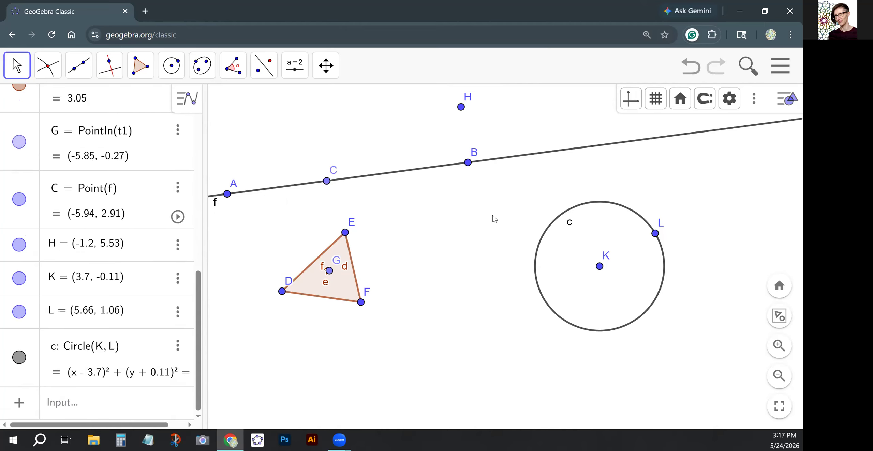
Draw a line through point H and point L on the circle
click(73, 72)
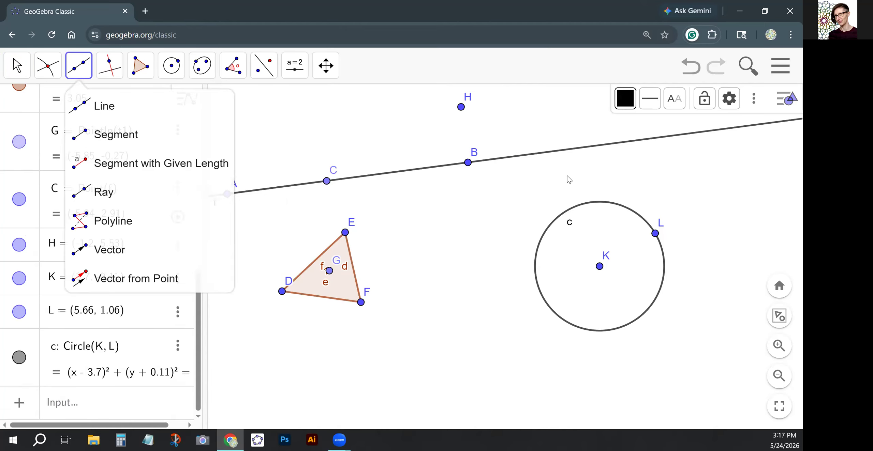
click(461, 107)
click(654, 234)
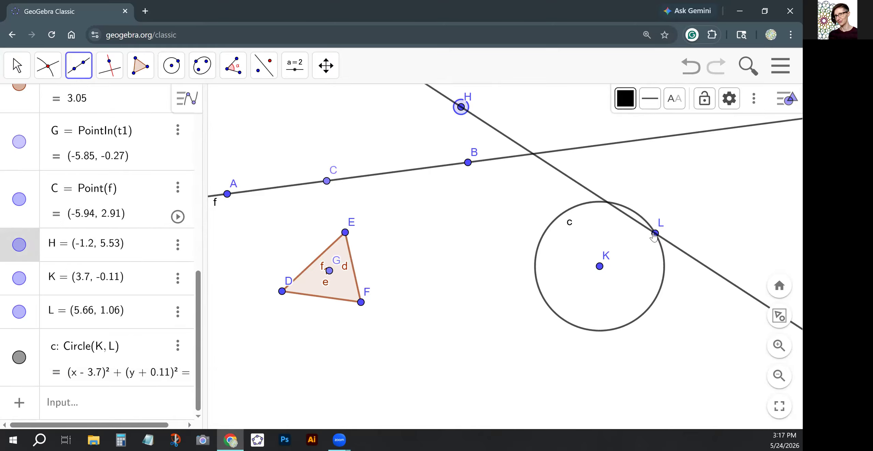
Move point L down to about (5.9, -1.03), dismiss its redefinition, and delete it together with its line and circle
click(17, 65)
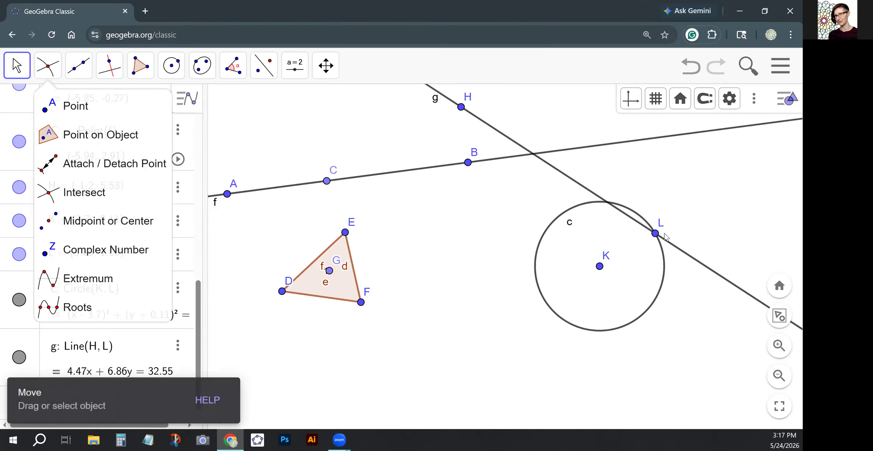
drag(654, 234, 662, 293)
double_click(661, 293)
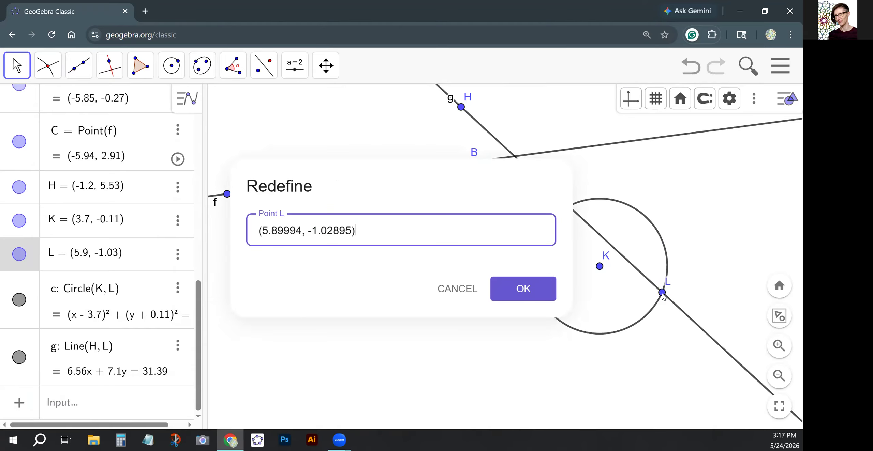
click(457, 289)
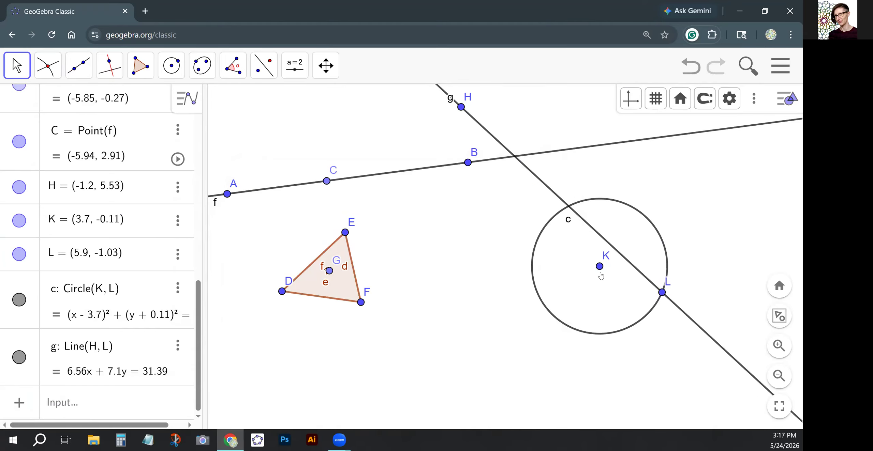
click(661, 292)
key(Delete)
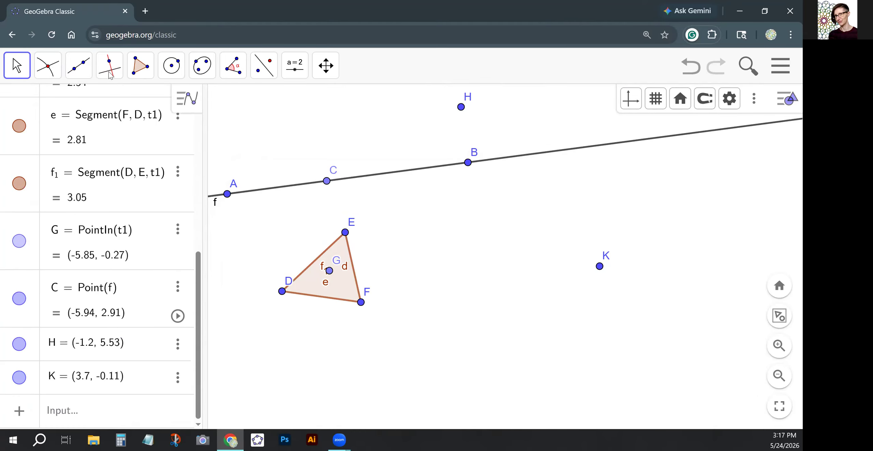
Draw a line through points H and K
click(78, 66)
click(109, 66)
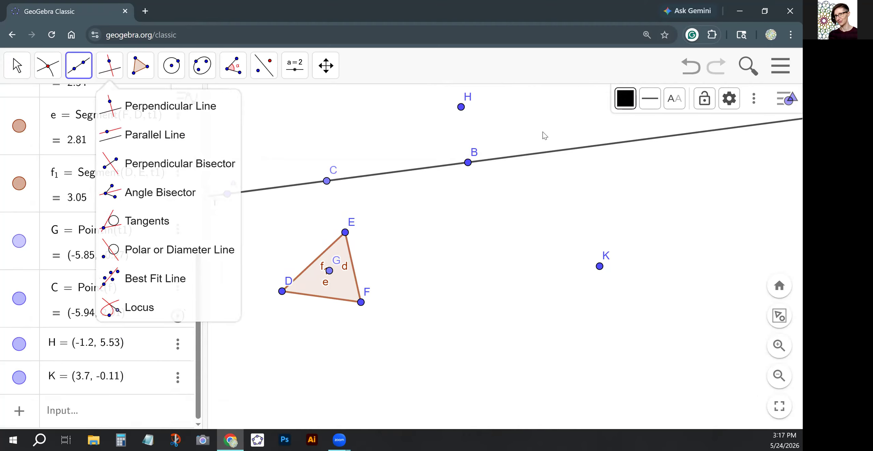
click(461, 107)
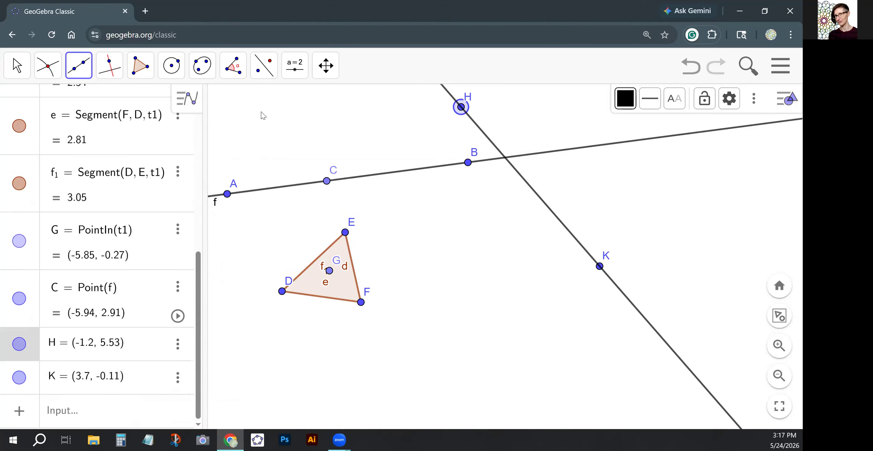
click(600, 266)
Draw a circle centred at about (2.27, 0.06) through about (5.08, 0.33), crossing line HK
click(172, 65)
click(559, 262)
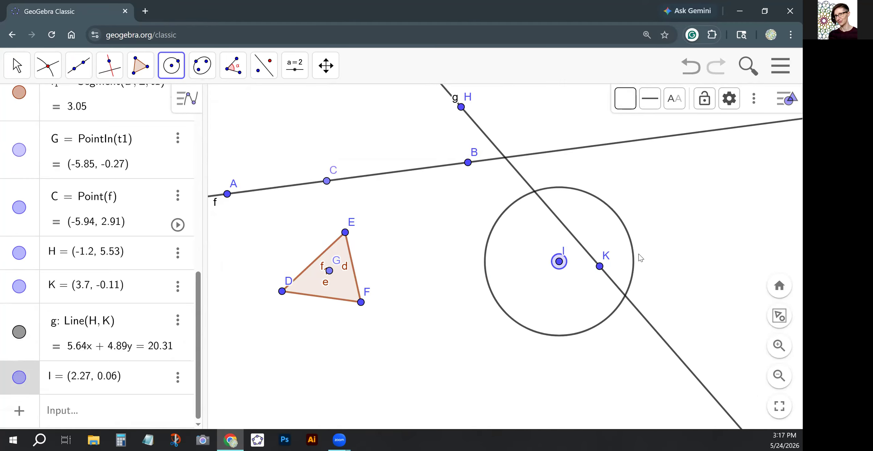
click(638, 254)
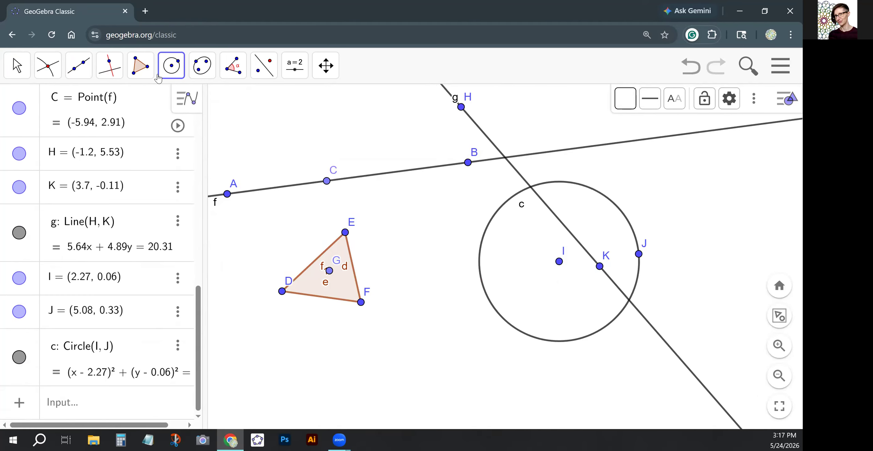
Create both intersection points of the circle and line HK by selecting the two objects with the Intersect tool
click(47, 70)
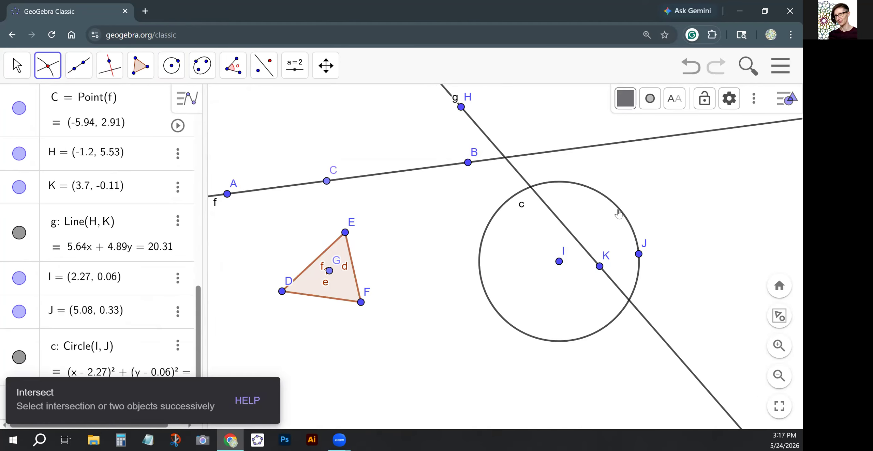
click(599, 195)
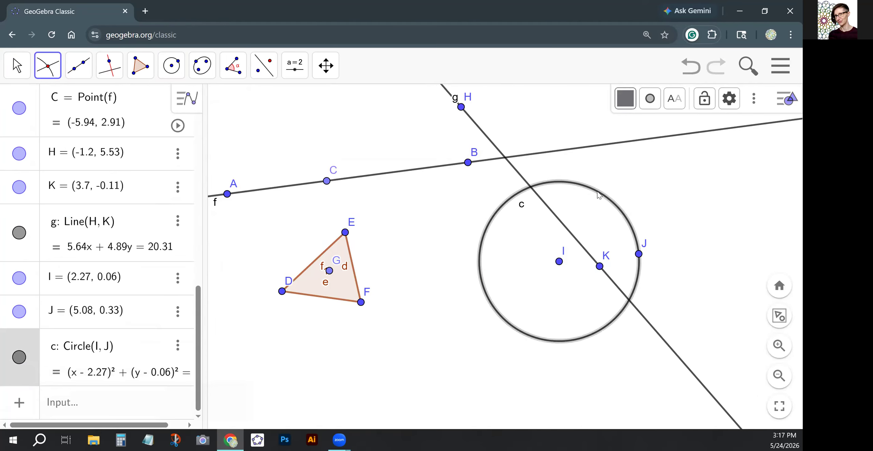
click(558, 221)
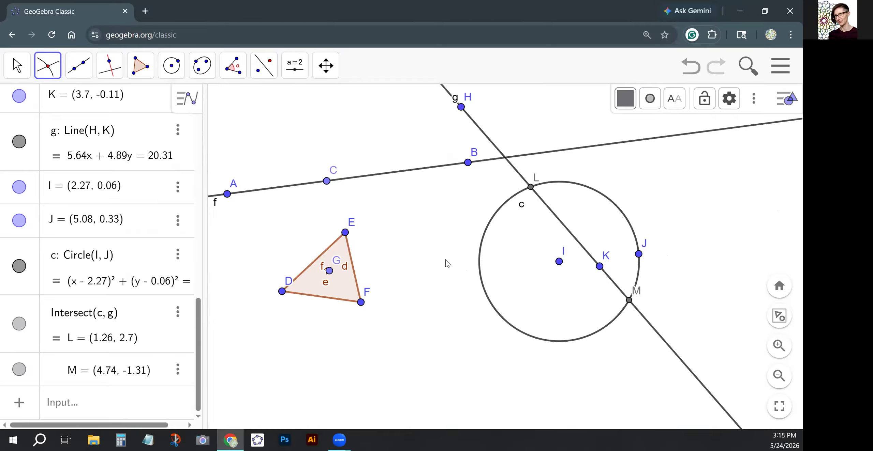
Construct the midpoint between points C and B with the Midpoint or Center tool
click(49, 70)
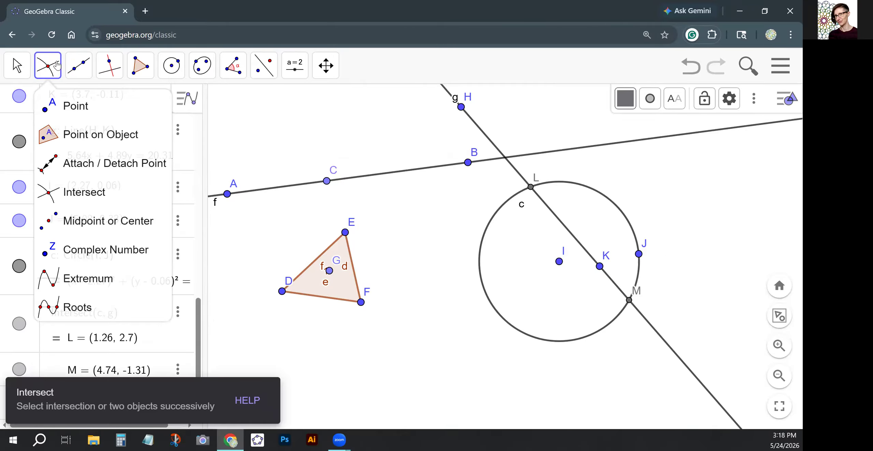
click(92, 226)
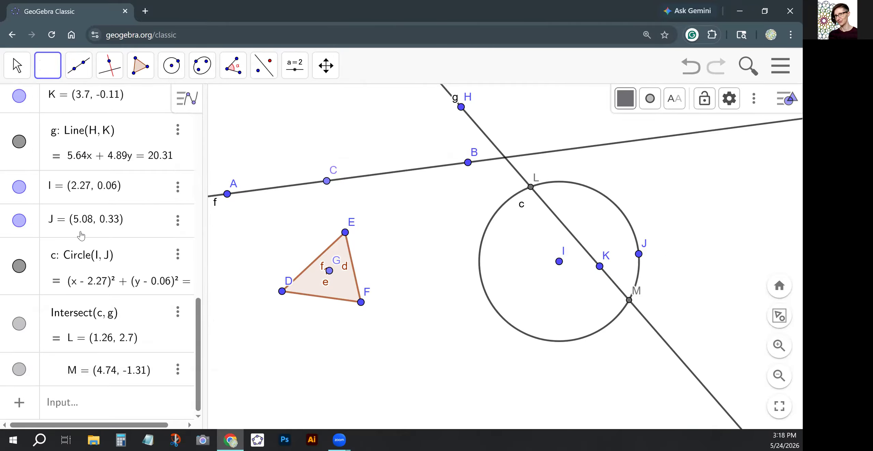
click(326, 182)
click(468, 163)
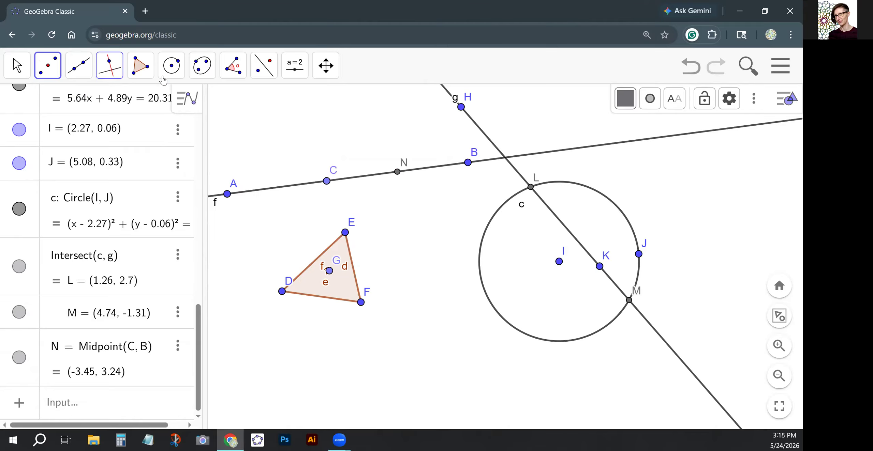
Draw a circle through three points at about (-3.62, -3.09), (-2.24, -1.66) and (-0.83, -3.26), below the triangle
click(172, 66)
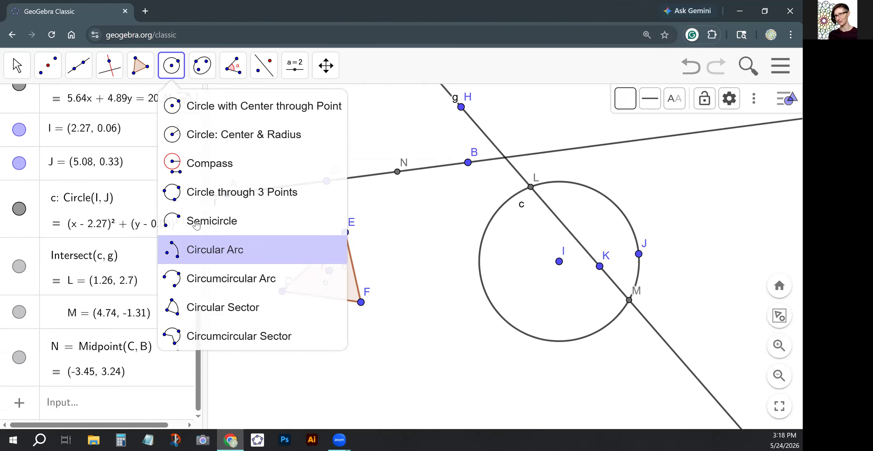
click(208, 192)
click(392, 351)
click(431, 310)
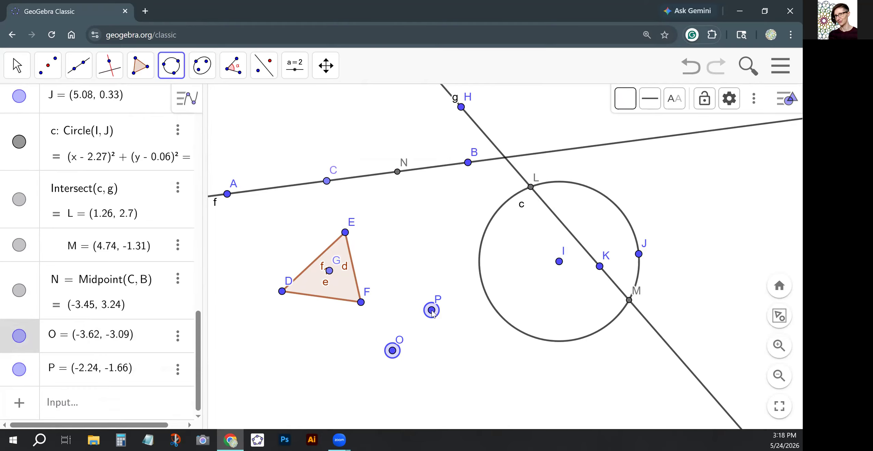
click(471, 356)
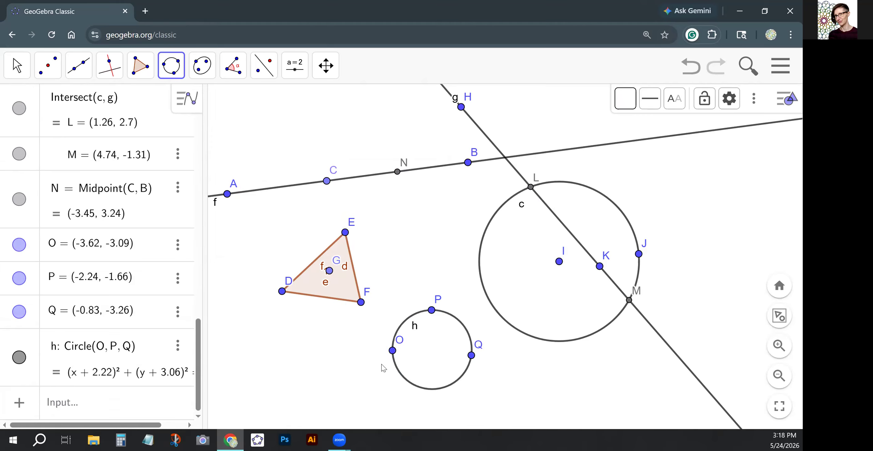
Mark the center of the three-point circle h with the Midpoint or Center tool
click(48, 71)
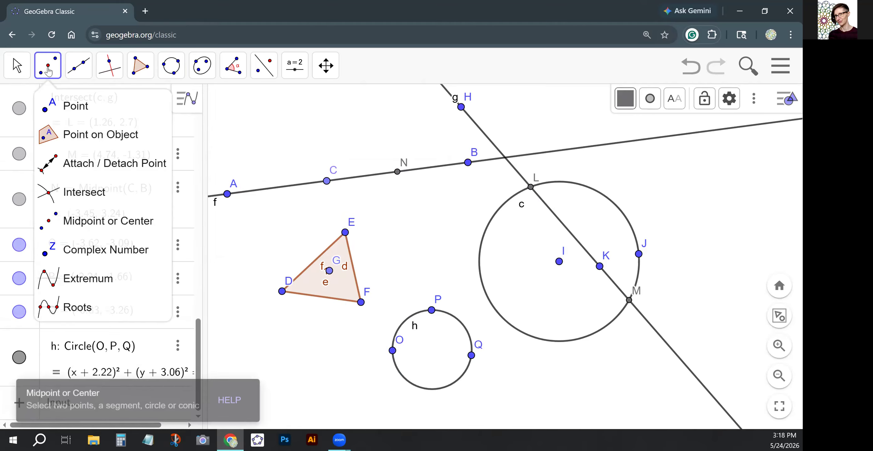
click(63, 218)
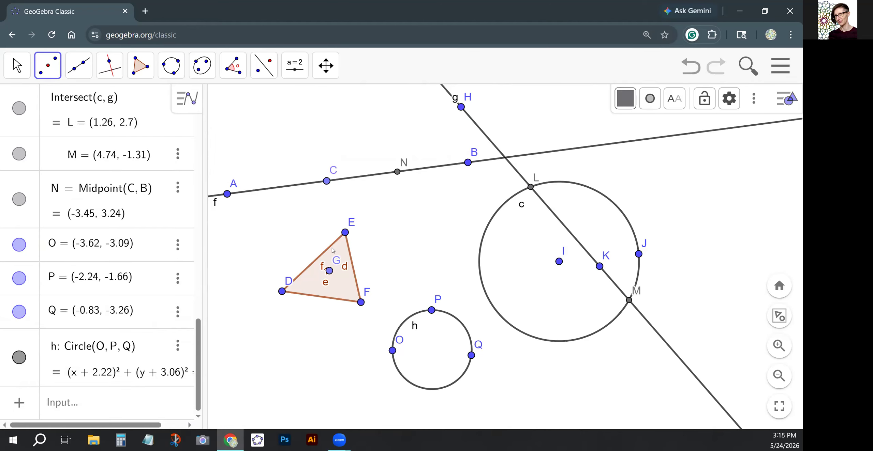
click(463, 330)
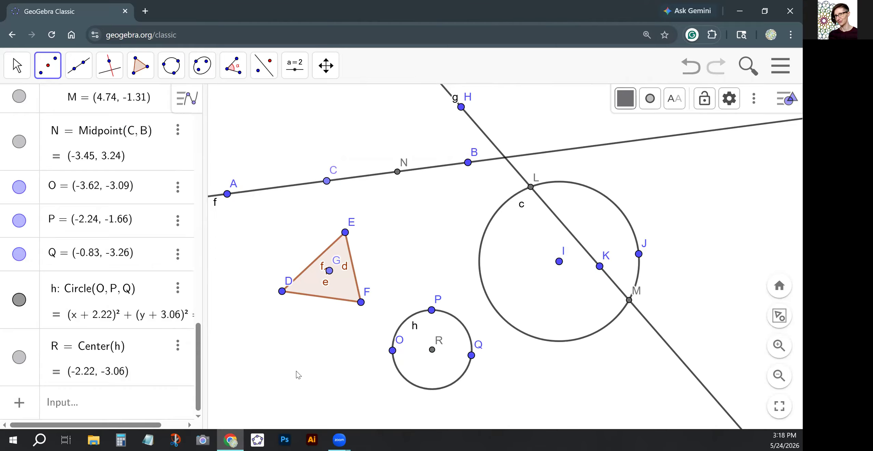
click(166, 70)
click(205, 107)
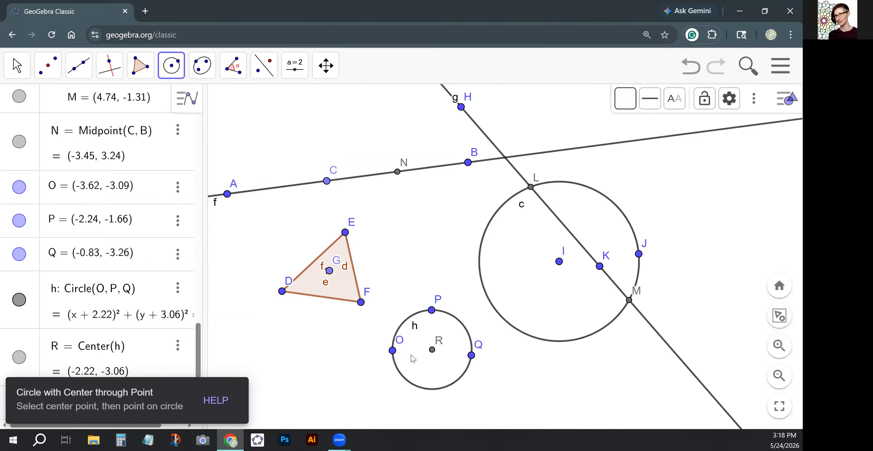
click(48, 65)
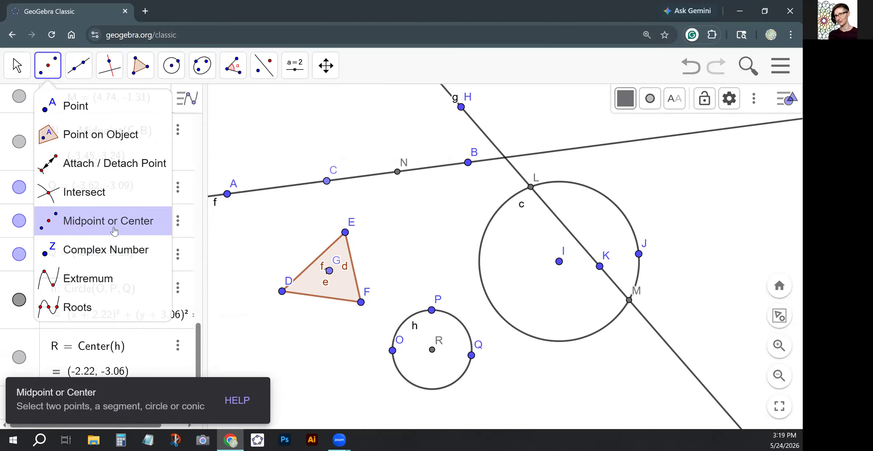
click(74, 68)
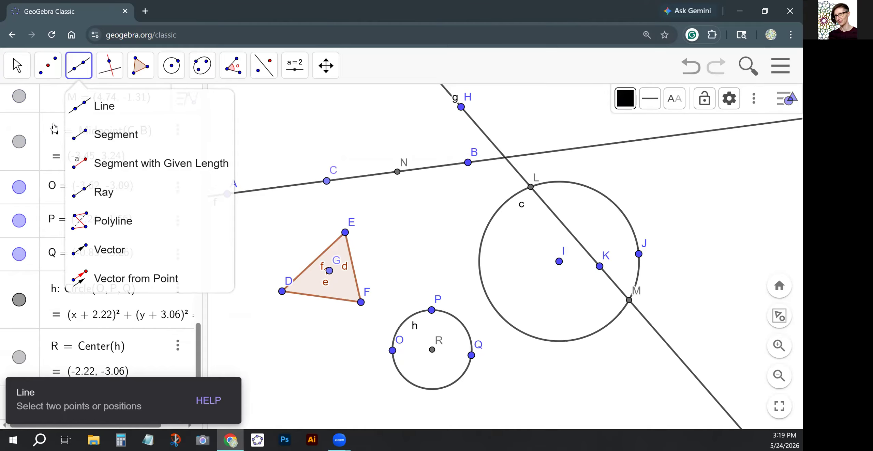
click(124, 116)
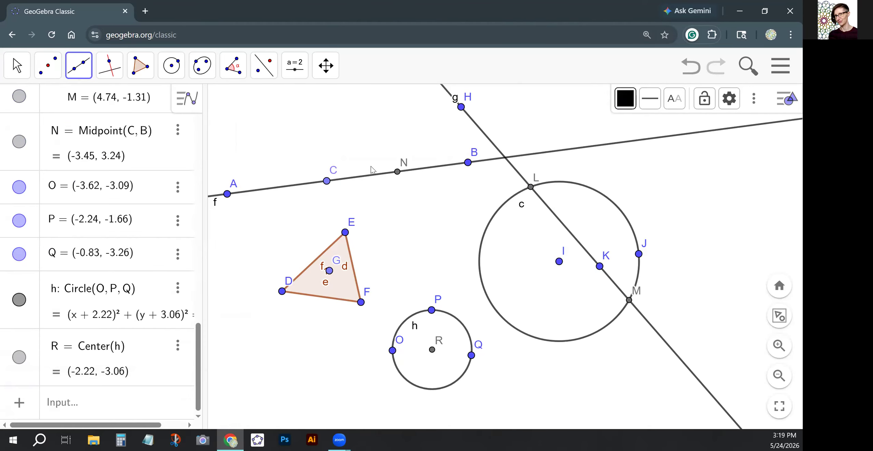
Draw a segment from point B to point I, the center of the large circle, with the Segment tool
click(78, 74)
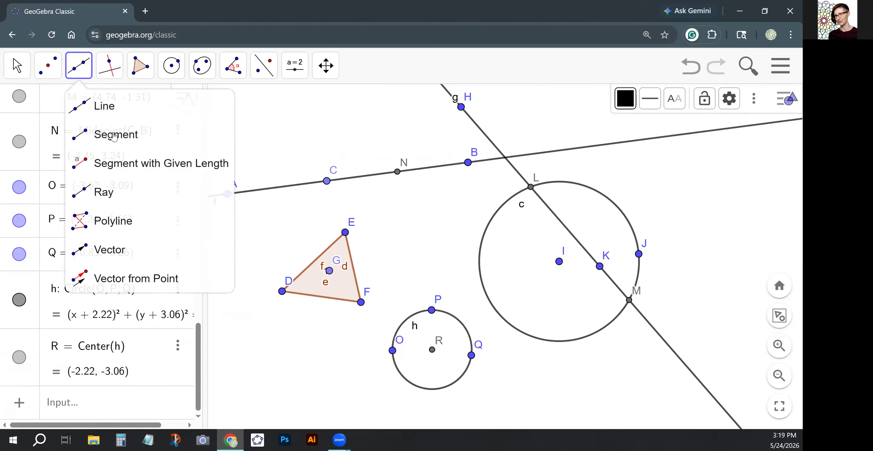
click(115, 135)
click(468, 162)
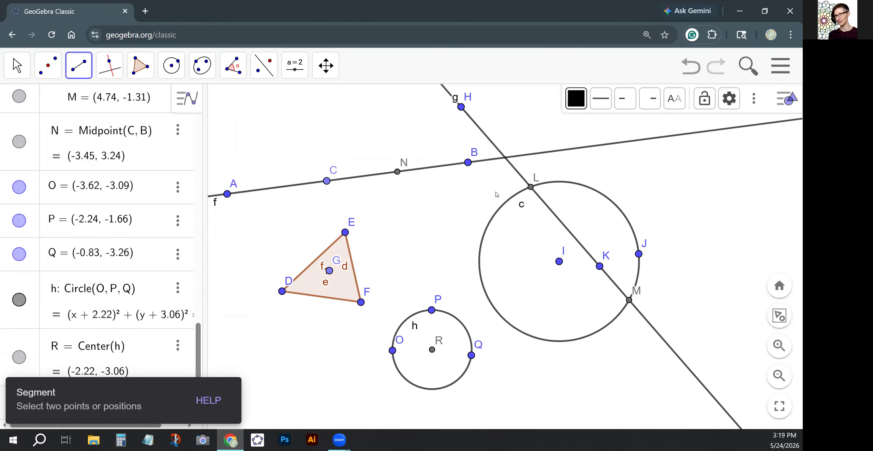
click(559, 262)
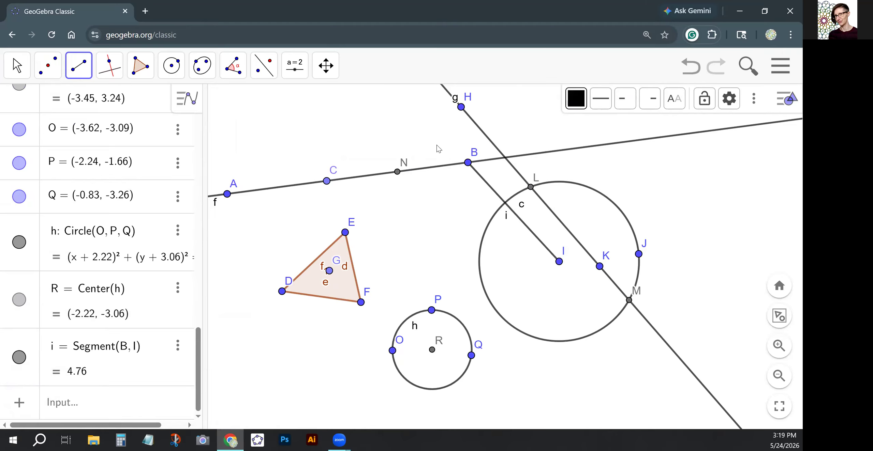
Draw a ray that starts at point K and passes through point J with the Ray tool
click(83, 64)
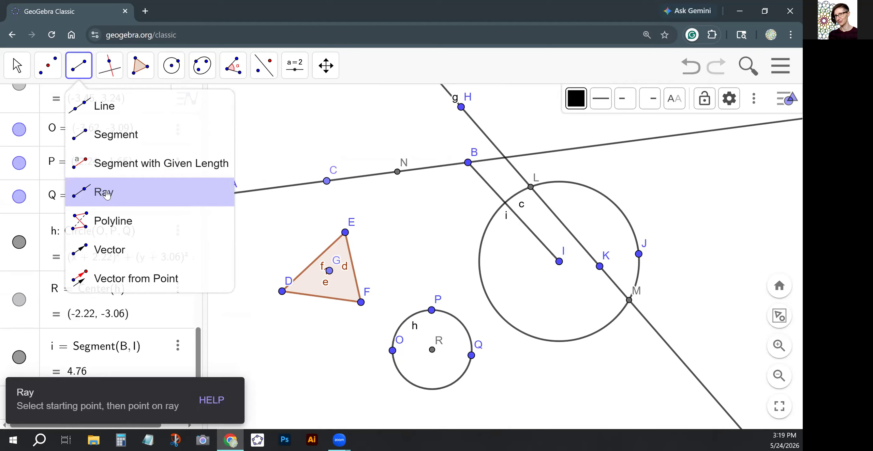
click(198, 185)
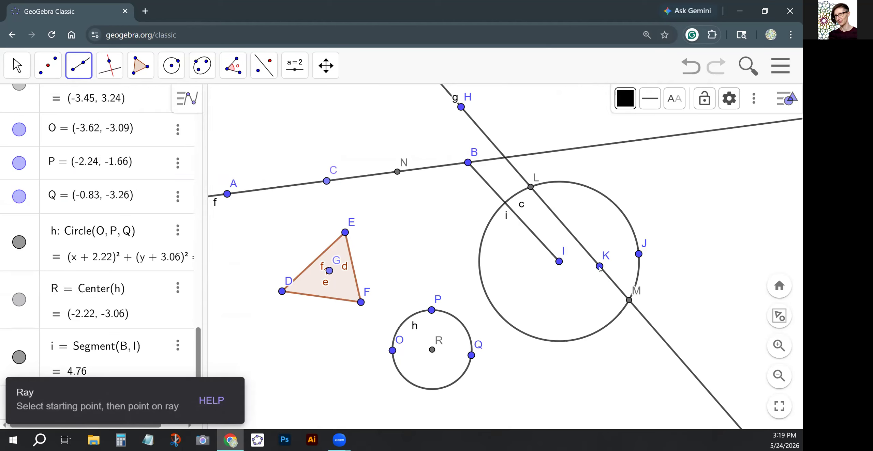
click(599, 266)
click(638, 254)
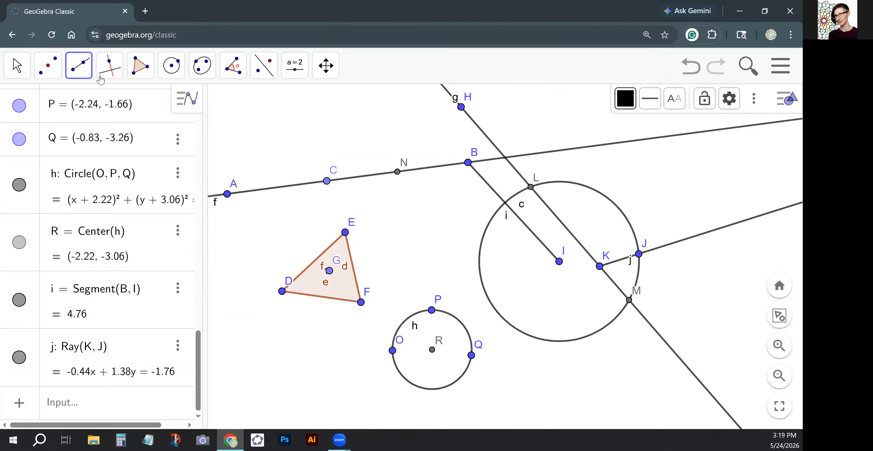
Construct a segment with given length AC starting at point P
click(71, 75)
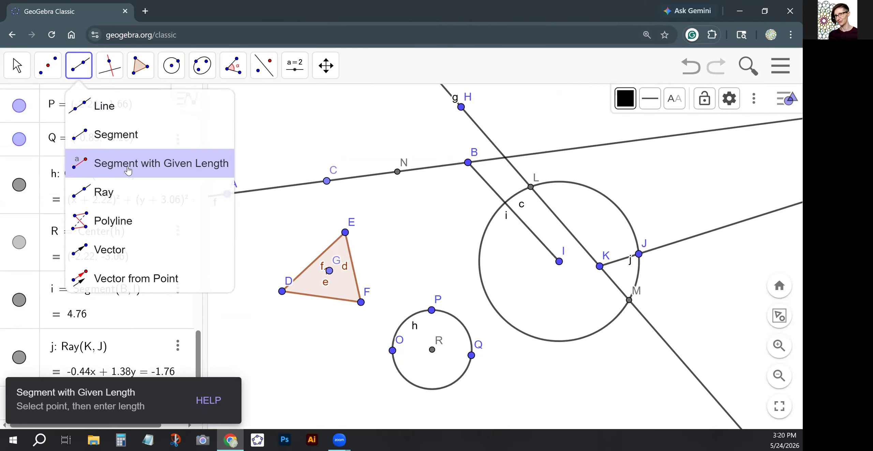
click(116, 167)
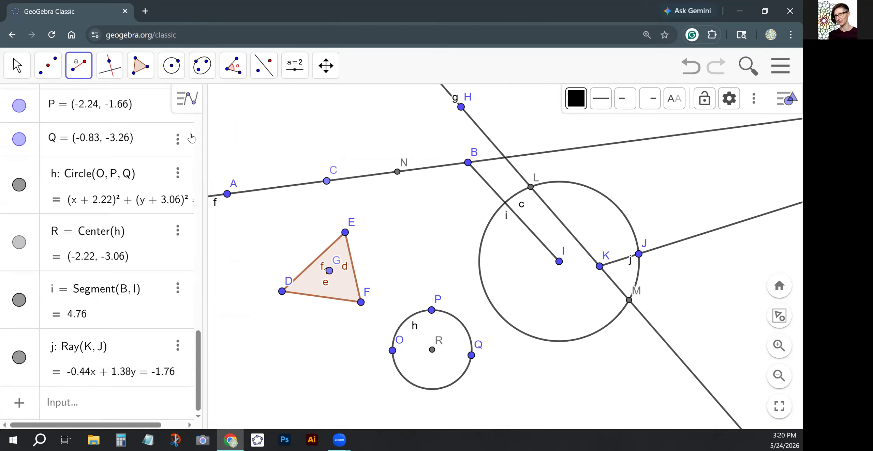
click(431, 309)
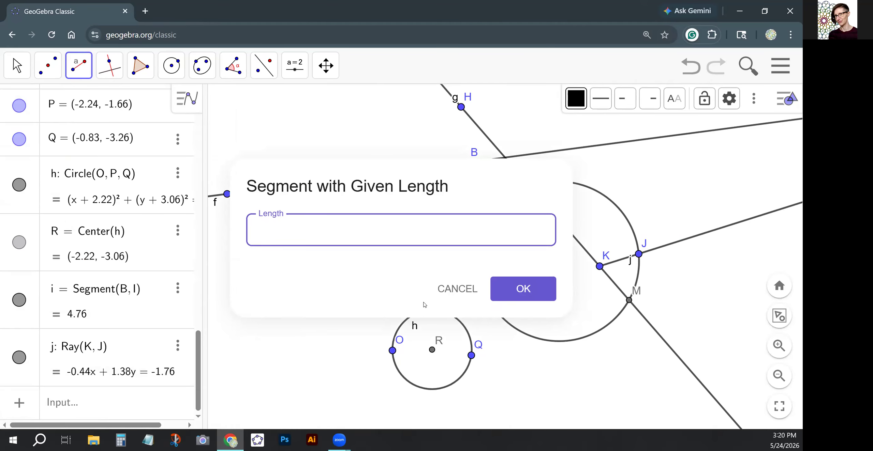
text(AC)
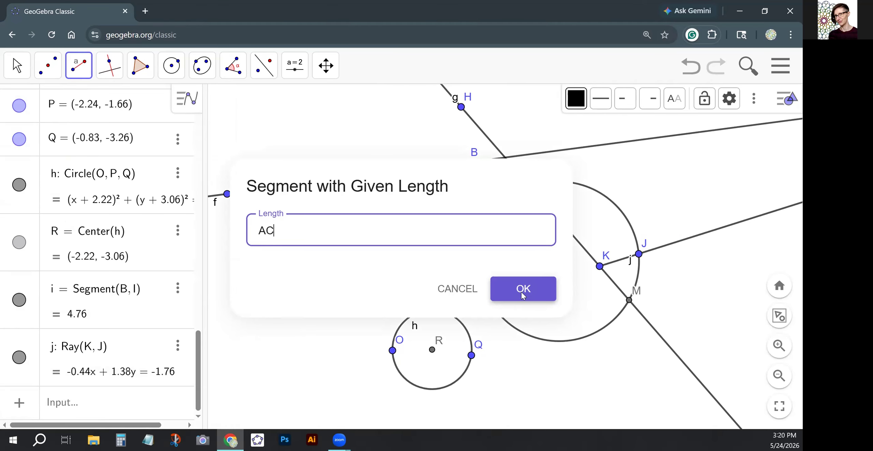
click(522, 288)
Swing the free endpoint of the segment from P to about (-1.59, 1.83), above the small circle
click(21, 58)
drag(531, 310, 532, 315)
drag(520, 270, 448, 211)
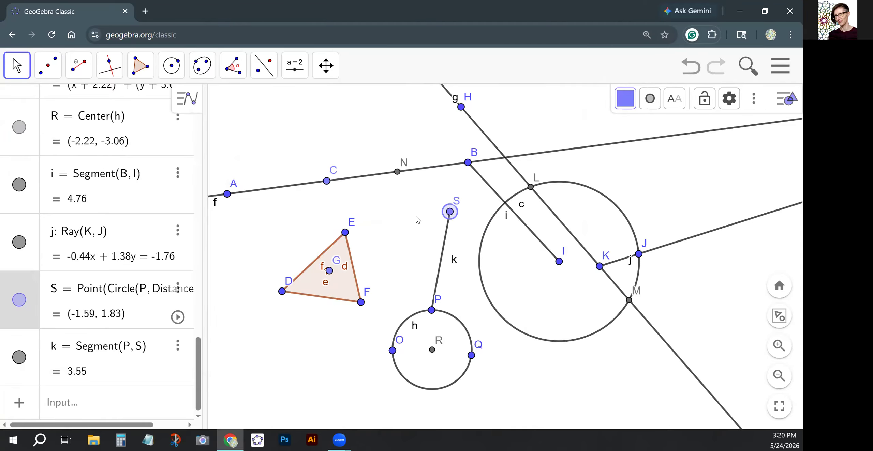
Construct a segment of given length 1 from point C and swing its free endpoint to about (-5.69, 3.88)
click(77, 71)
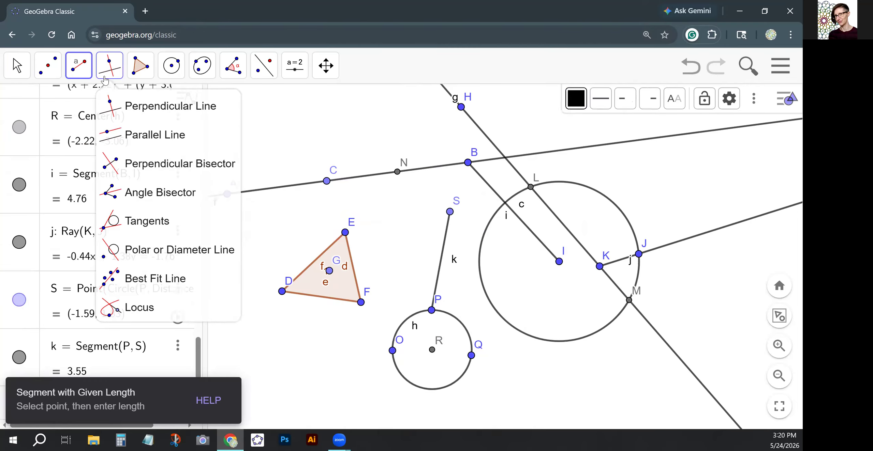
click(327, 181)
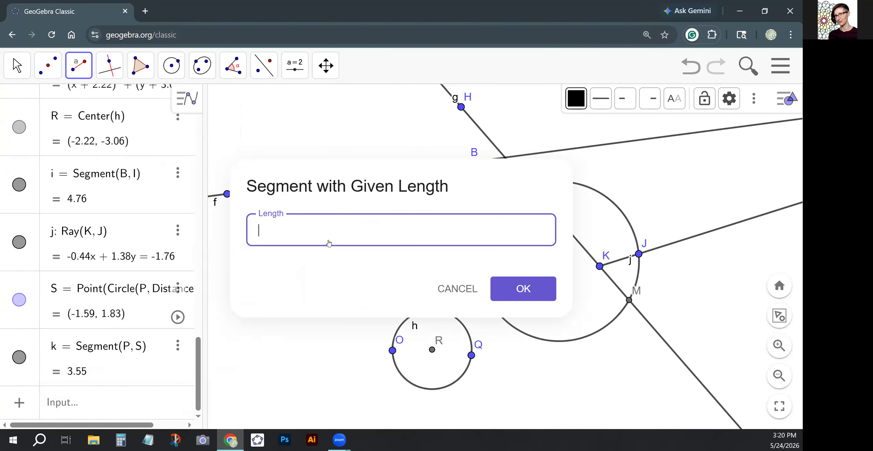
text(1)
click(509, 289)
click(25, 68)
drag(355, 181, 333, 144)
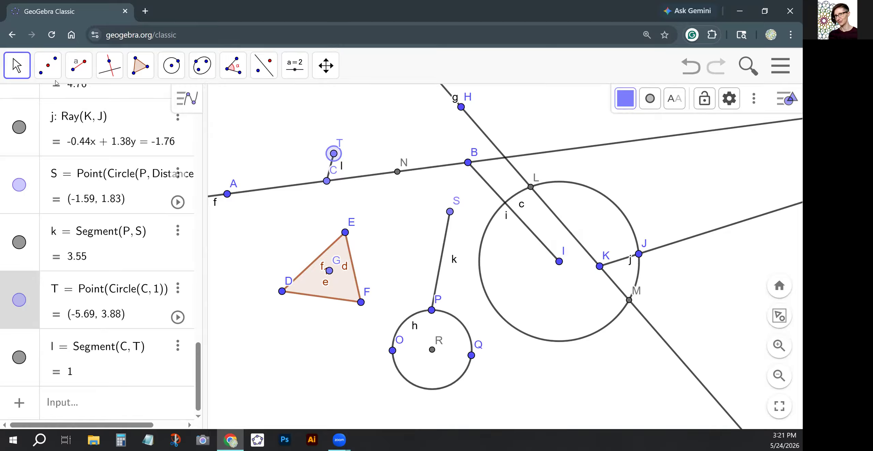
Place three free points below the triangle at about (-8.39, -7.47), (-6.73, -5.13) and (-4.97, -7.52)
click(79, 66)
click(81, 221)
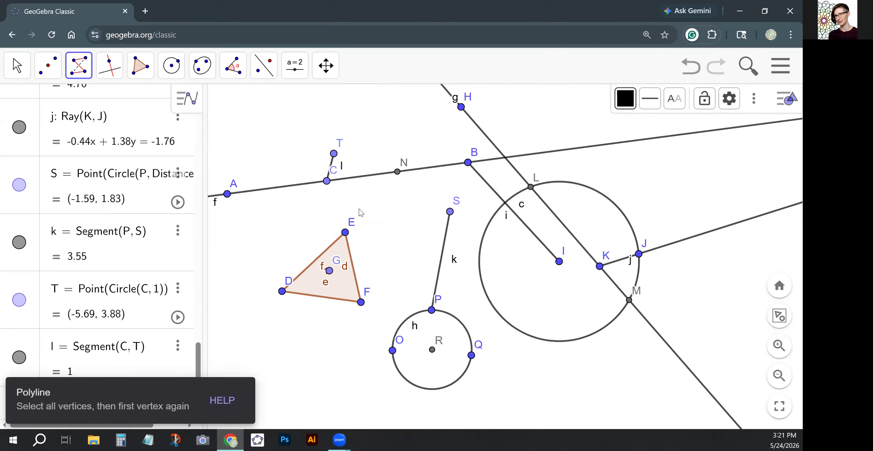
scroll(340, 156, down, 1)
scroll(340, 156, down, 5)
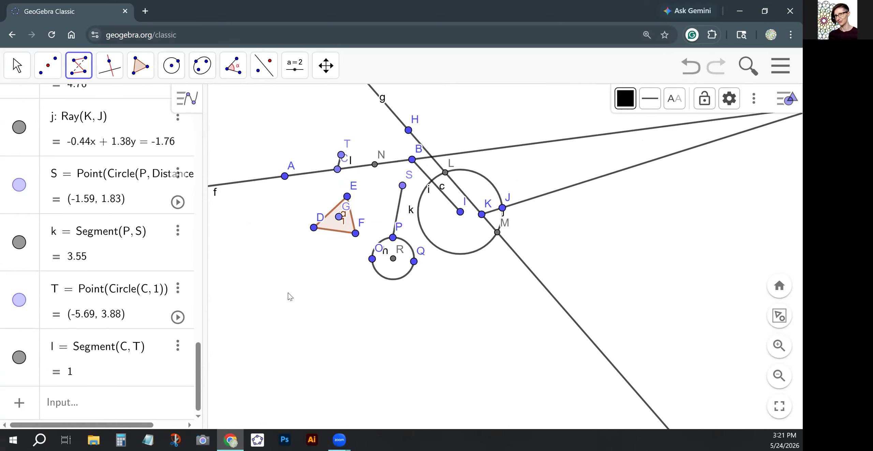
scroll(302, 337, up, 4)
scroll(307, 316, up, 2)
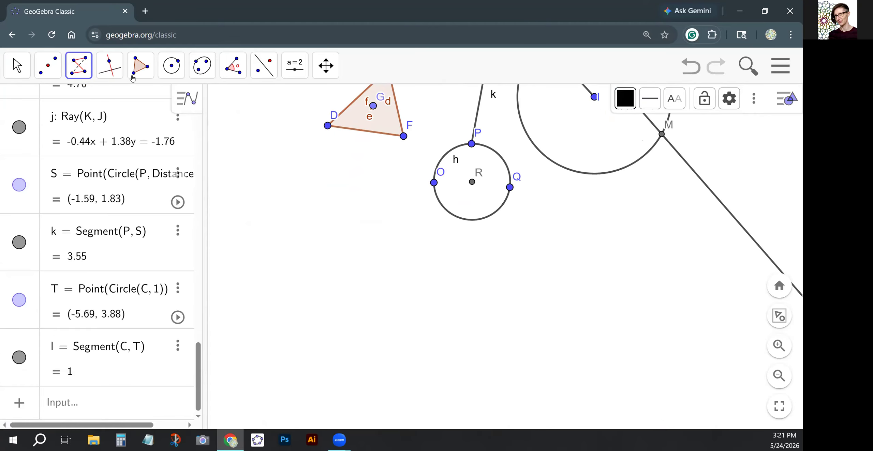
click(48, 68)
click(76, 106)
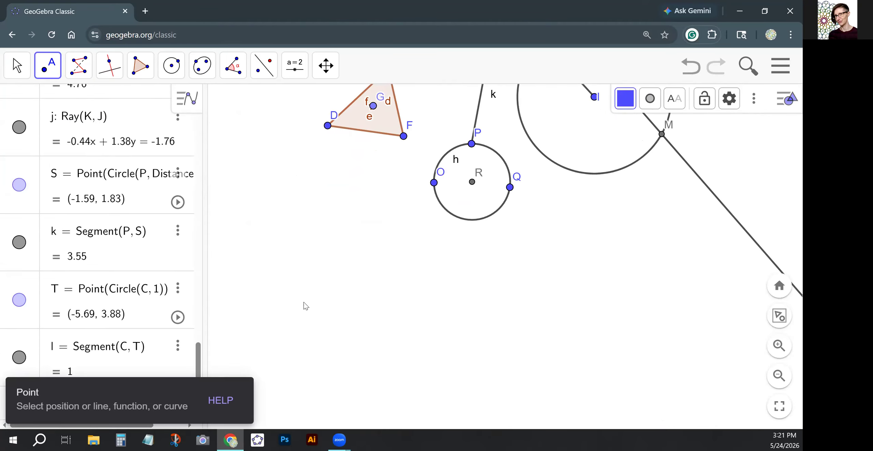
click(303, 302)
click(349, 238)
click(397, 303)
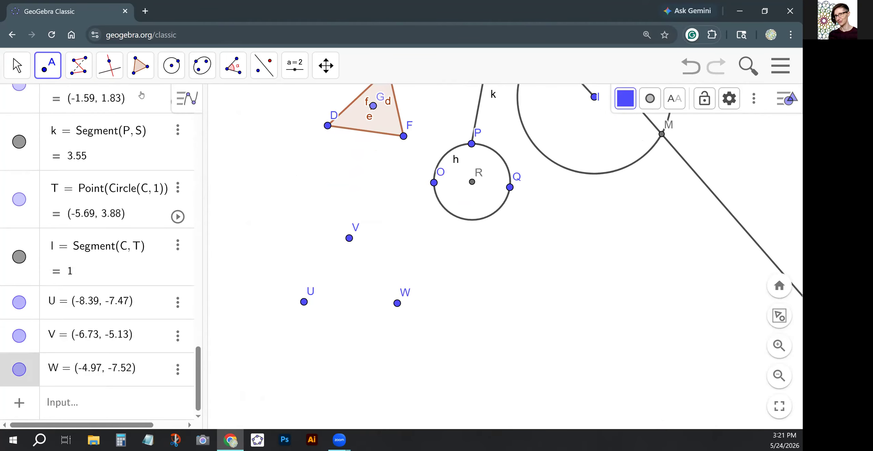
Draw a polyline through points U, V and W, finishing it at the first vertex
click(76, 70)
click(76, 73)
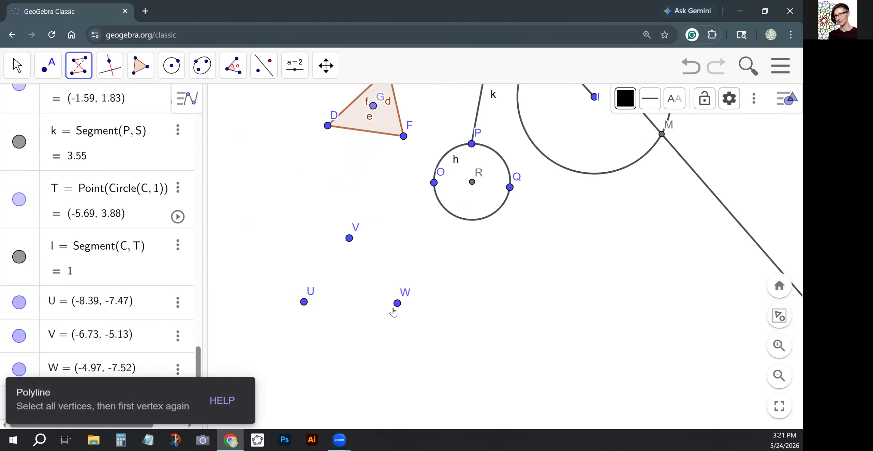
click(304, 302)
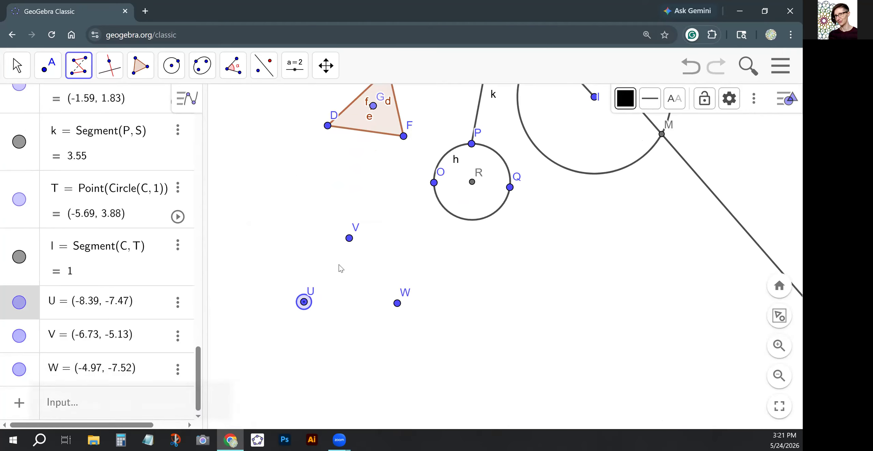
click(349, 238)
click(397, 303)
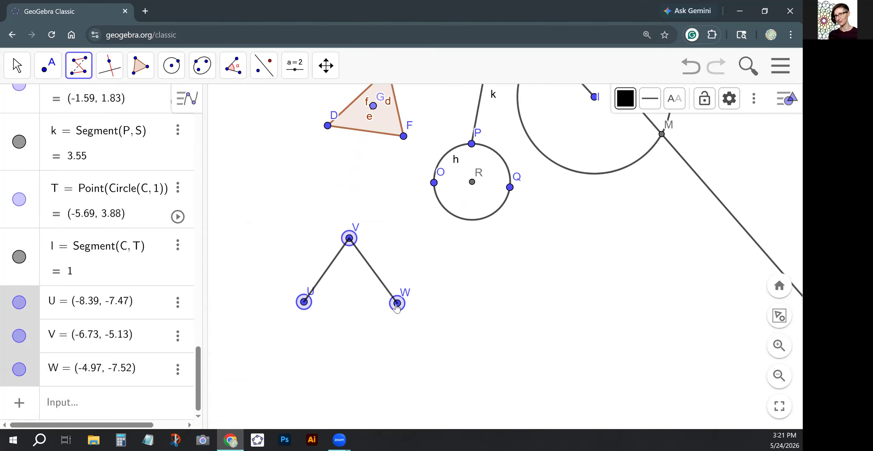
click(303, 302)
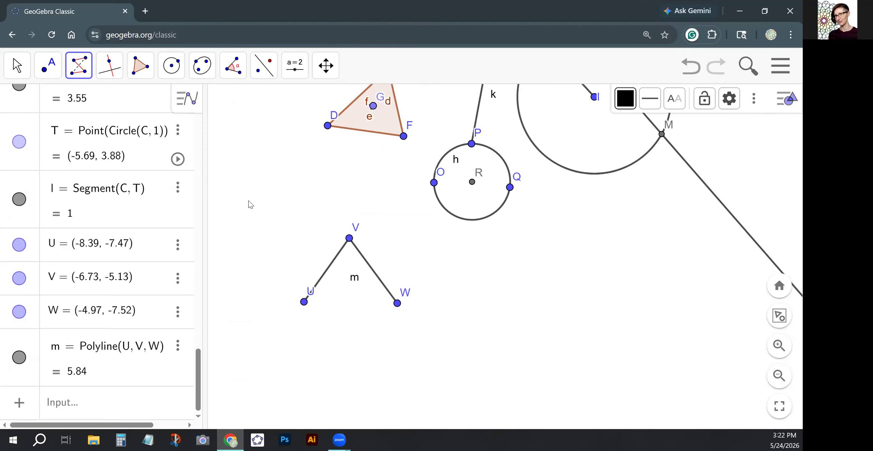
Construct parallels to line HK through point U and through point Q with the Parallel Line tool
click(78, 68)
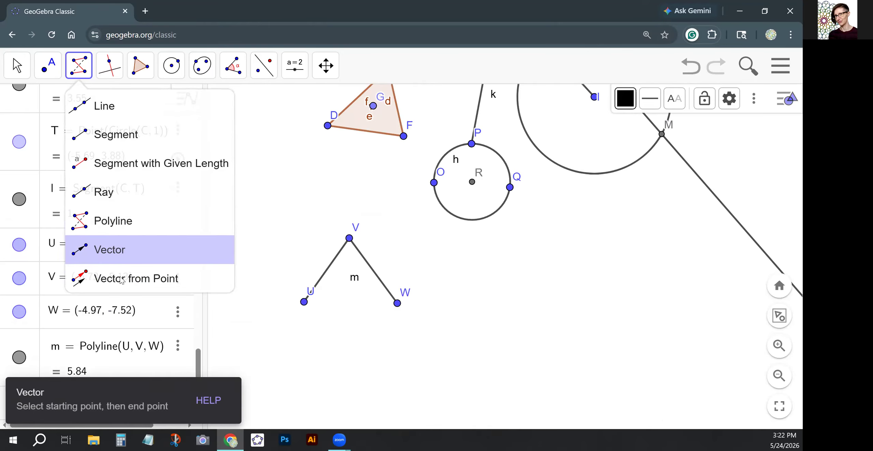
click(110, 65)
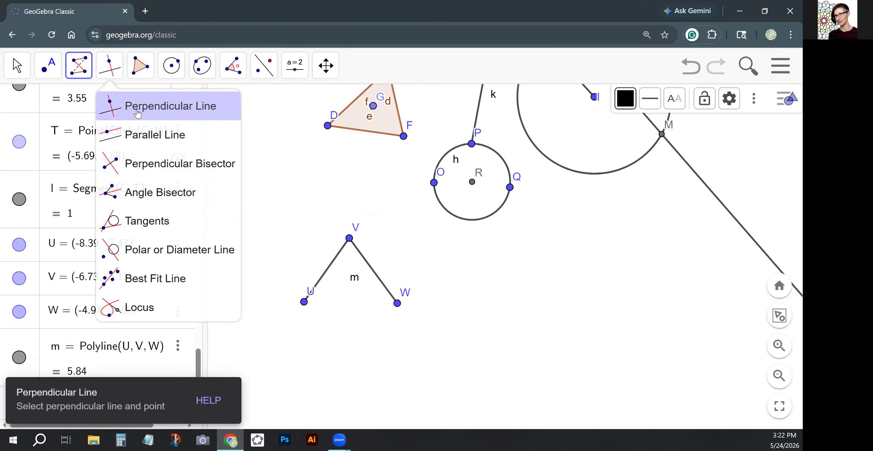
click(145, 143)
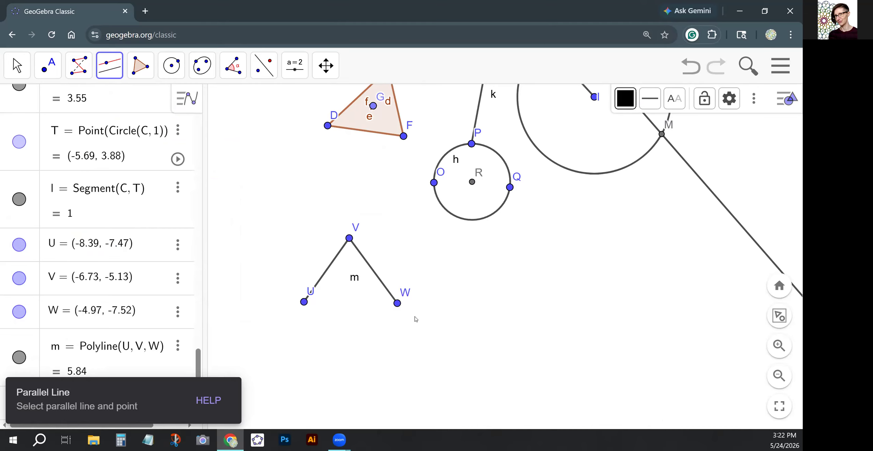
click(303, 302)
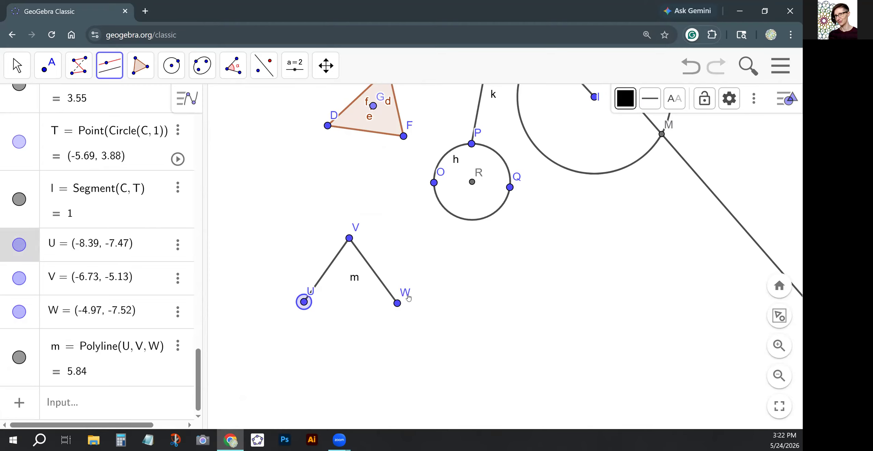
click(681, 160)
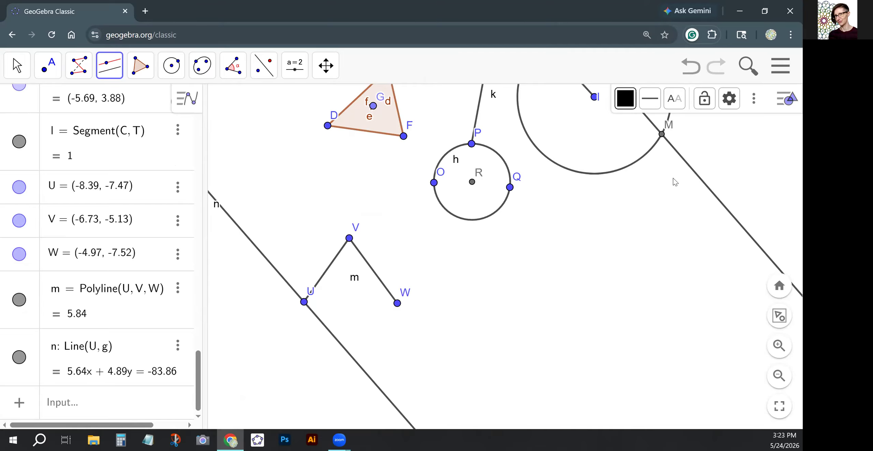
click(679, 159)
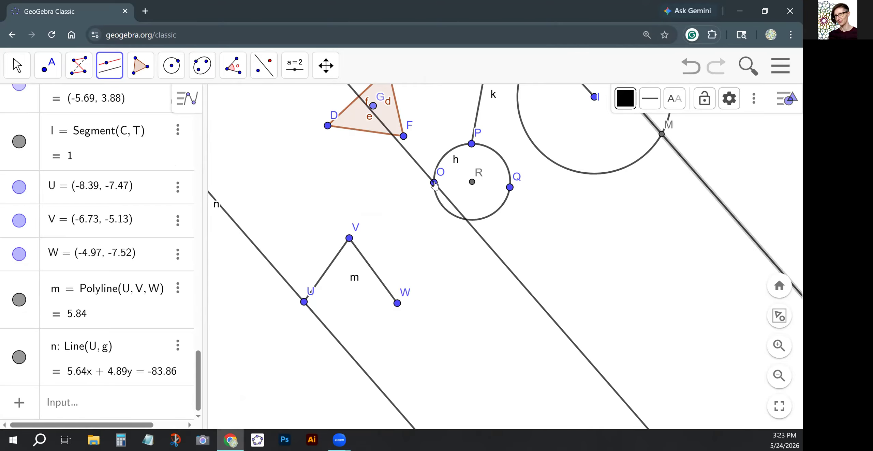
click(509, 188)
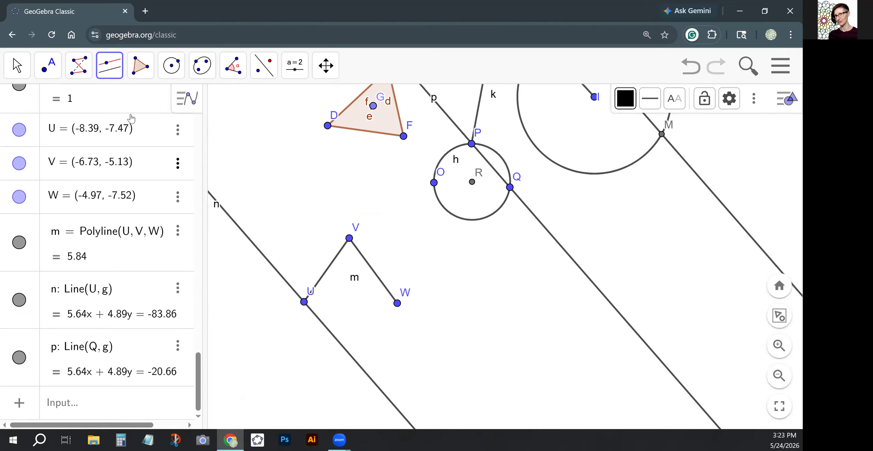
Construct the perpendicular bisector of points V and W and the one of points V and O
click(109, 65)
click(109, 65)
click(106, 71)
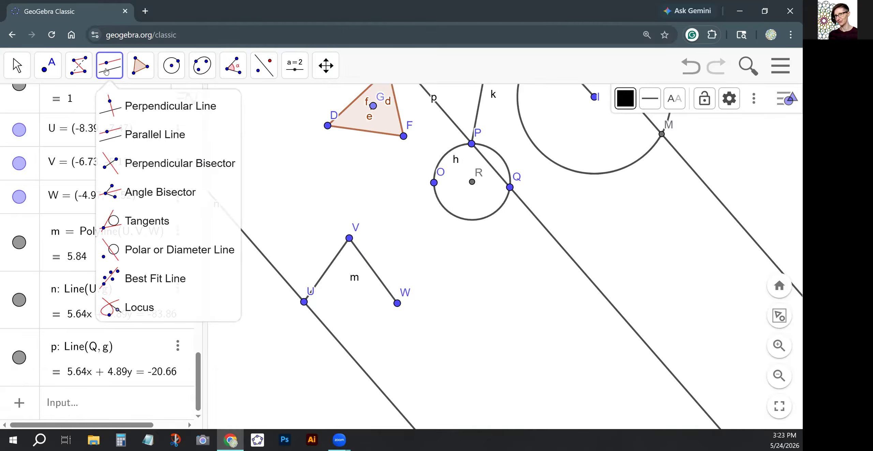
click(152, 167)
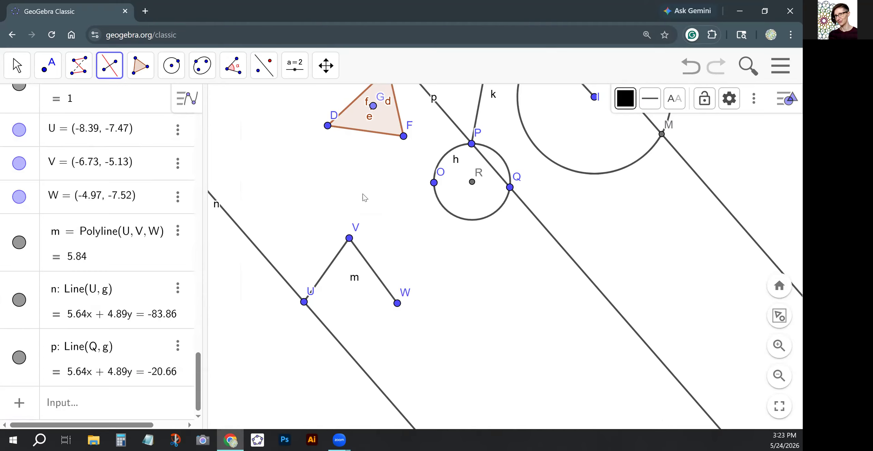
click(349, 239)
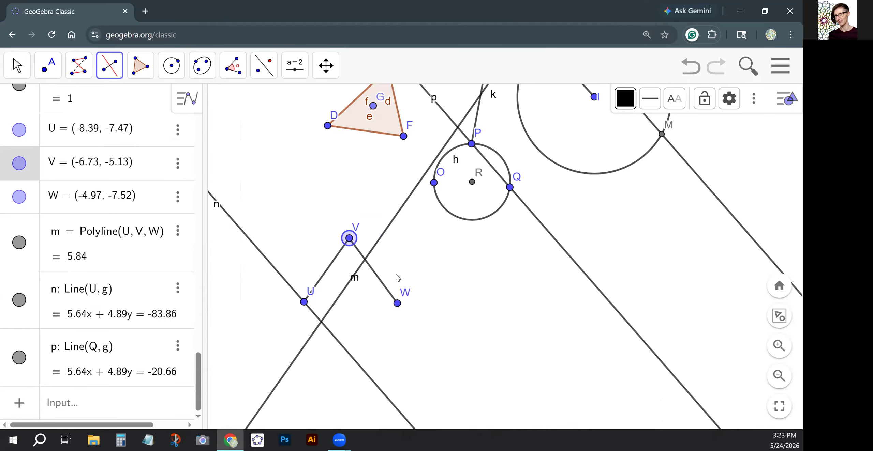
click(397, 304)
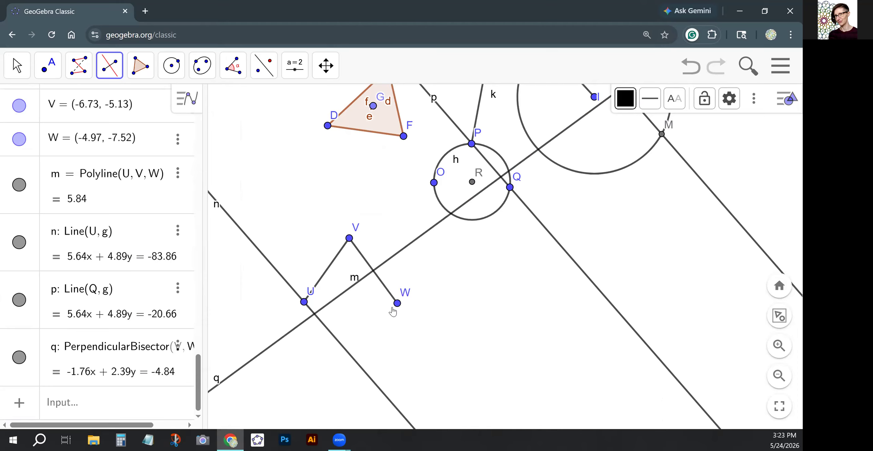
click(349, 239)
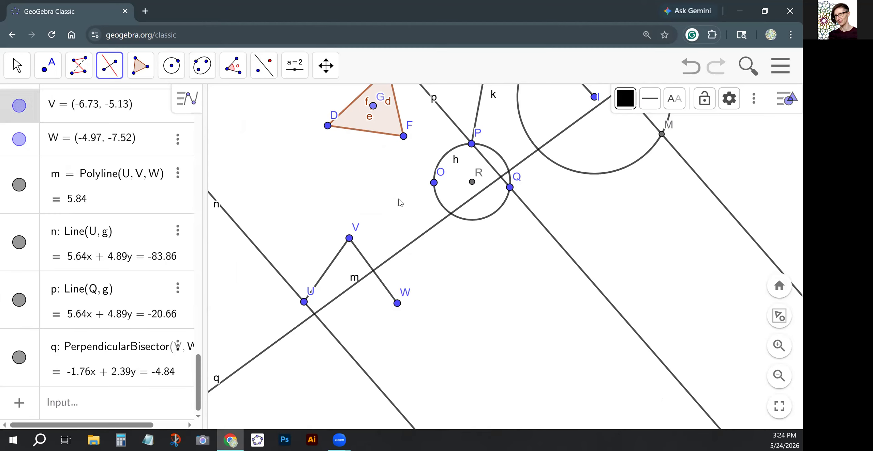
click(434, 184)
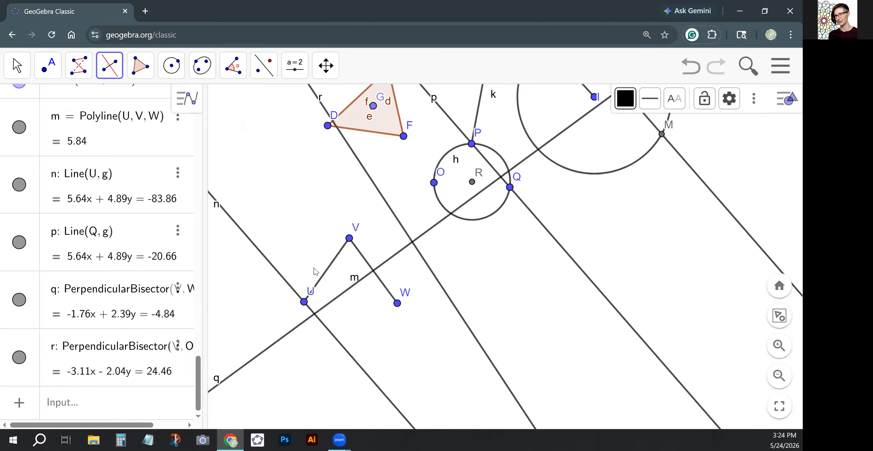
Construct the bisector of the angle at V formed by points U, V and W with the Angle Bisector tool
click(110, 73)
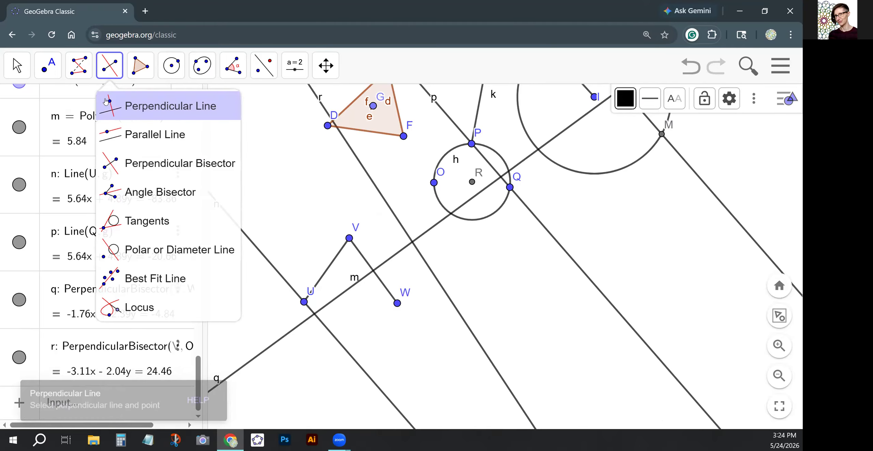
click(149, 198)
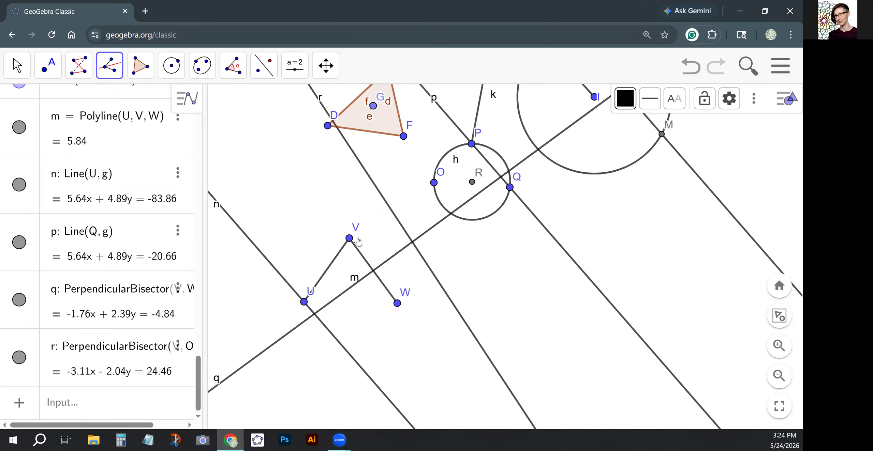
click(304, 303)
click(397, 305)
Give the angle bisector through V a dashed line style and colour it pink
click(20, 65)
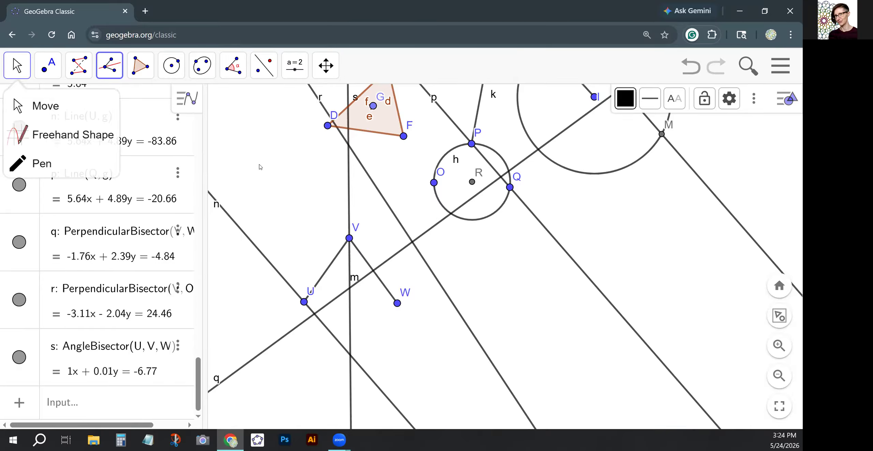
click(351, 203)
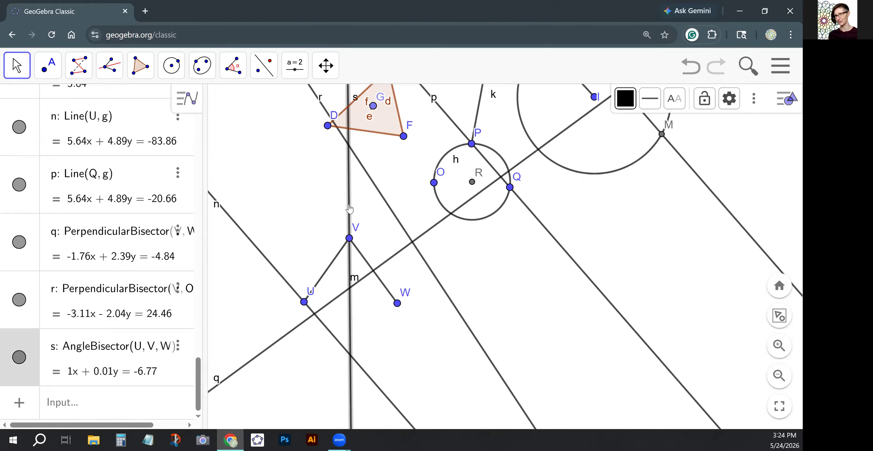
click(650, 103)
click(678, 126)
click(380, 238)
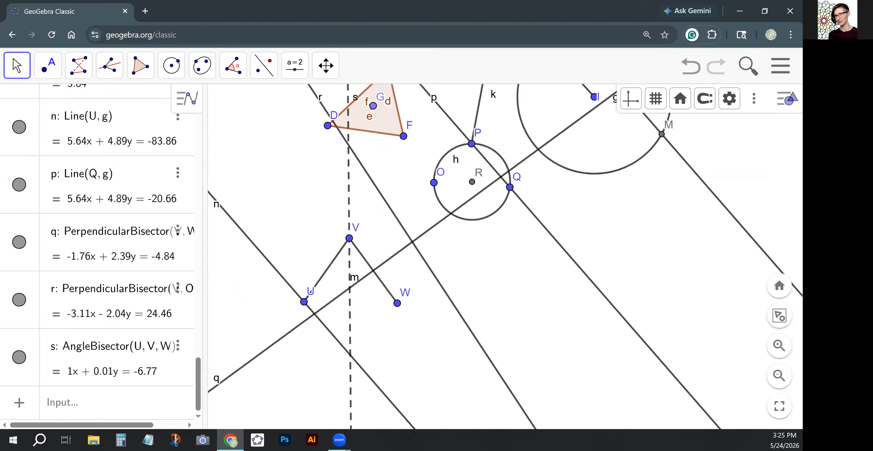
click(348, 220)
click(627, 102)
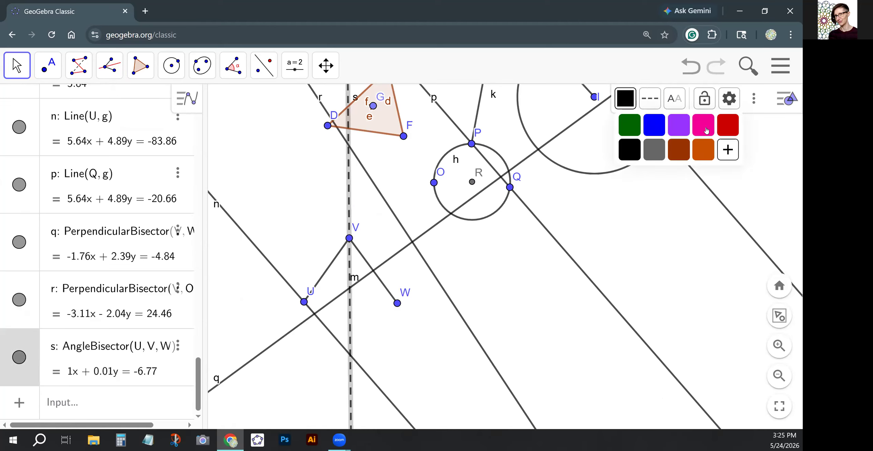
click(706, 131)
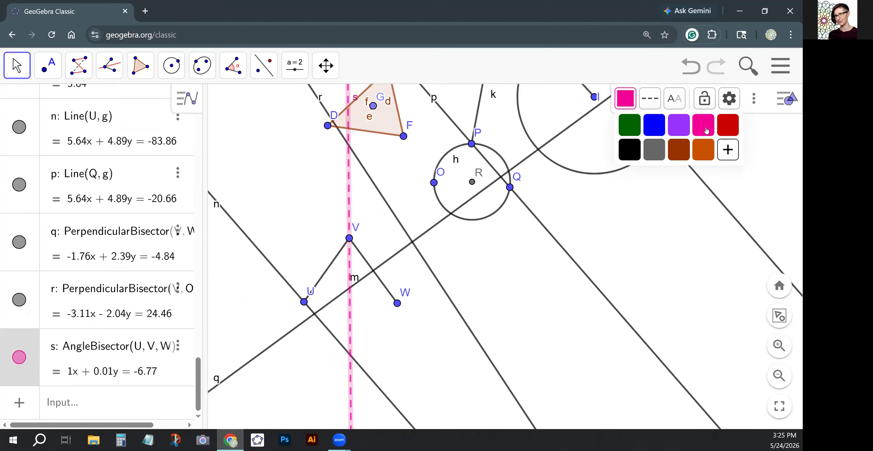
click(310, 230)
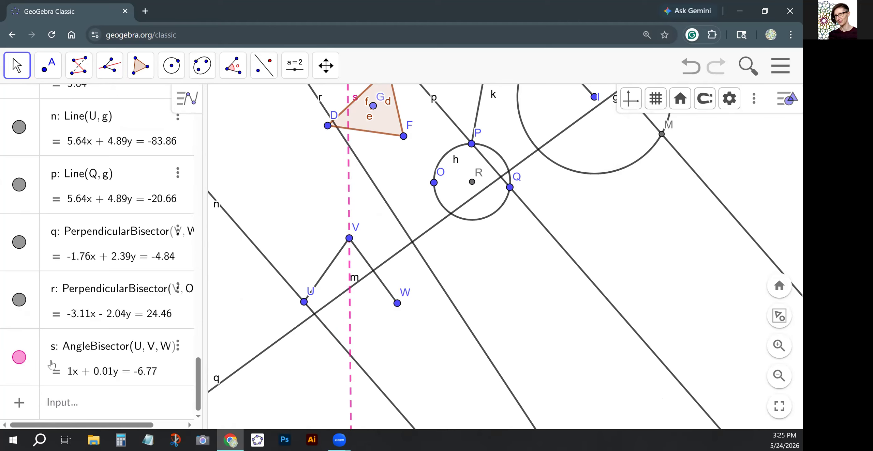
Hide and show again the angle bisector s and the perpendicular bisector r
click(19, 357)
click(18, 357)
click(19, 300)
click(19, 300)
click(19, 357)
click(19, 357)
Construct the tangents from point W to the large circle c centred at I
click(109, 65)
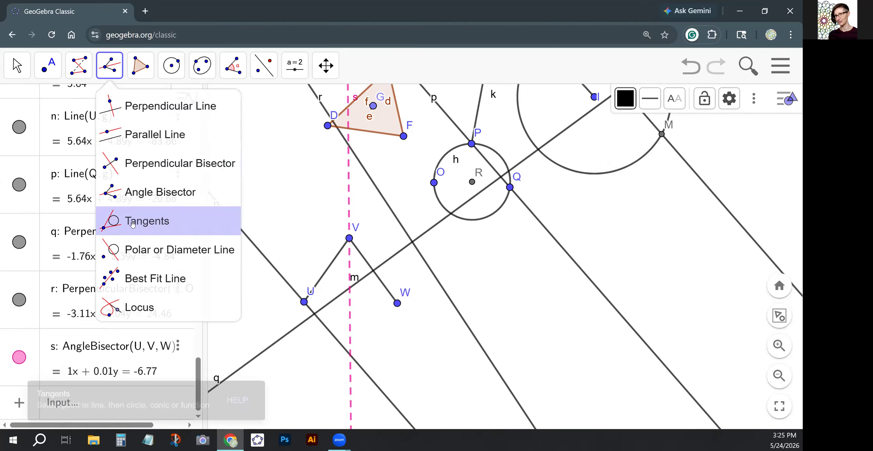
click(133, 222)
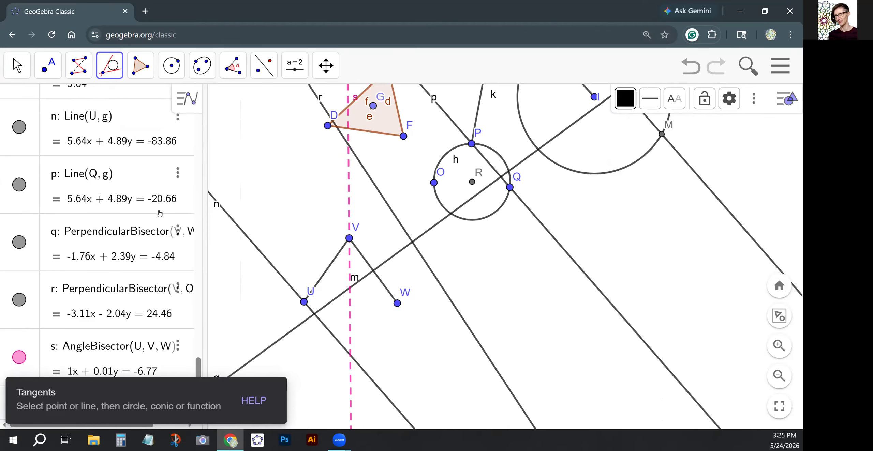
scroll(658, 219, down, 3)
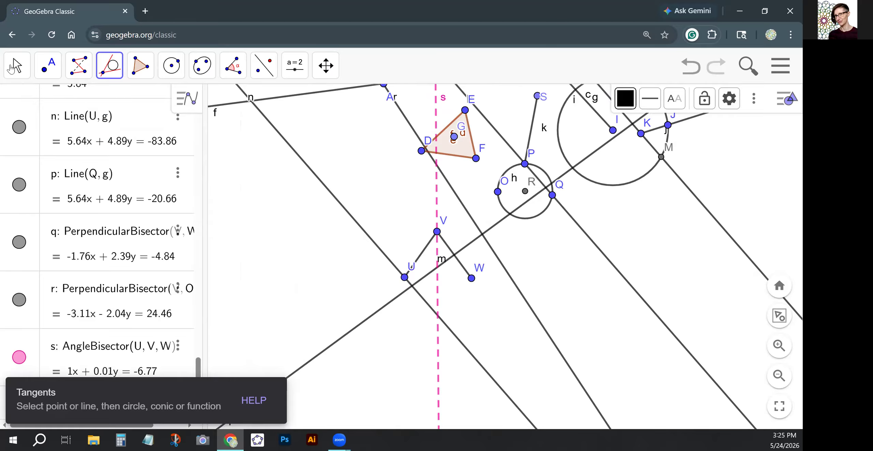
click(13, 66)
click(296, 226)
drag(309, 274, 339, 243)
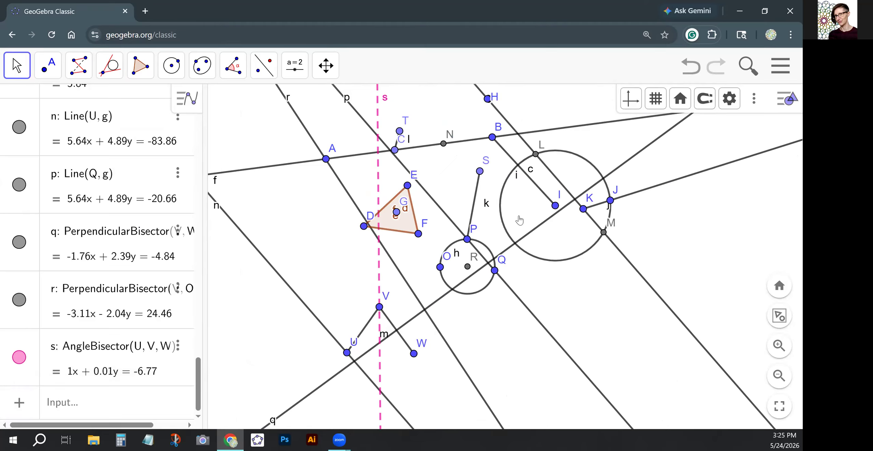
click(413, 355)
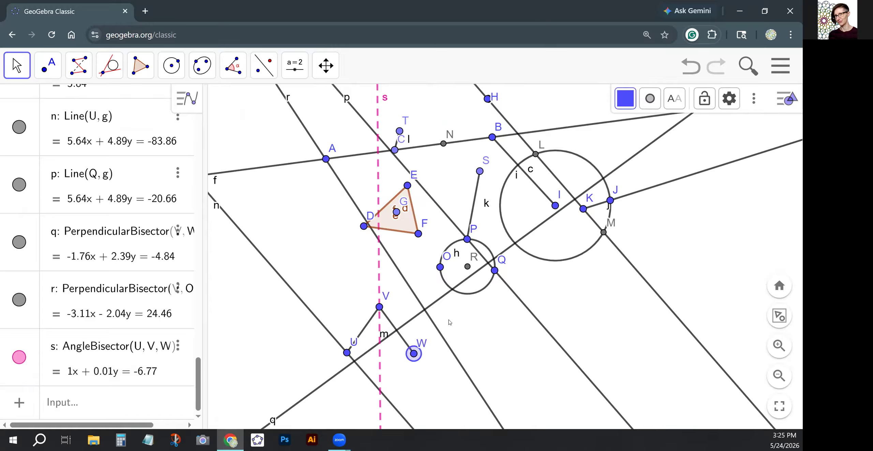
click(530, 255)
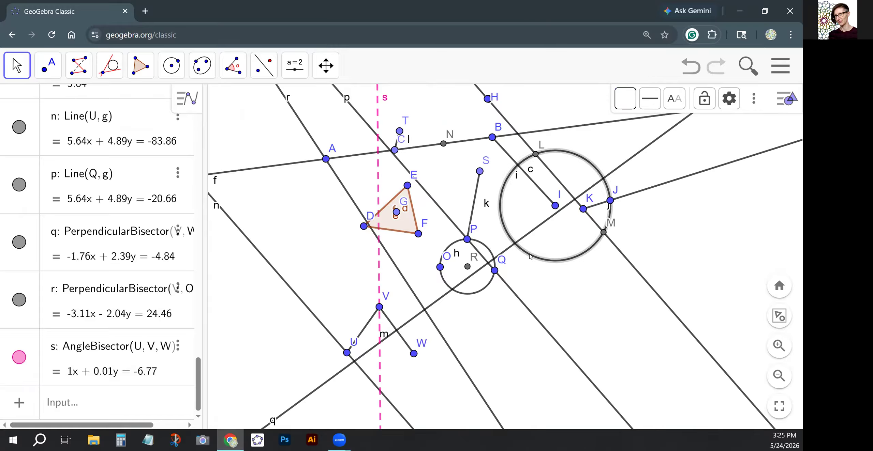
click(109, 66)
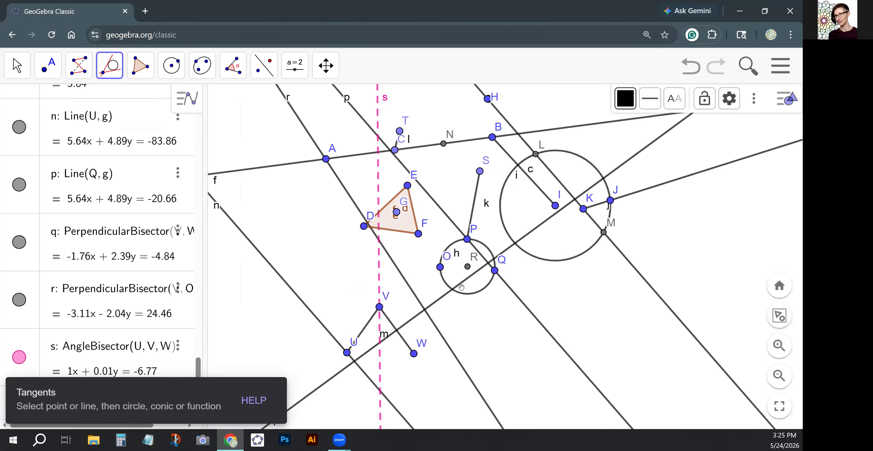
click(413, 354)
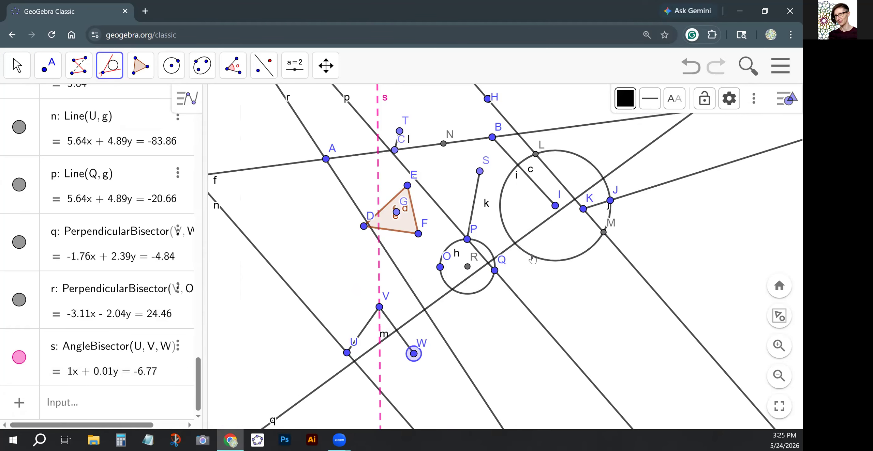
click(532, 259)
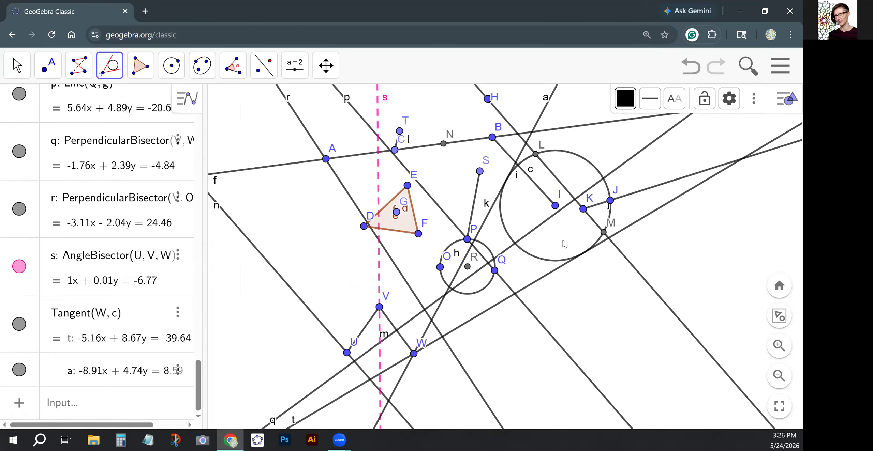
click(140, 65)
scroll(482, 210, down, 4)
click(661, 273)
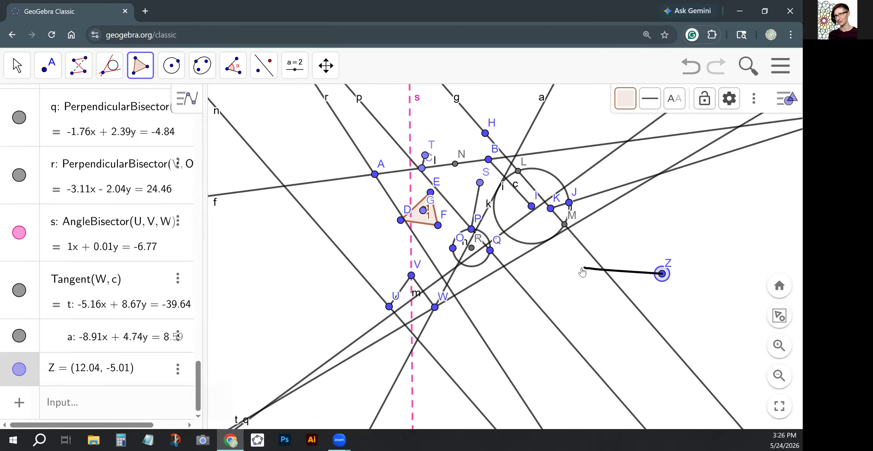
key(Escape)
Place two free points in the empty area beyond the large circle, at about (17.59, -5.68) and (21.8, -5.47)
click(16, 65)
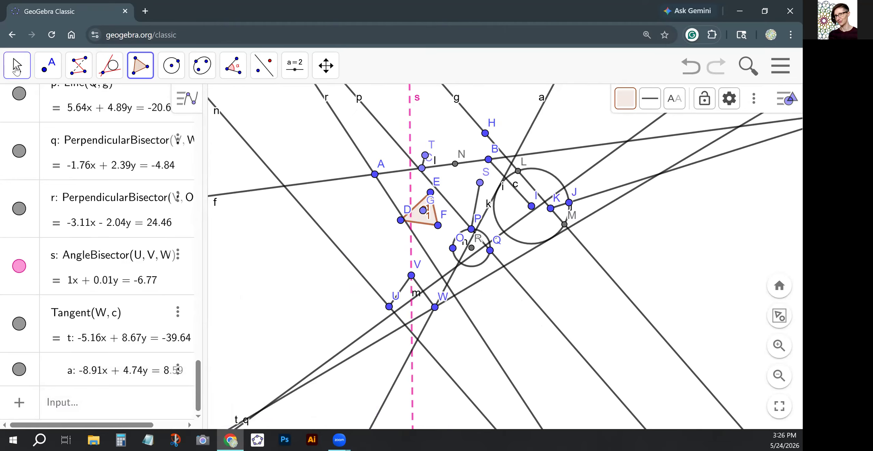
drag(489, 290, 265, 286)
click(140, 65)
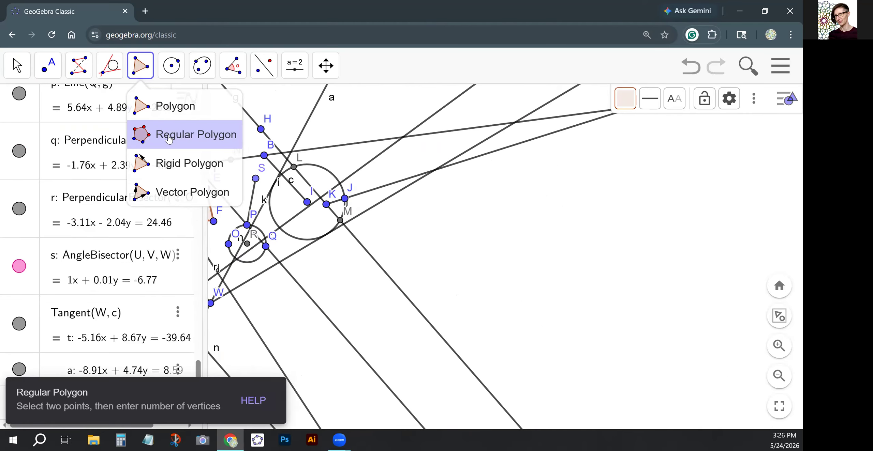
click(50, 67)
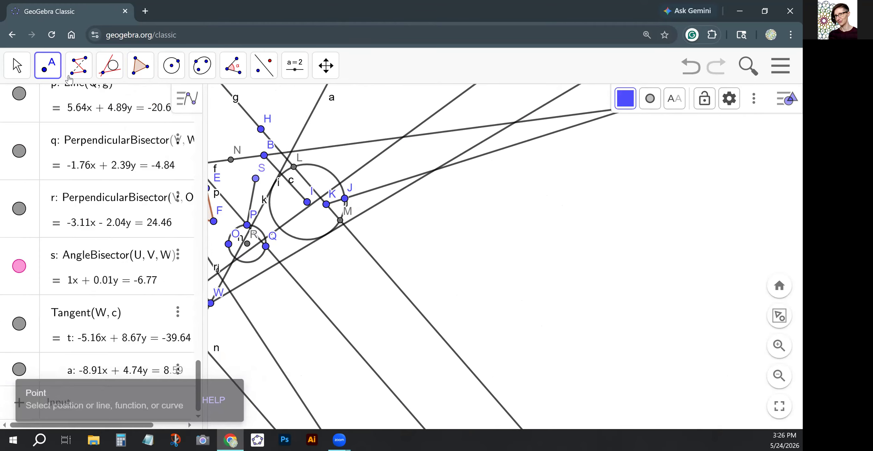
click(512, 279)
click(568, 275)
Construct a regular polygon with 4 vertices from points Z and A₁
click(140, 65)
click(163, 126)
click(512, 279)
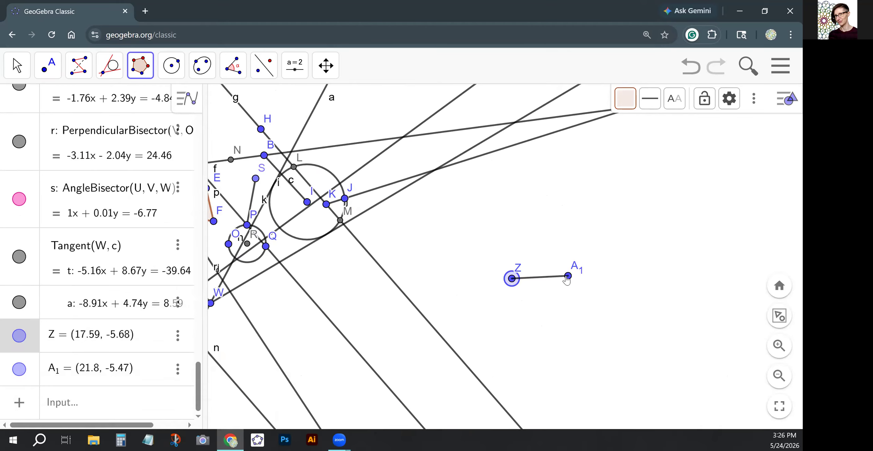
click(567, 276)
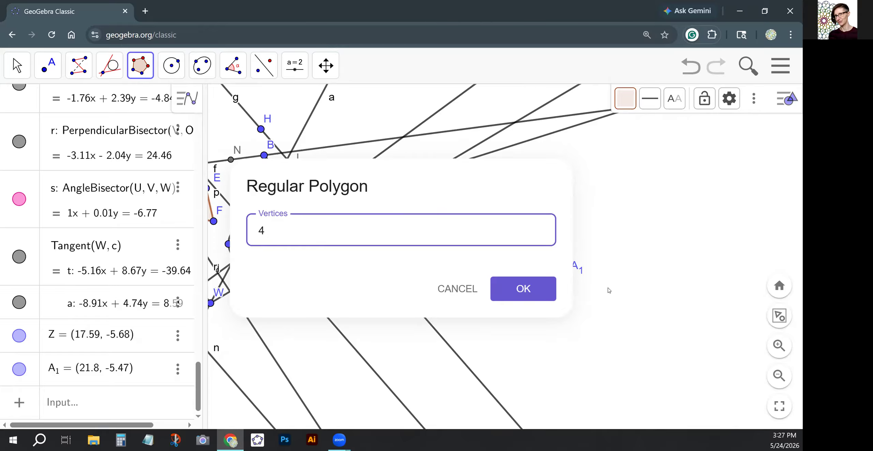
click(515, 298)
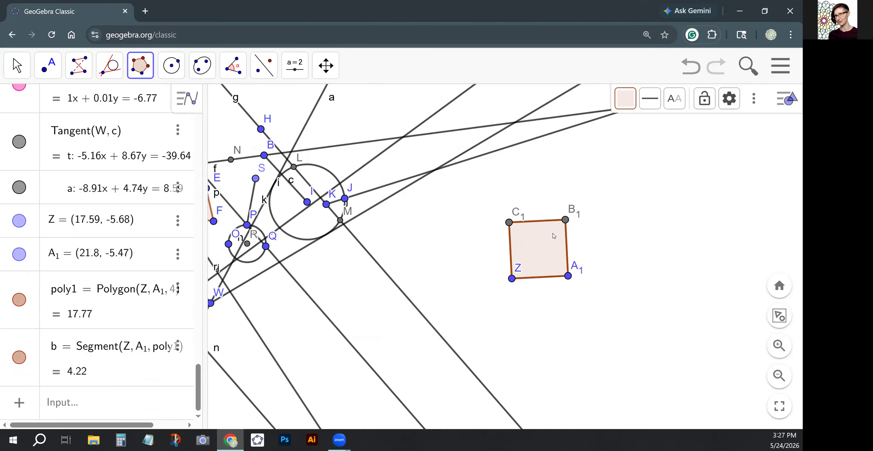
Construct a regular polygon with 7 vertices from A₁ to Z, on the opposite side of the square's base
click(567, 277)
click(512, 279)
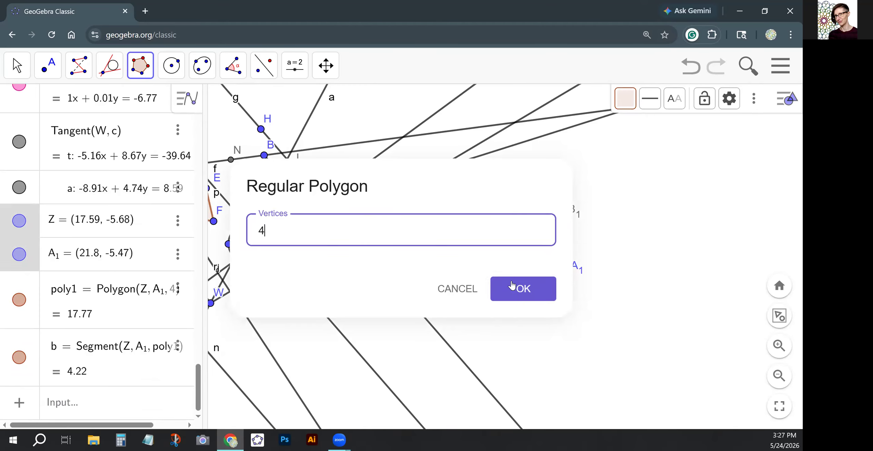
double_click(247, 236)
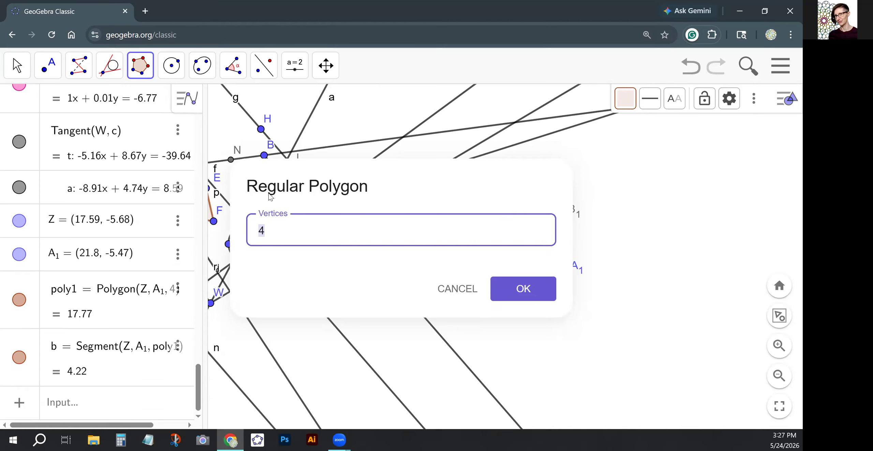
text(7)
click(522, 288)
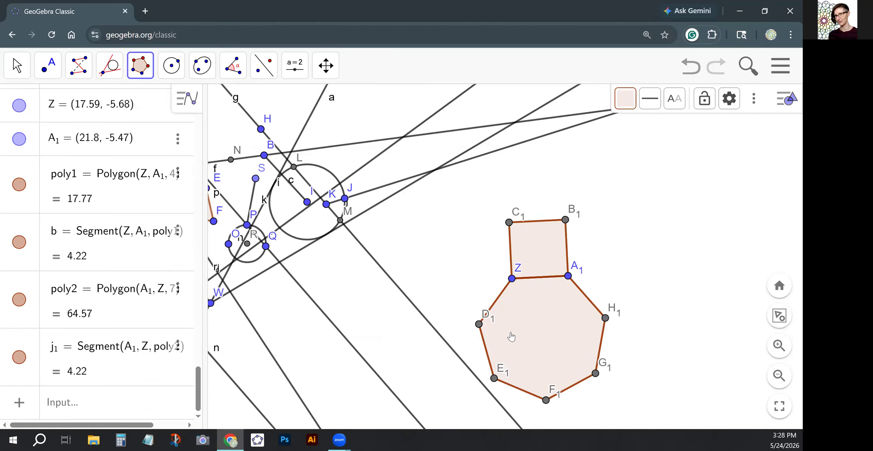
click(150, 62)
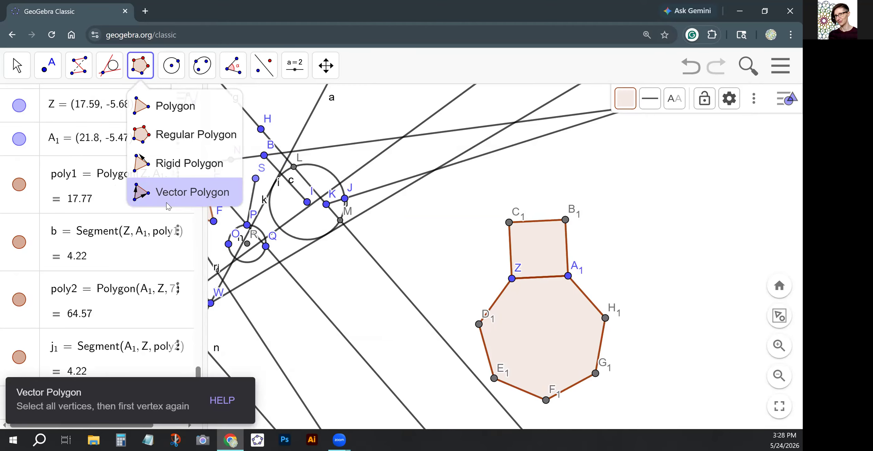
mouse_move(170, 73)
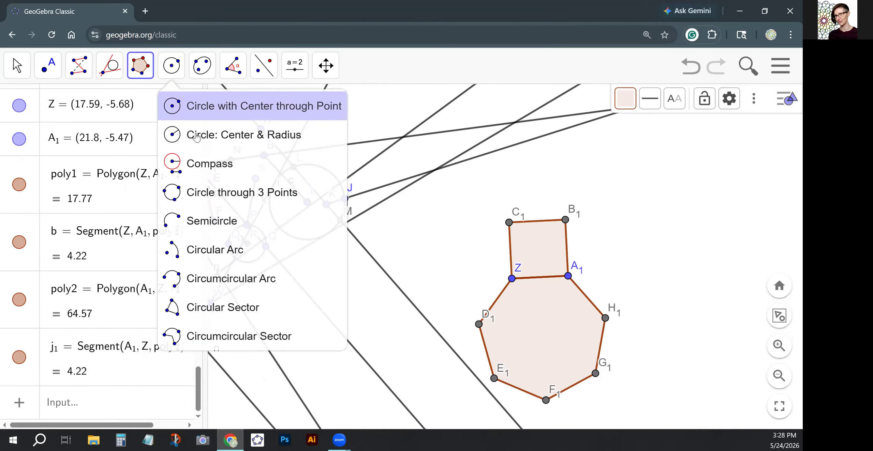
Draw two circles by centre and radius: radius AB at about (1.31, -10.25) and radius 1 at about (9.06, -2.7)
click(206, 140)
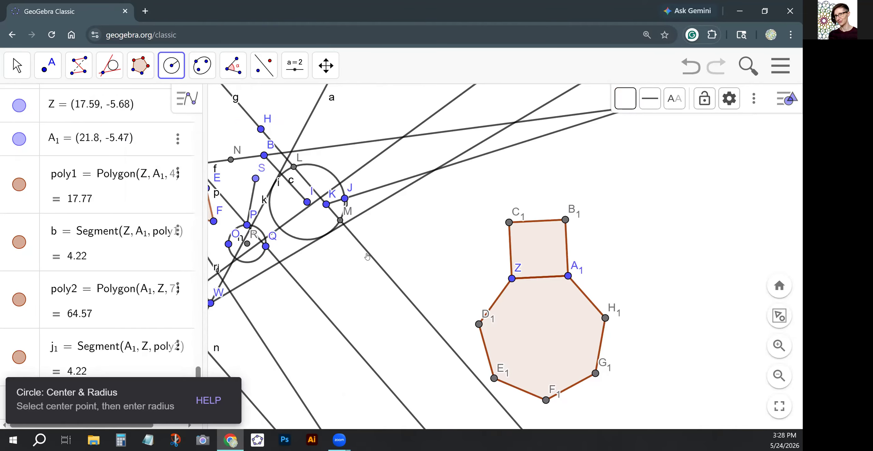
click(16, 65)
drag(367, 285, 454, 283)
click(171, 65)
click(412, 339)
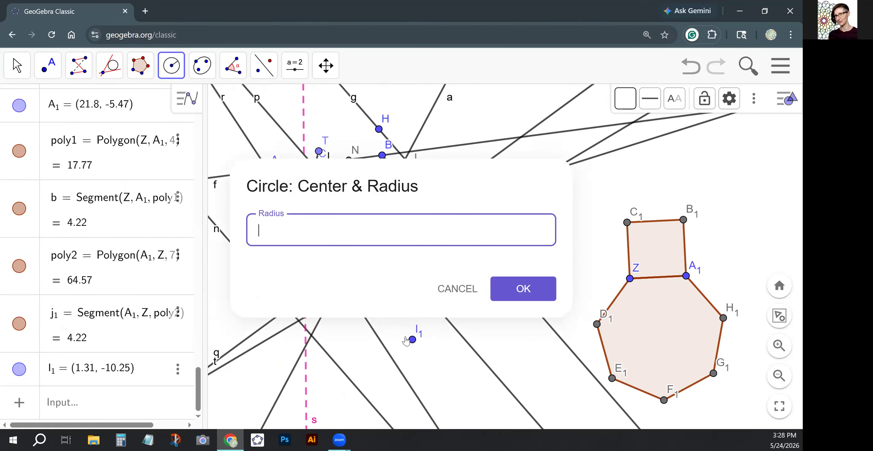
text(AB)
click(514, 296)
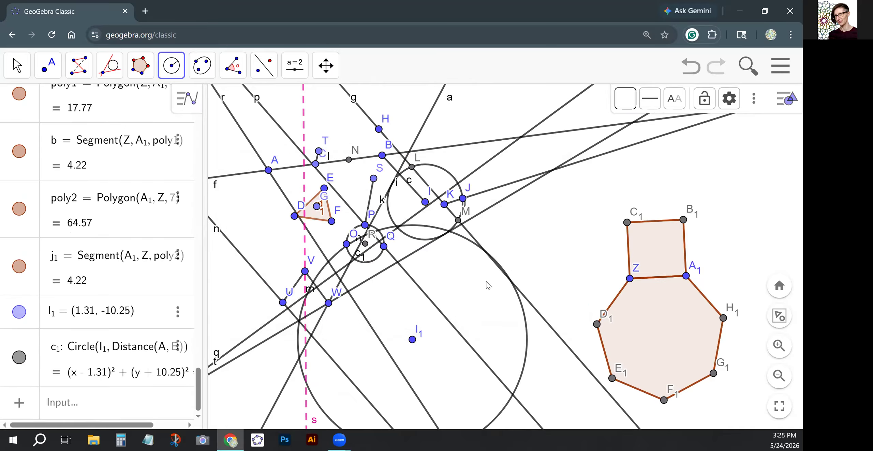
click(516, 244)
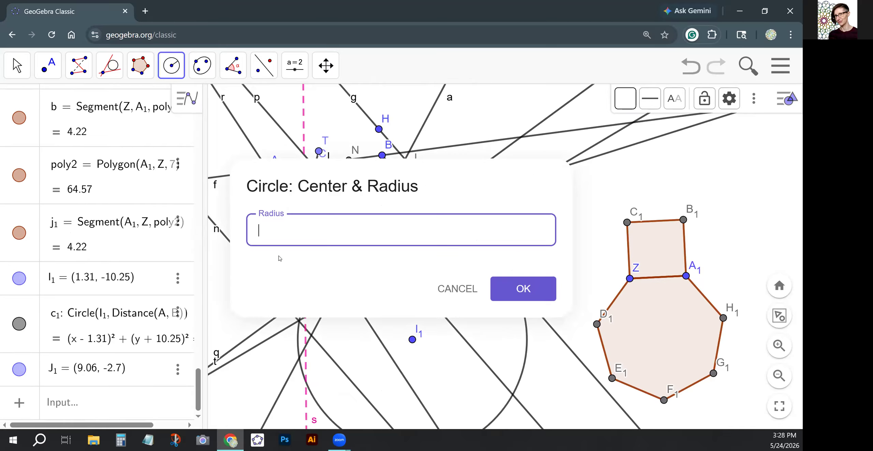
key(Return)
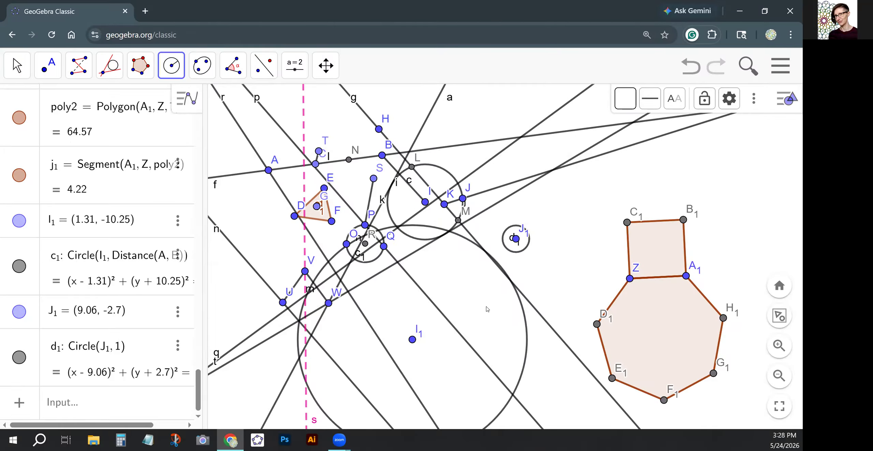
Move the AB-radius circle's centre I₁ to about (-4.28, -14.11) and the small circle's centre J₁ to about (5.11, -6.14)
click(19, 70)
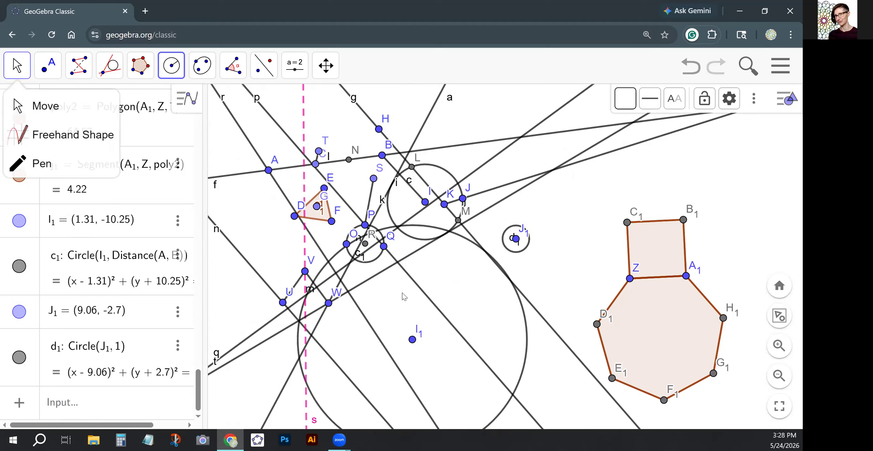
drag(413, 340, 337, 392)
drag(515, 238, 461, 287)
click(476, 319)
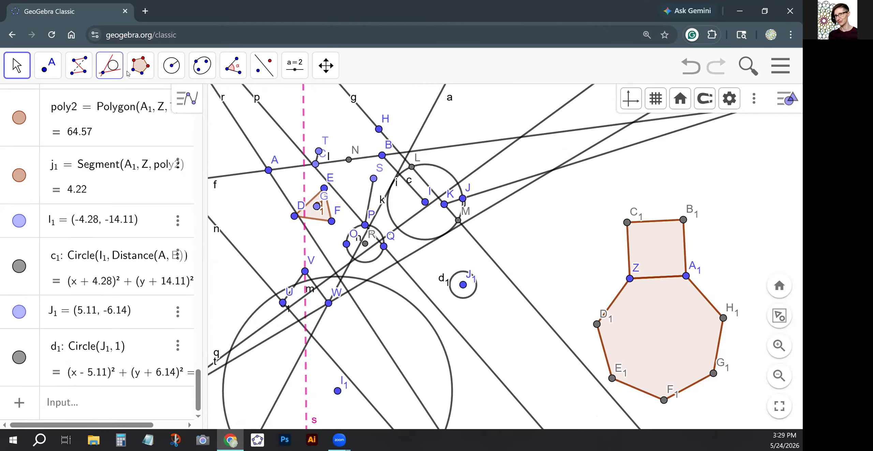
Draw a circle of radius 2 centred at point H, and move H to about (-2.49, 6.96)
click(173, 69)
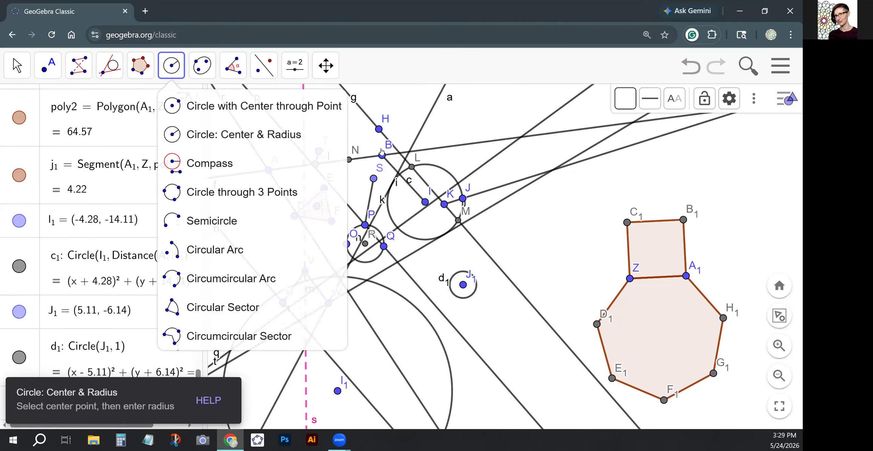
click(379, 130)
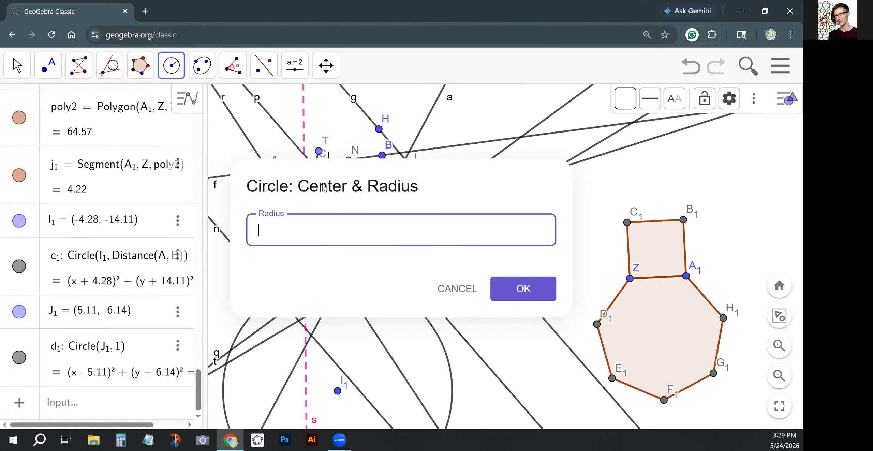
text(2)
click(529, 292)
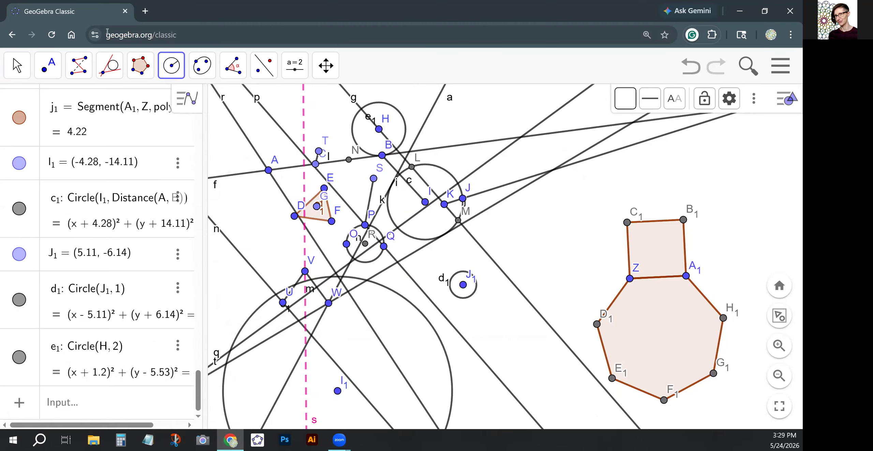
click(17, 65)
drag(379, 129, 383, 111)
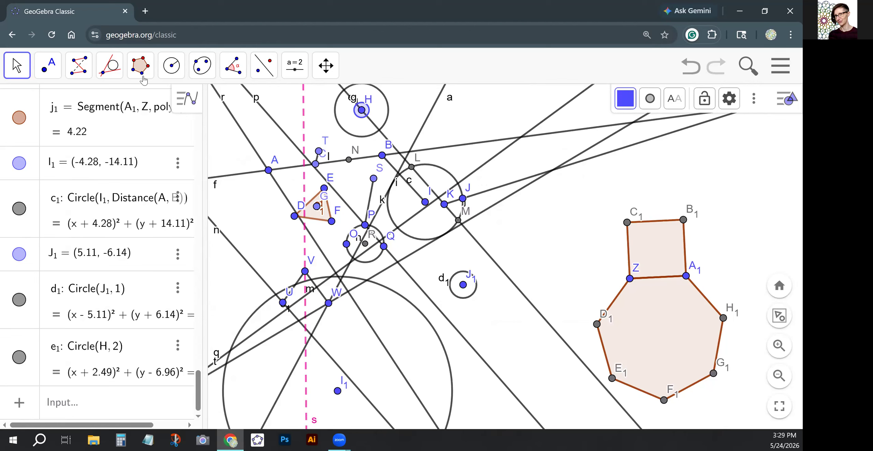
Copy the radius of circle c with the Compass tool to a circle centred at the square's corner C₁
click(173, 71)
click(185, 164)
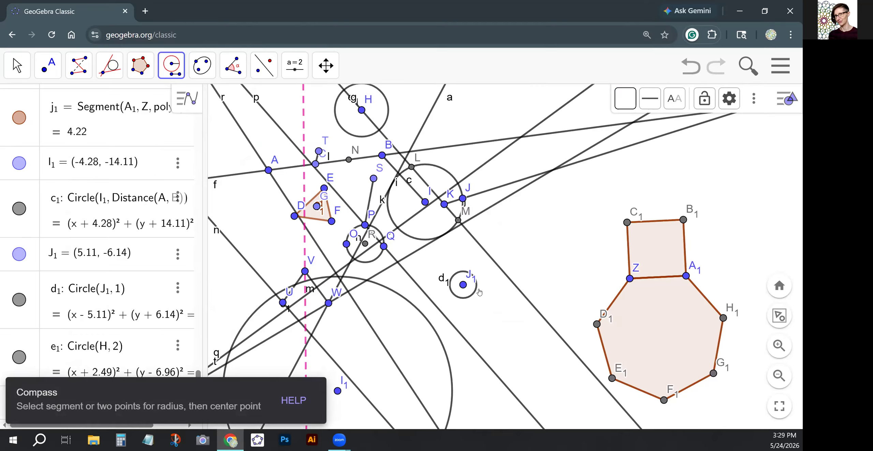
click(411, 239)
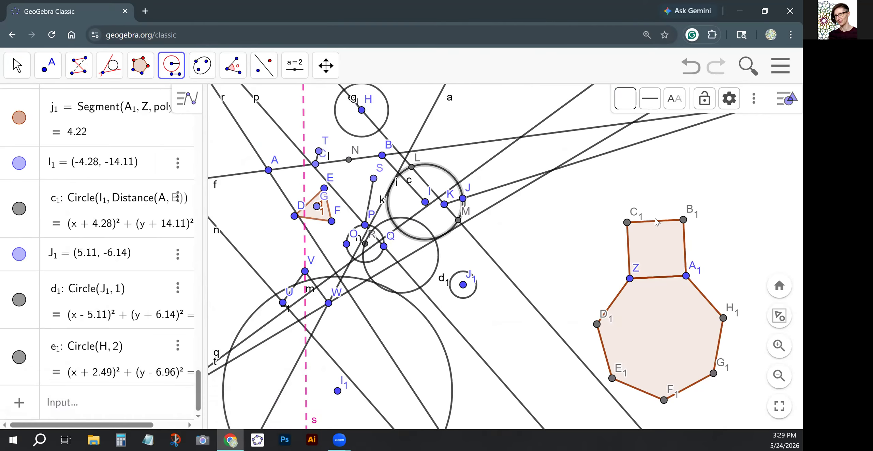
click(626, 223)
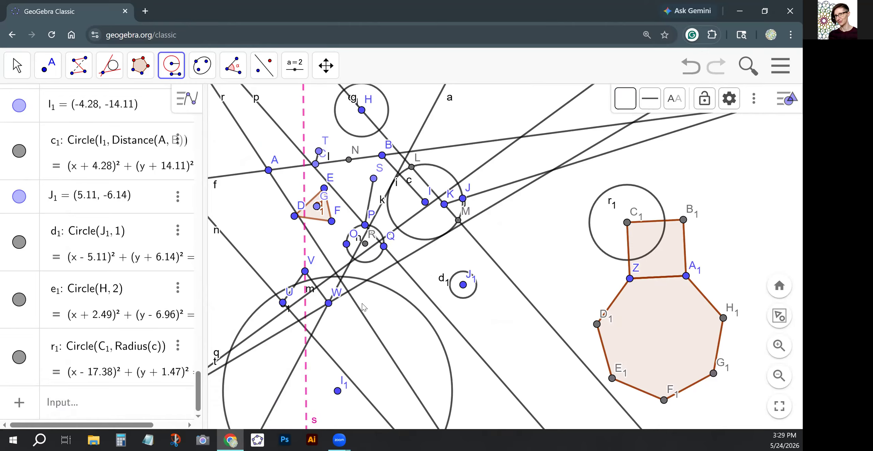
Construct a circle through the three points J₁, D₁ and C₁
click(168, 71)
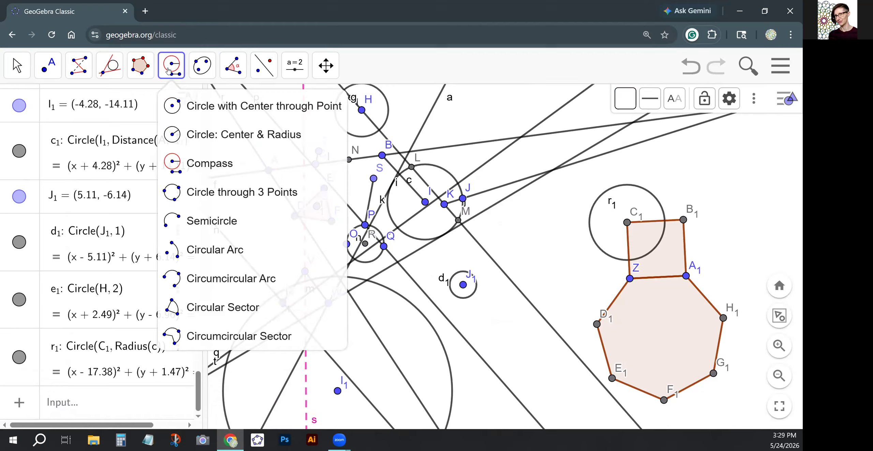
click(199, 197)
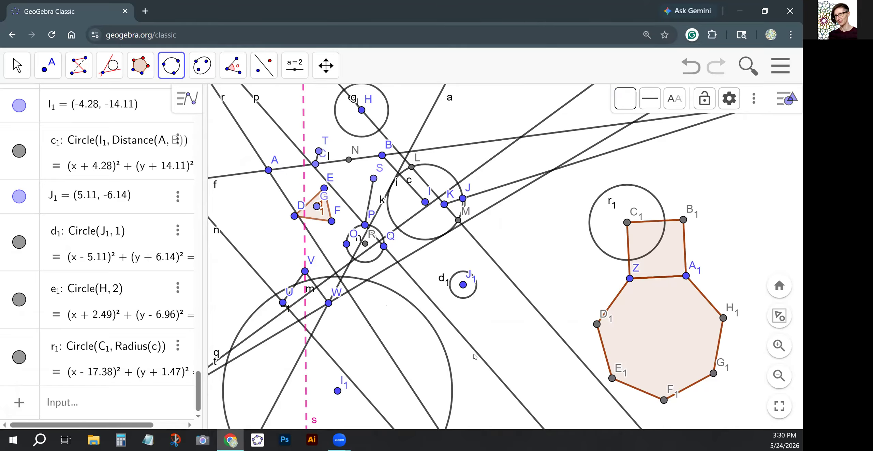
click(463, 285)
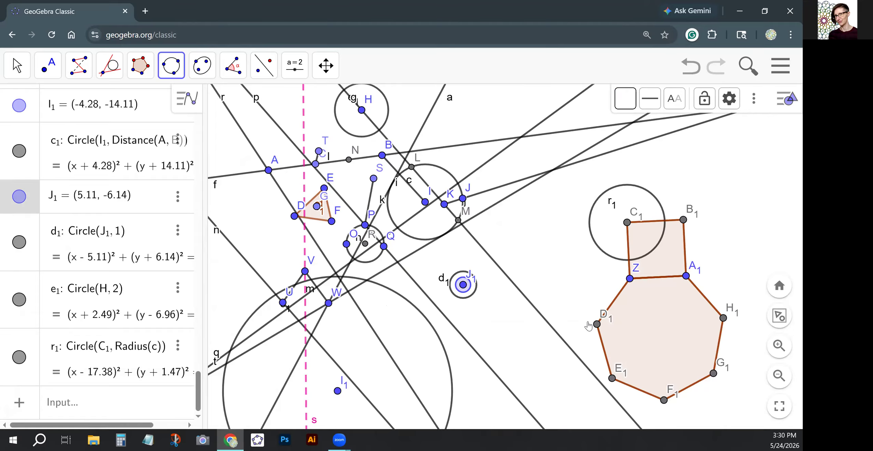
click(596, 324)
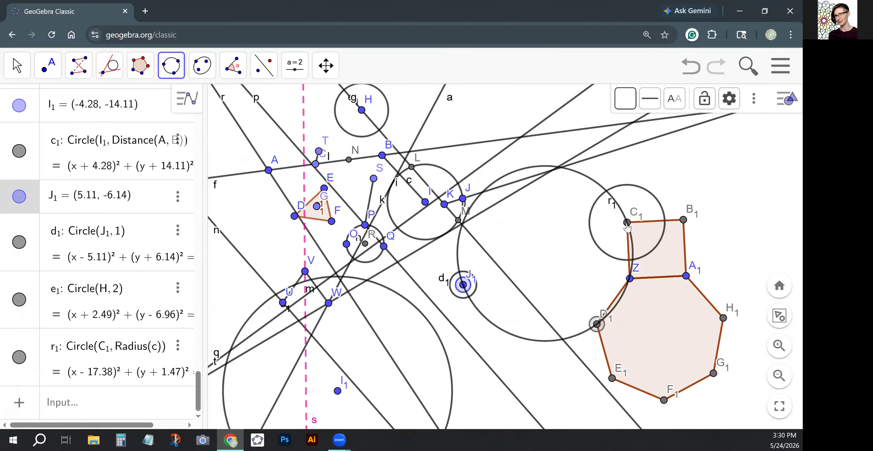
click(626, 222)
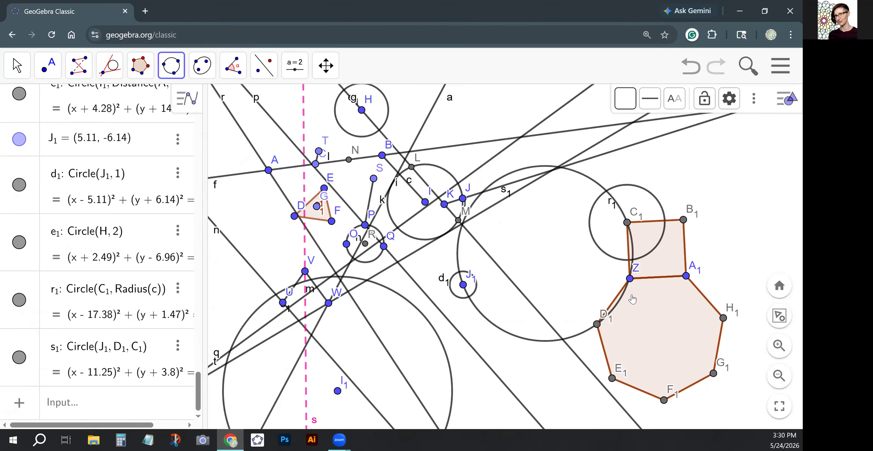
Construct semicircles on two opposite sides of the square, from C₁ to B₁ and from A₁ to Z
click(176, 72)
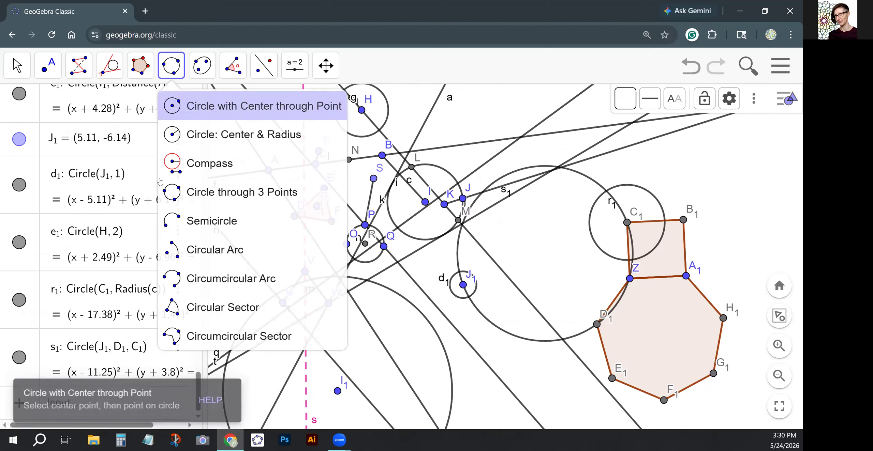
click(230, 221)
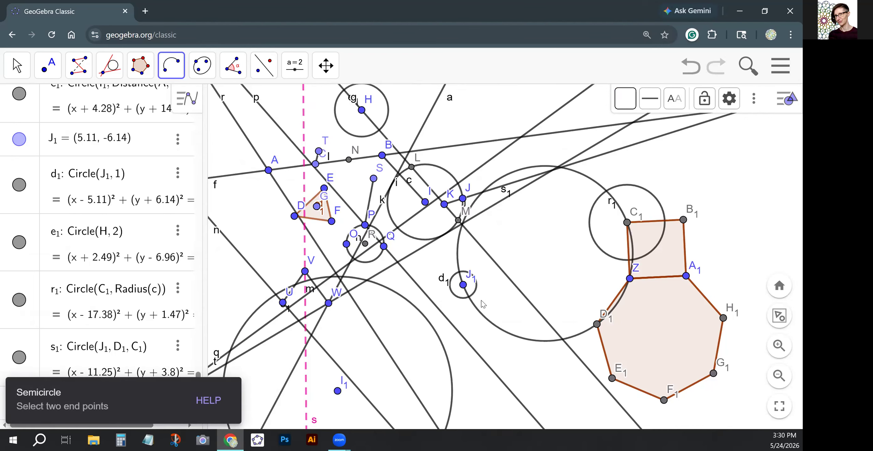
click(628, 223)
click(683, 221)
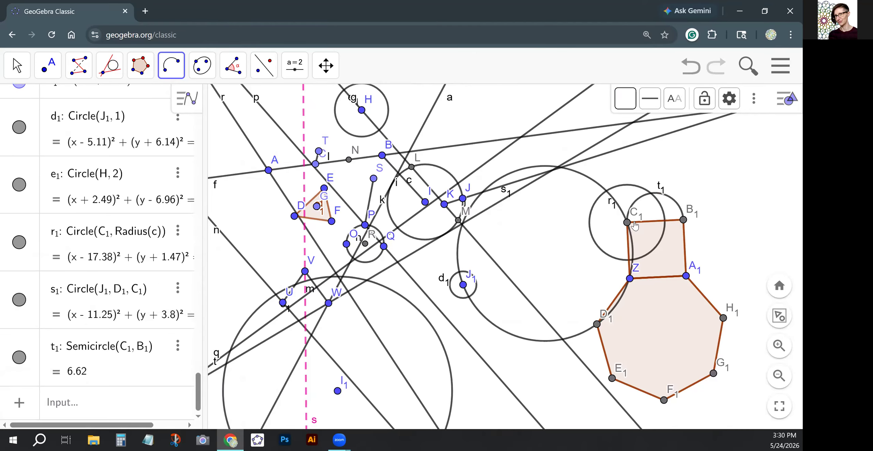
click(686, 276)
click(635, 283)
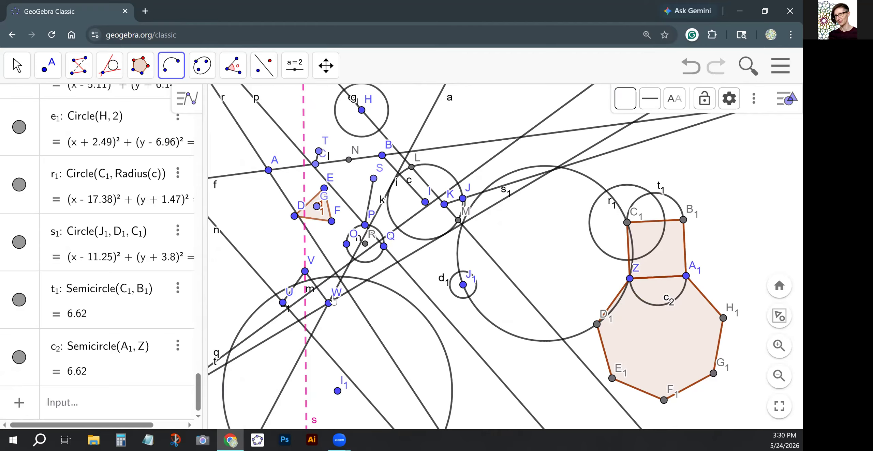
Construct a circular arc centred at F₁ from H₁ to D₁ across the heptagon
click(168, 74)
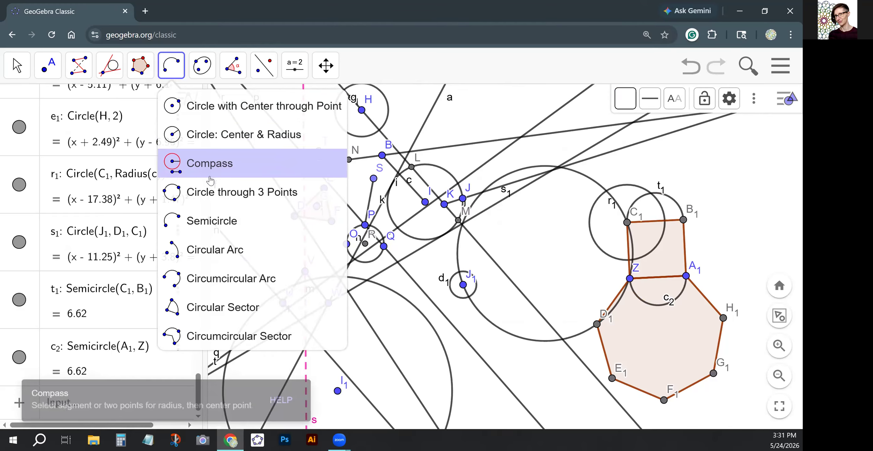
click(201, 250)
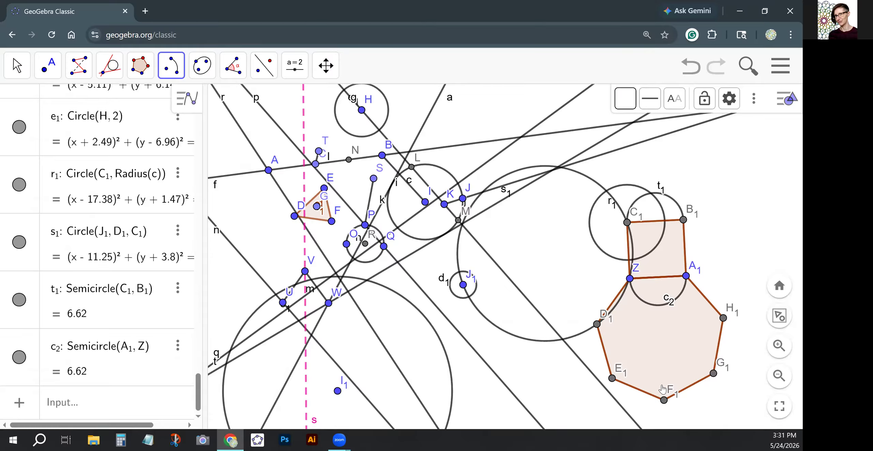
click(663, 401)
click(723, 318)
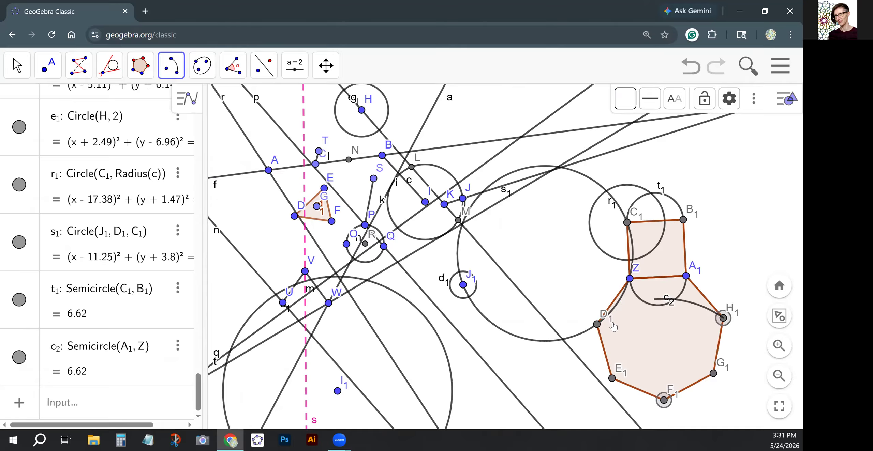
click(597, 325)
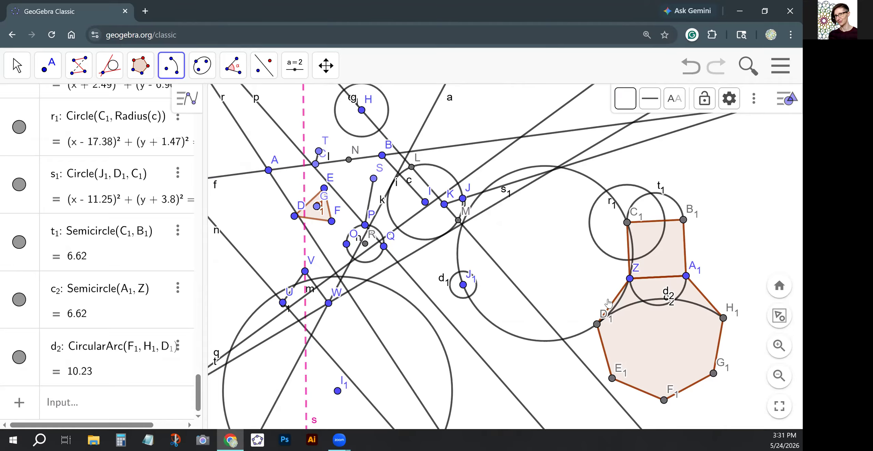
Construct a circumcircular arc through points Q, K and J₁
click(196, 74)
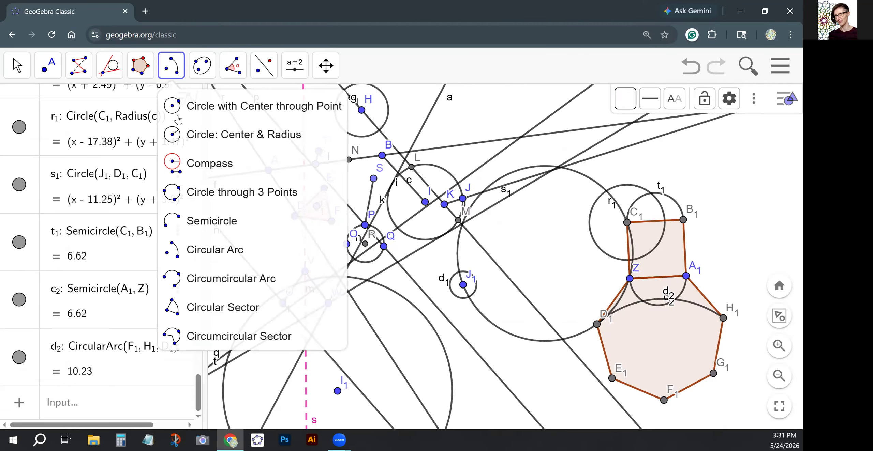
click(220, 284)
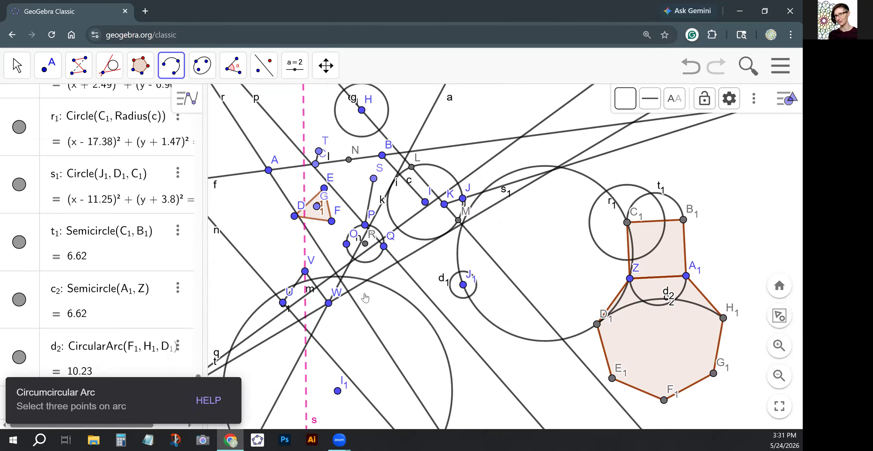
click(383, 246)
click(444, 204)
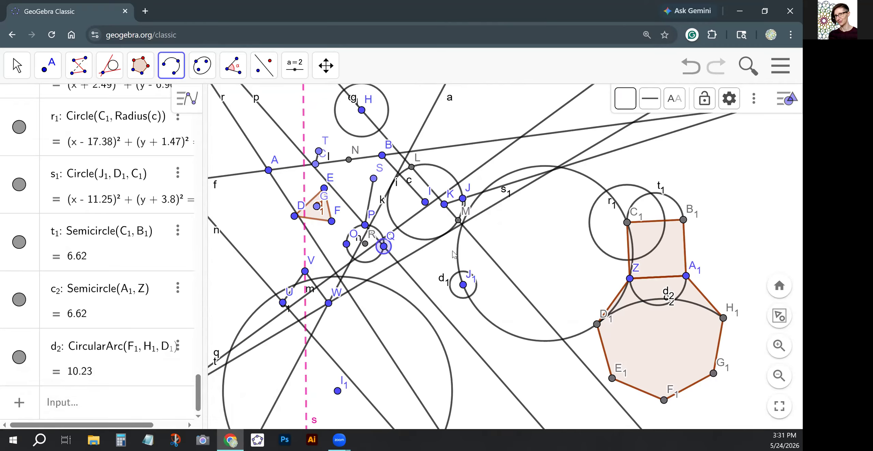
click(463, 285)
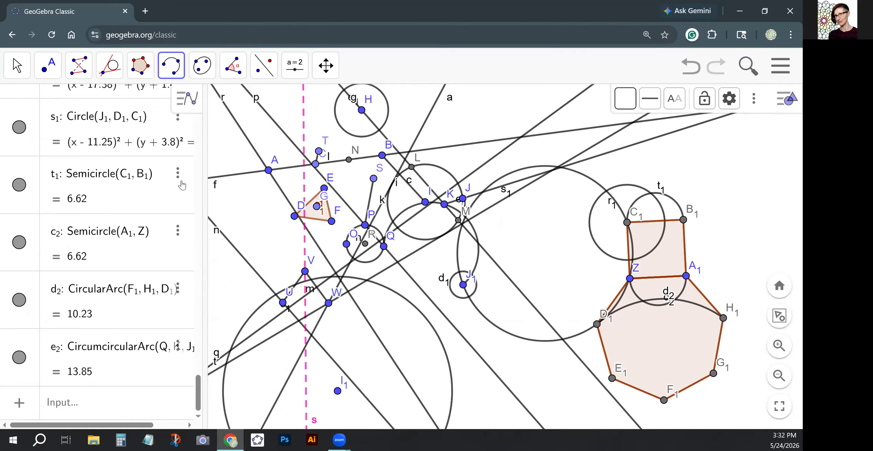
Construct a circular sector centred at F₁ from G₁ to E₁ inside the heptagon
click(166, 69)
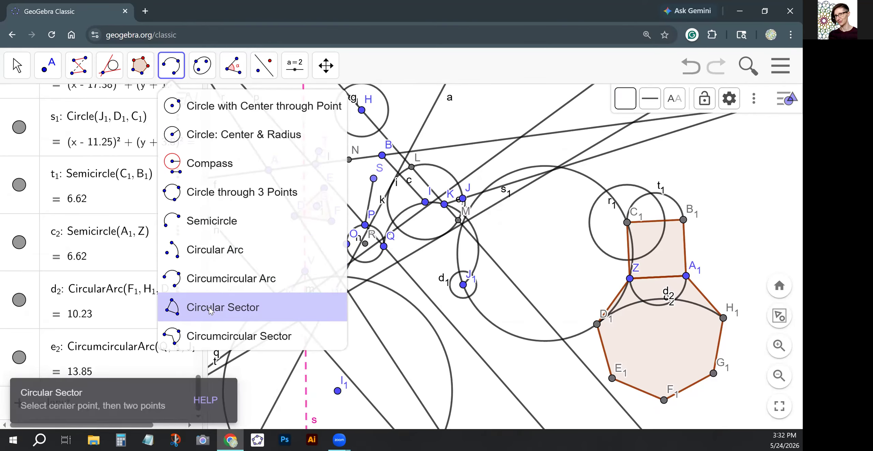
click(210, 307)
click(663, 400)
click(713, 374)
click(612, 380)
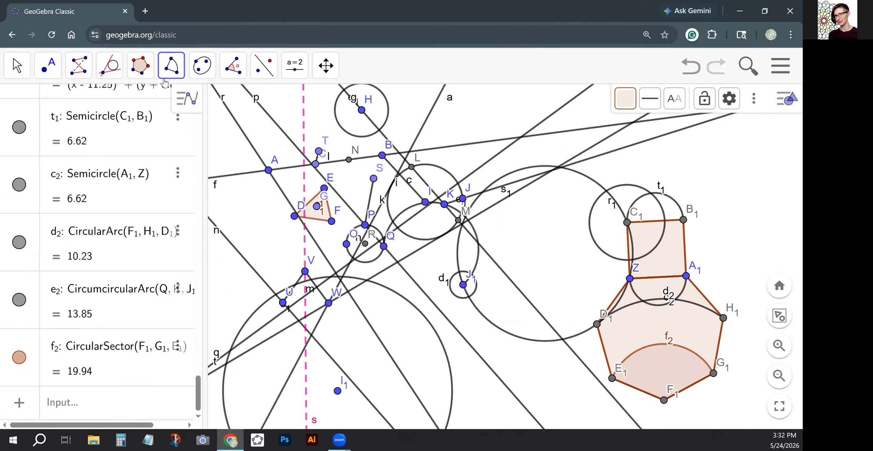
click(173, 71)
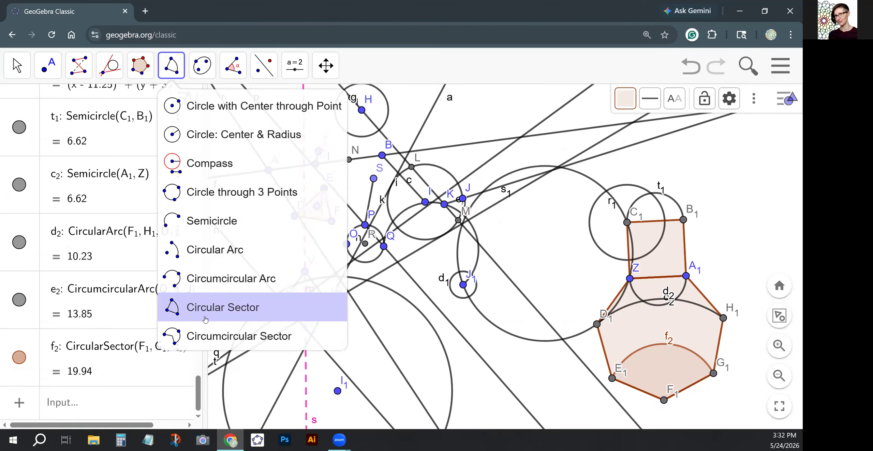
click(203, 65)
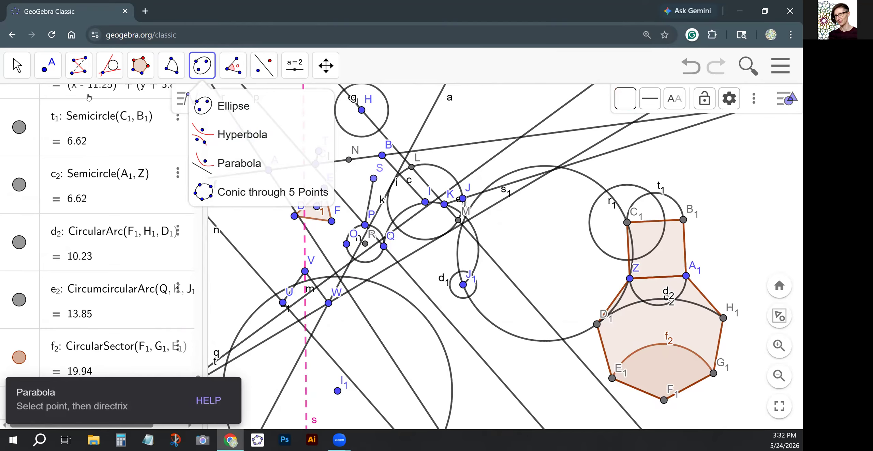
Construct a hyperbola below the drawing with foci near (0.4, -38.14) and (8.87, -38.24), passing through a point near (7.02, -38.19)
click(17, 67)
drag(529, 389, 634, 136)
drag(506, 362, 412, 184)
scroll(423, 218, down, 2)
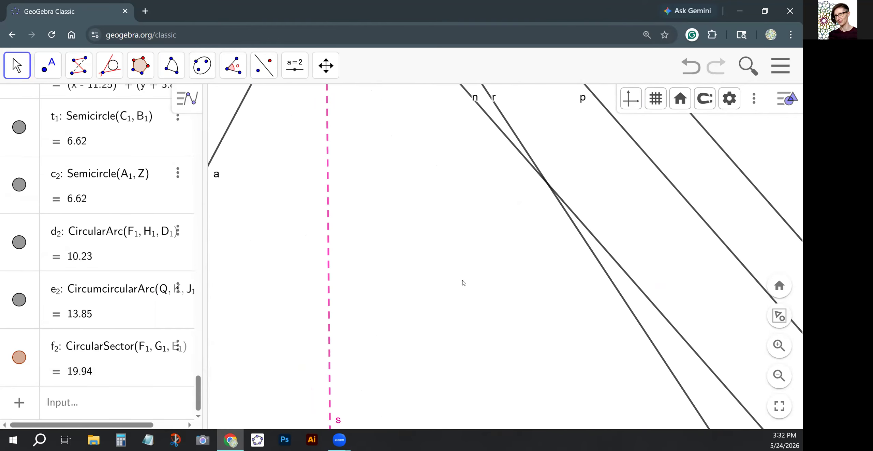
scroll(472, 324, up, 1)
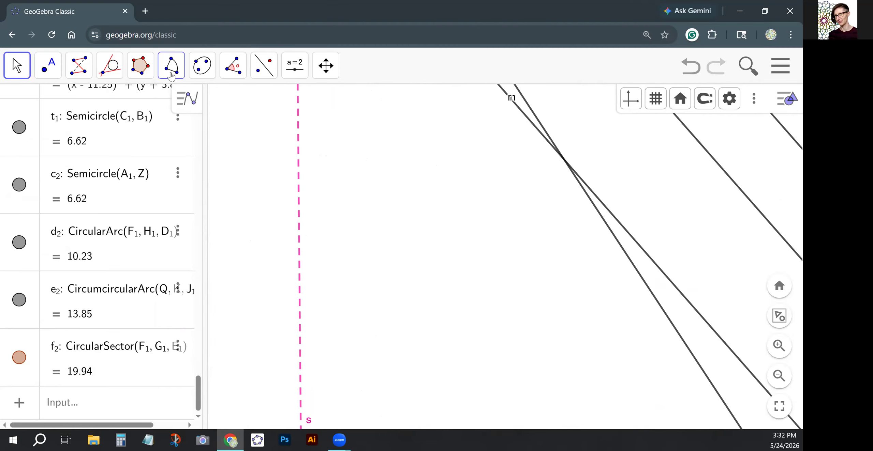
click(202, 65)
click(221, 133)
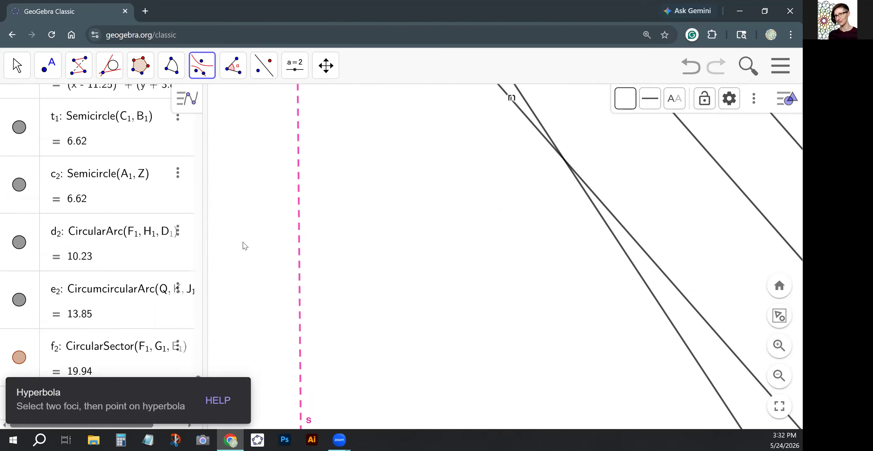
click(390, 235)
click(503, 237)
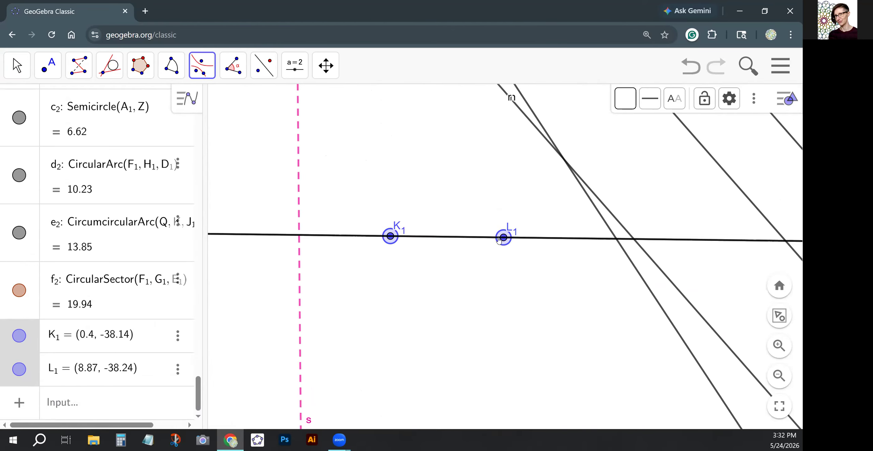
click(478, 236)
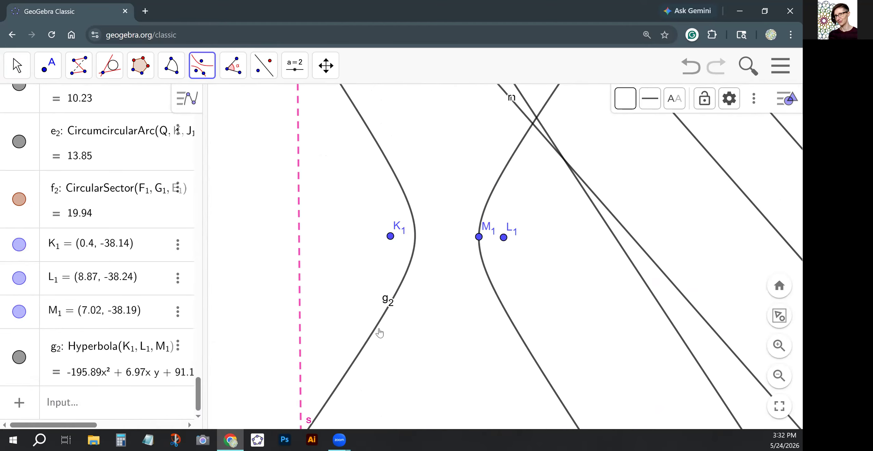
Construct a parabola with point L₁ as its focus and line r as its directrix
click(211, 71)
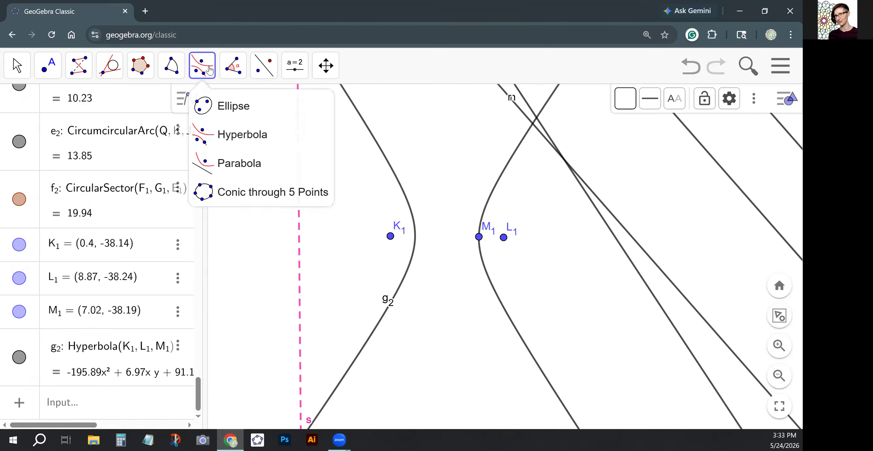
click(237, 167)
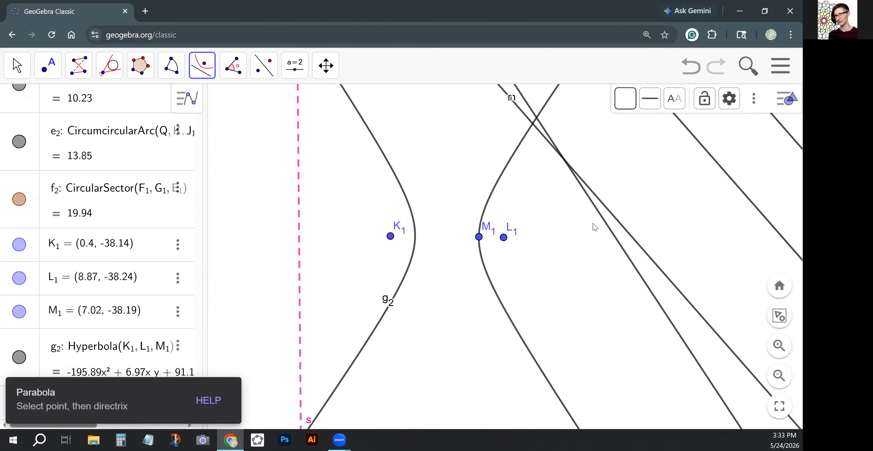
click(503, 238)
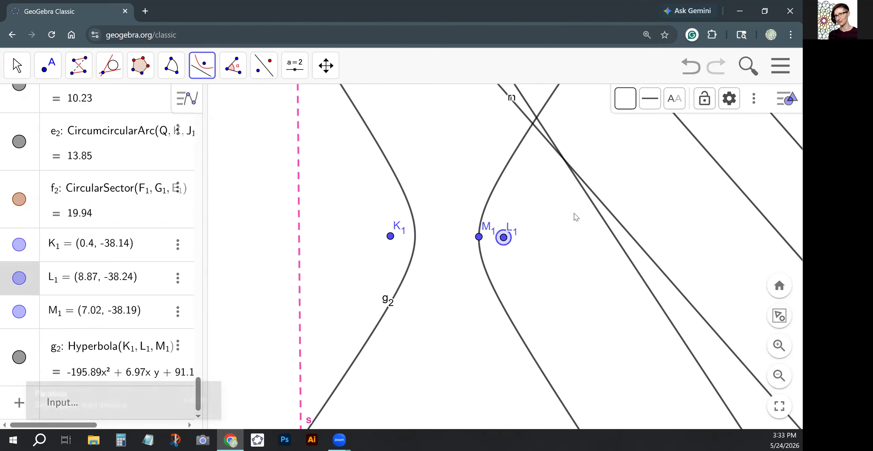
click(595, 213)
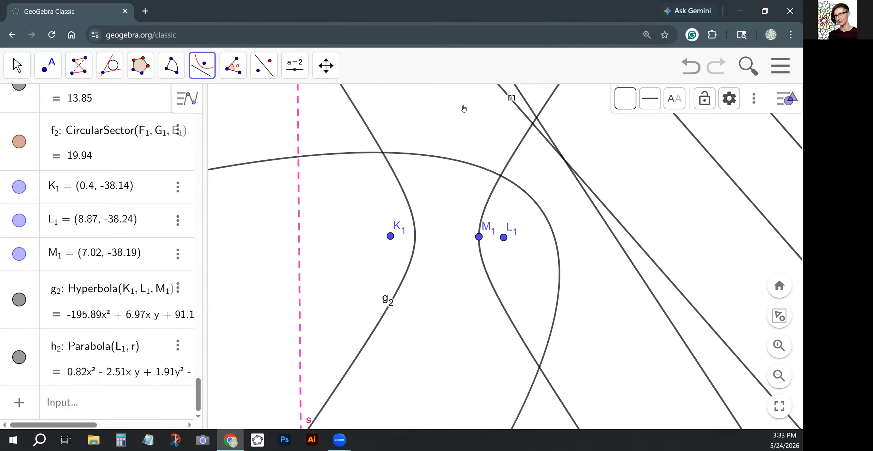
Construct a conic through the five existing points W, V, U, I₁ and O
click(204, 73)
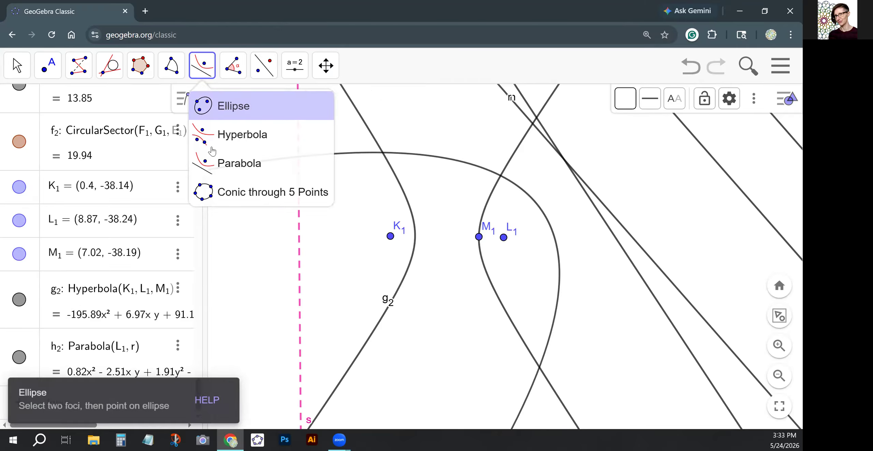
click(246, 193)
scroll(406, 200, down, 3)
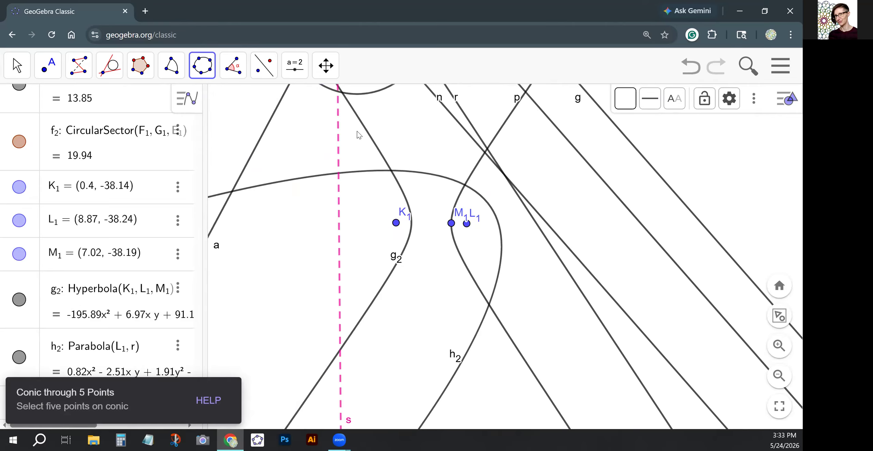
scroll(358, 133, down, 3)
scroll(372, 138, down, 3)
click(24, 70)
drag(344, 191, 390, 325)
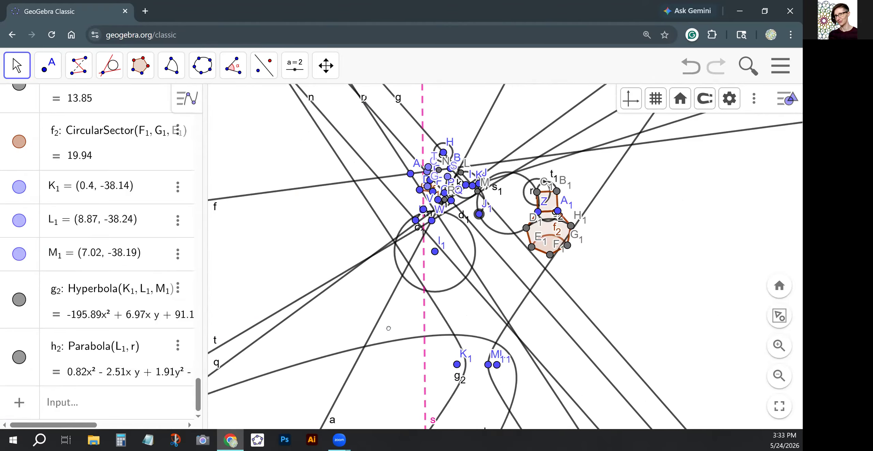
scroll(421, 212, up, 5)
scroll(418, 191, up, 5)
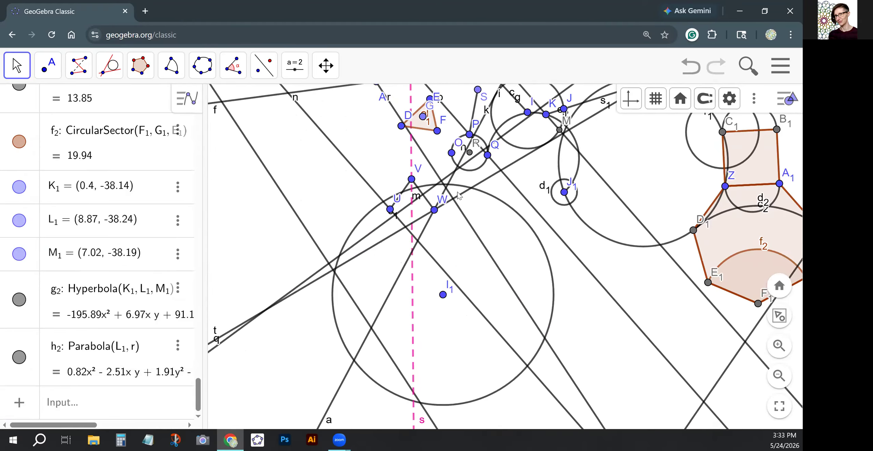
scroll(457, 197, up, 1)
scroll(411, 180, down, 3)
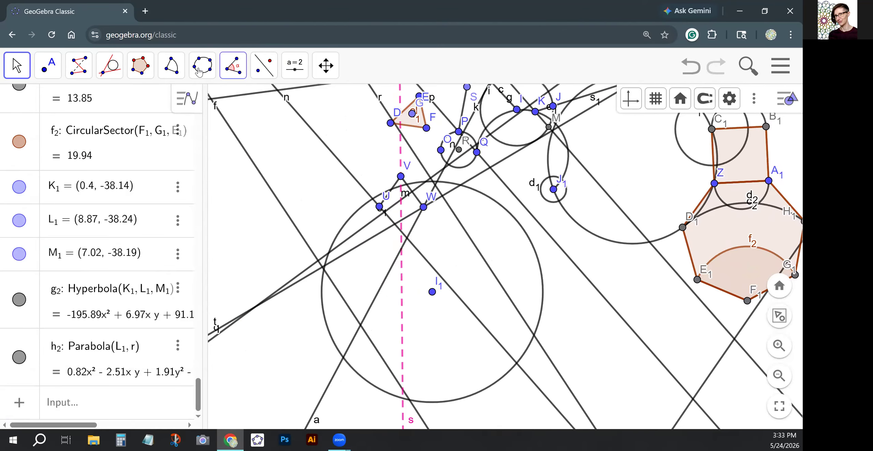
click(233, 65)
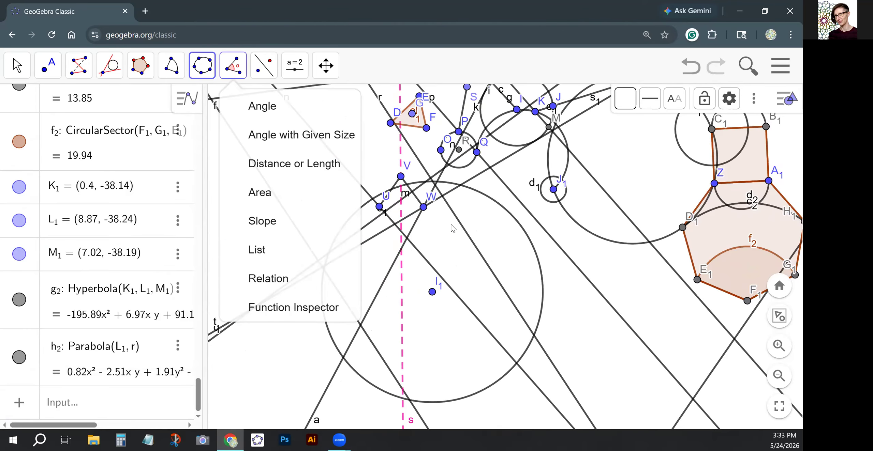
click(423, 207)
click(423, 207)
click(401, 177)
click(379, 206)
click(432, 292)
click(441, 150)
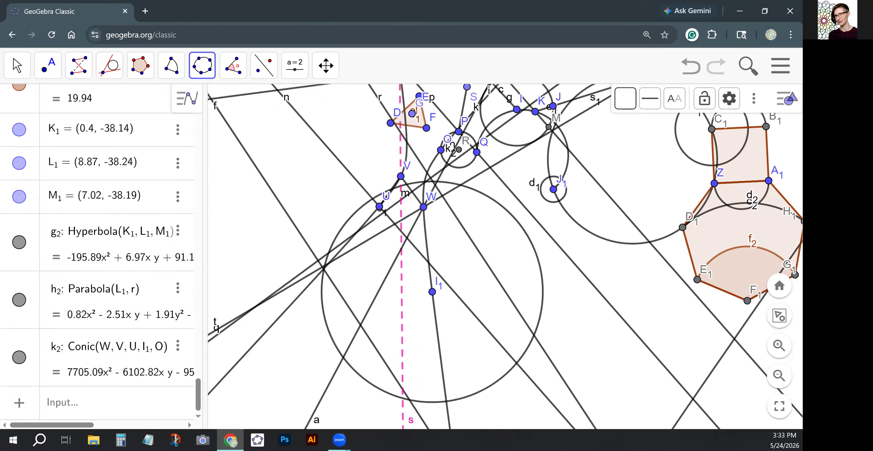
Colour the conic through W, V, U, I₁ and O purple
click(12, 68)
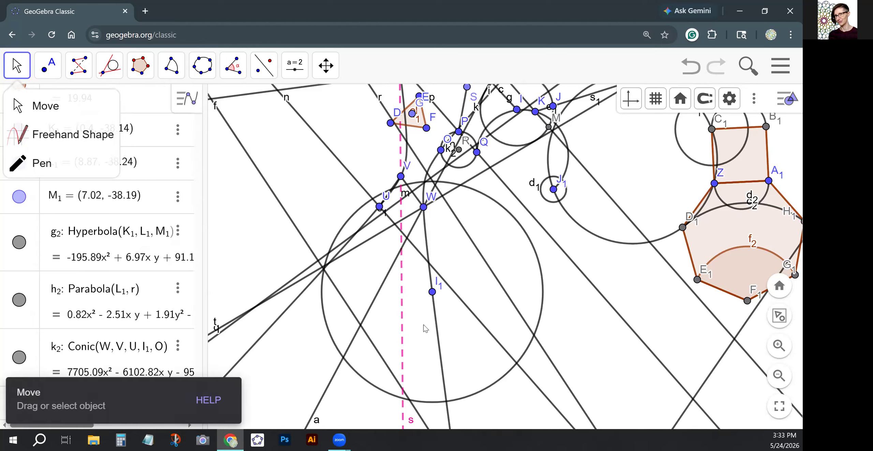
click(437, 337)
click(624, 98)
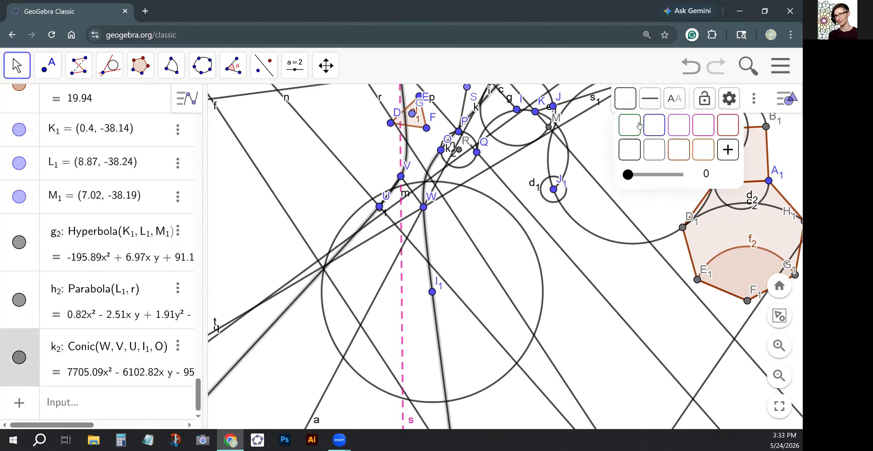
click(649, 108)
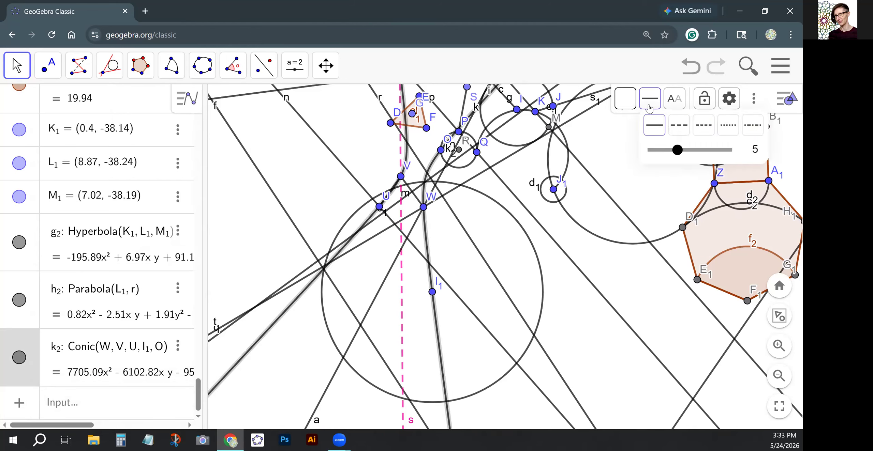
click(625, 98)
click(678, 129)
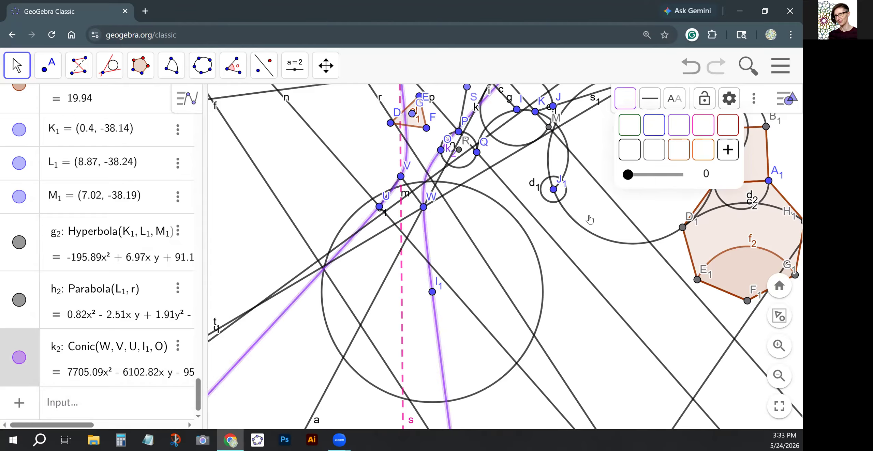
click(454, 264)
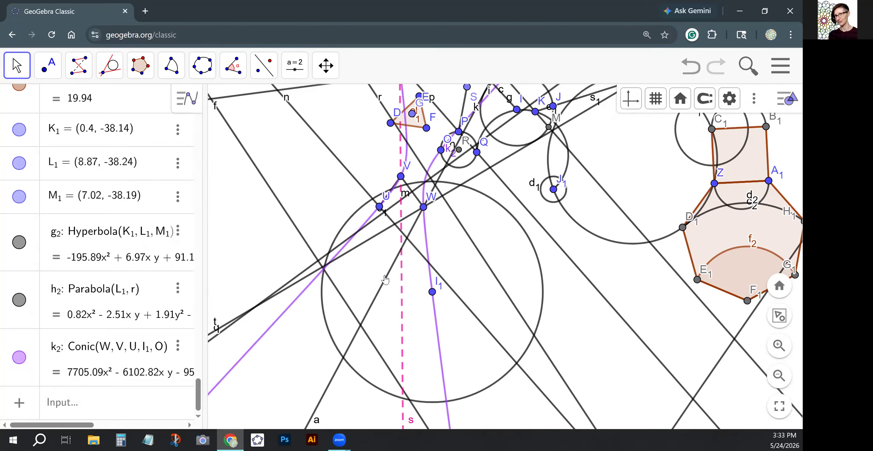
click(211, 78)
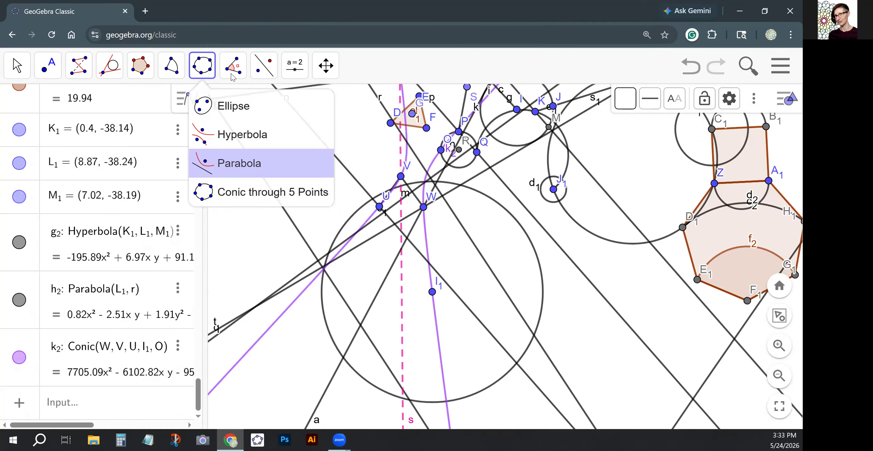
mouse_move(237, 69)
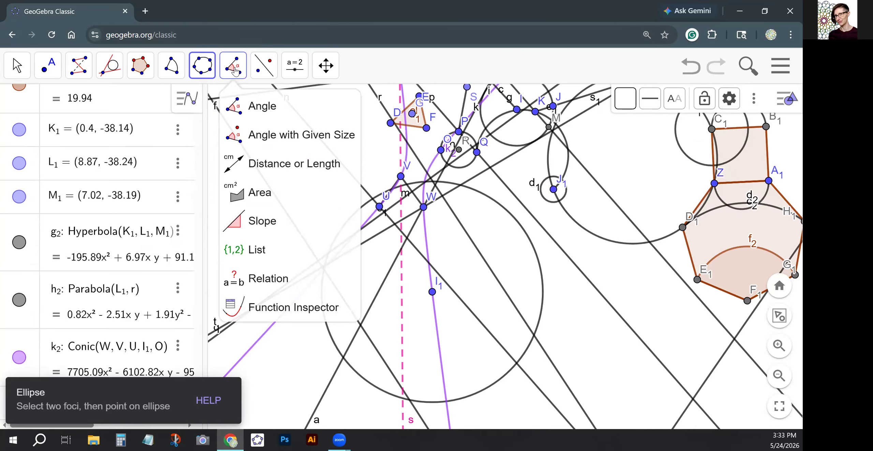
click(263, 137)
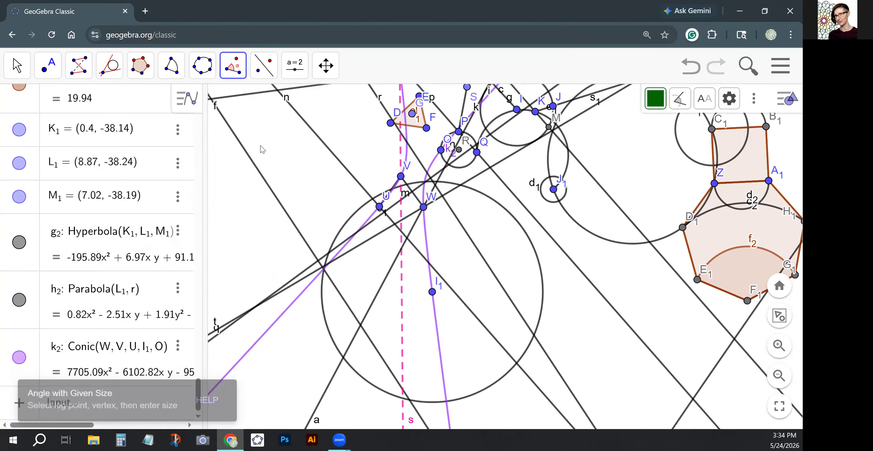
click(239, 72)
click(271, 103)
scroll(490, 331, down, 5)
key(Escape)
Place three free points in an empty area below the curves, at about (21.67, -79.9), (12.48, -89.36) and (26.83, -91.38)
scroll(468, 334, up, 10)
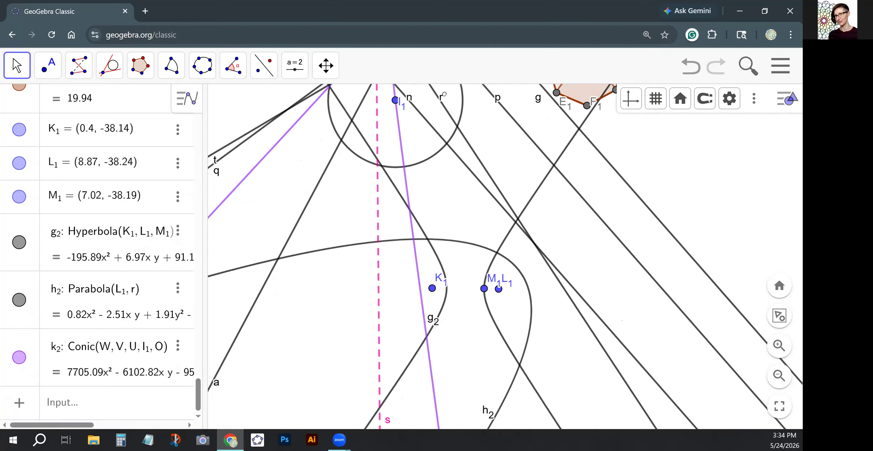
scroll(406, 150, up, 5)
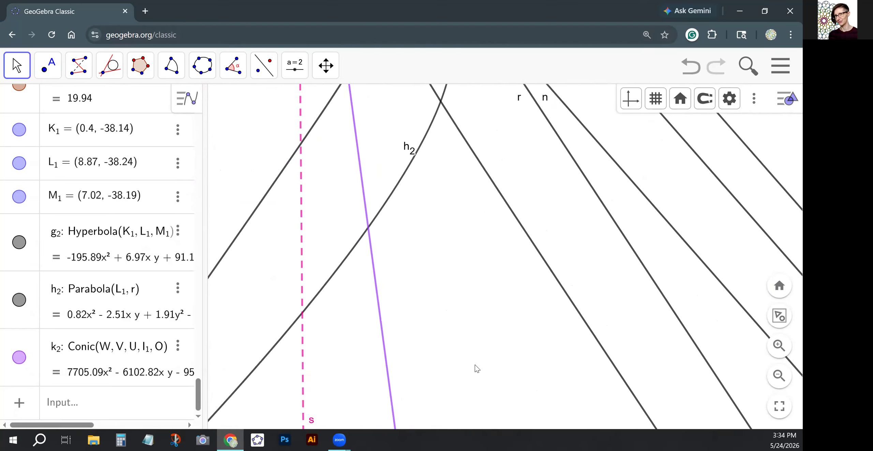
click(59, 75)
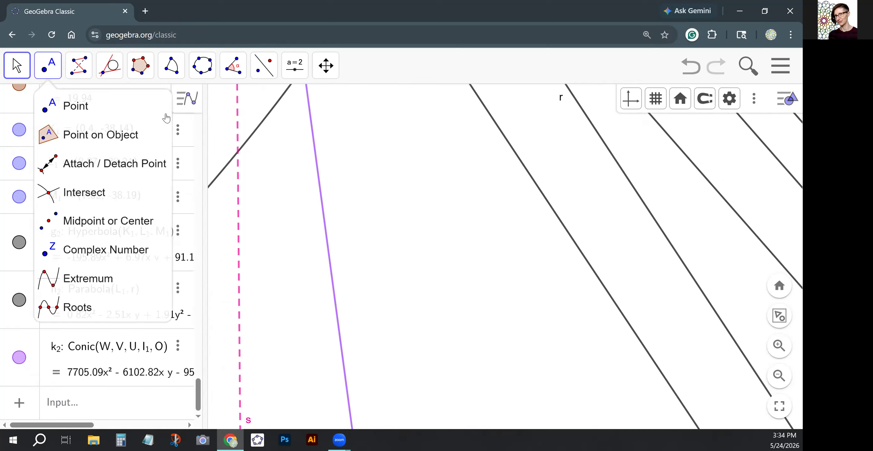
click(455, 191)
click(383, 264)
click(495, 280)
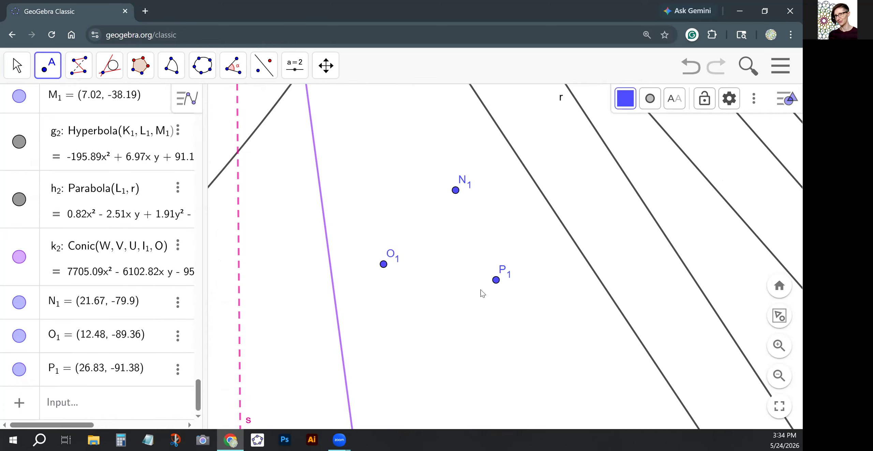
Construct the angle with vertex O₁, choosing the points in the order N₁, O₁, P₁
click(233, 65)
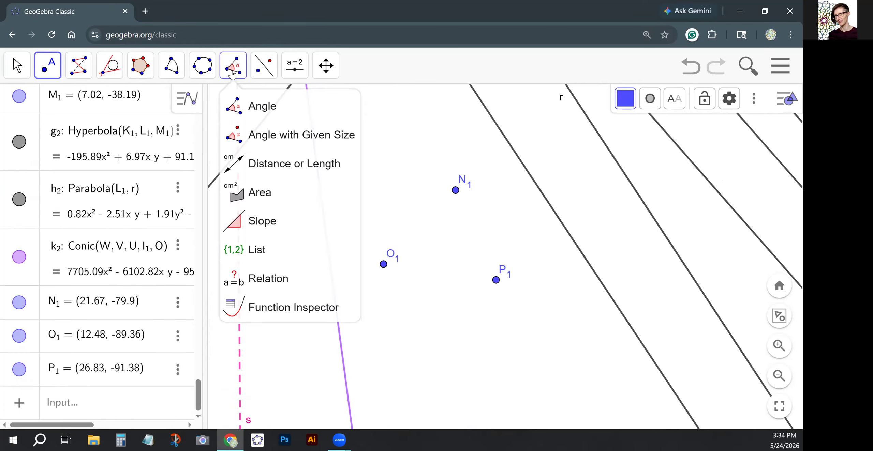
click(262, 110)
click(455, 190)
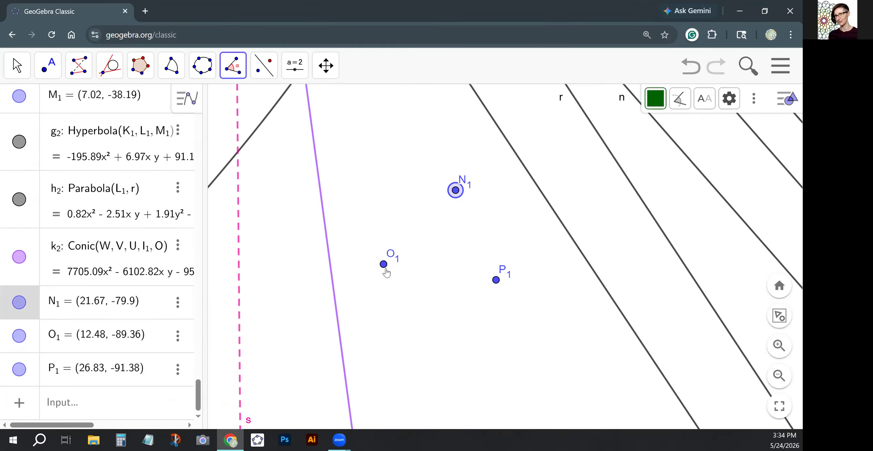
click(384, 264)
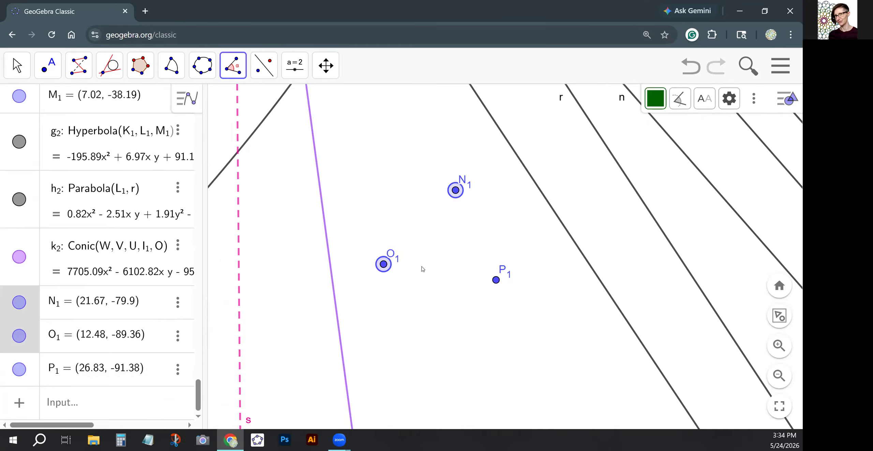
click(496, 280)
Delete the angle marked at vertex O₁
click(16, 65)
click(380, 287)
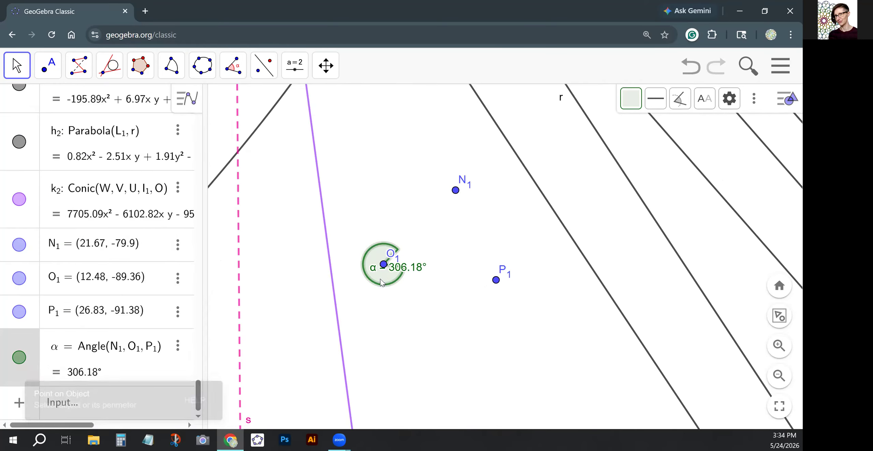
key(Delete)
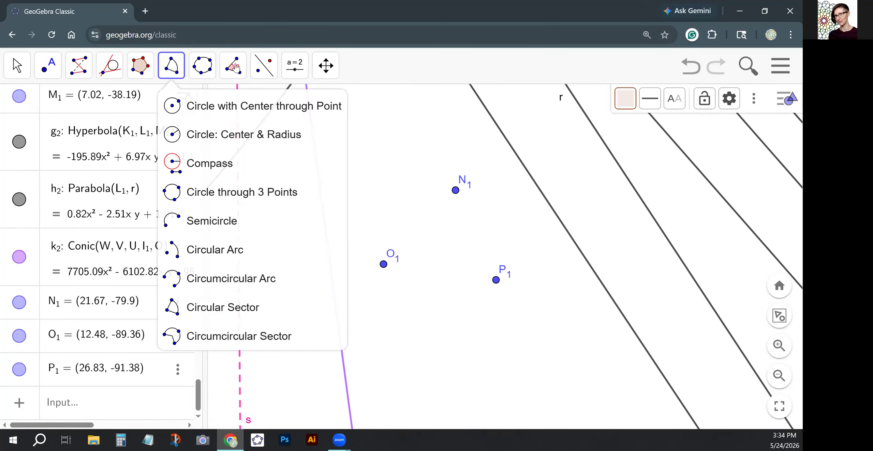
Construct the angle at vertex O₁ with the points in the order P₁, O₁, N₁
click(233, 65)
click(496, 279)
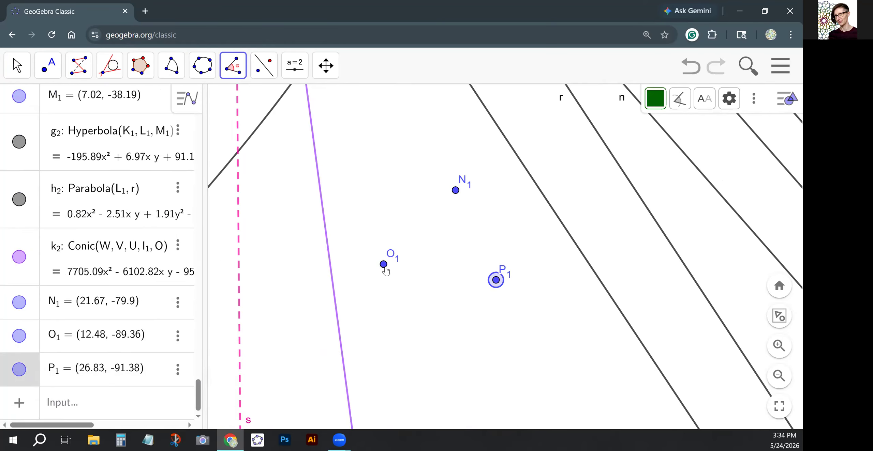
click(383, 265)
click(456, 190)
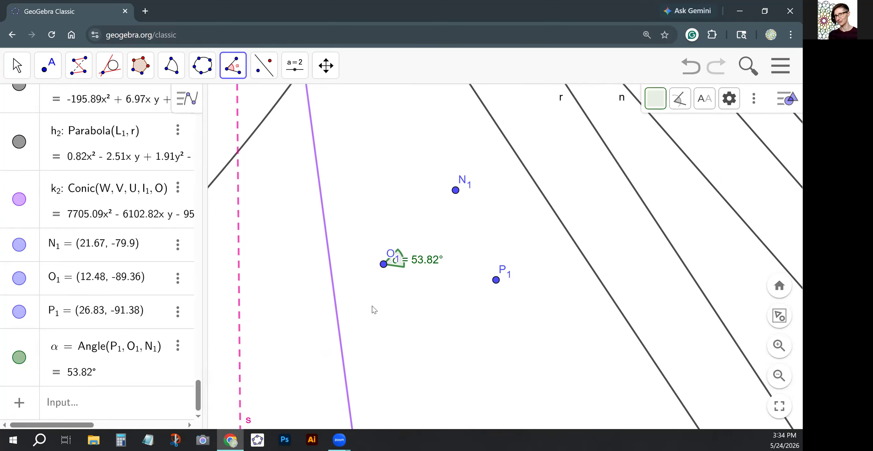
click(17, 63)
click(48, 65)
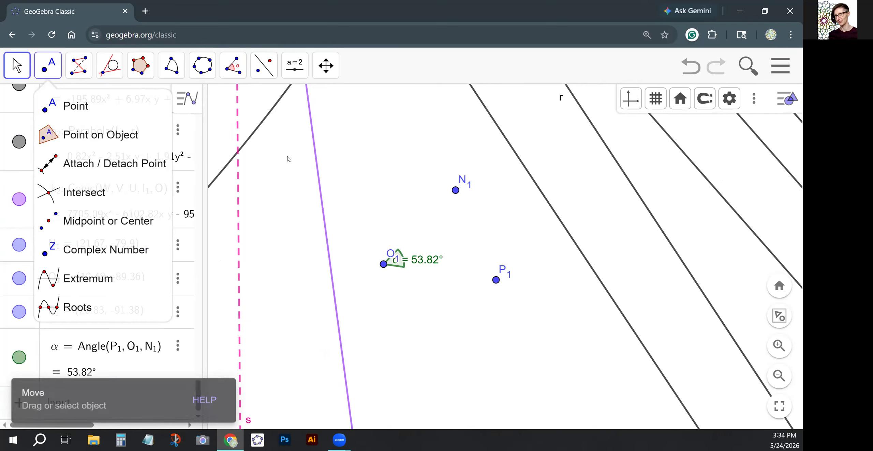
click(399, 269)
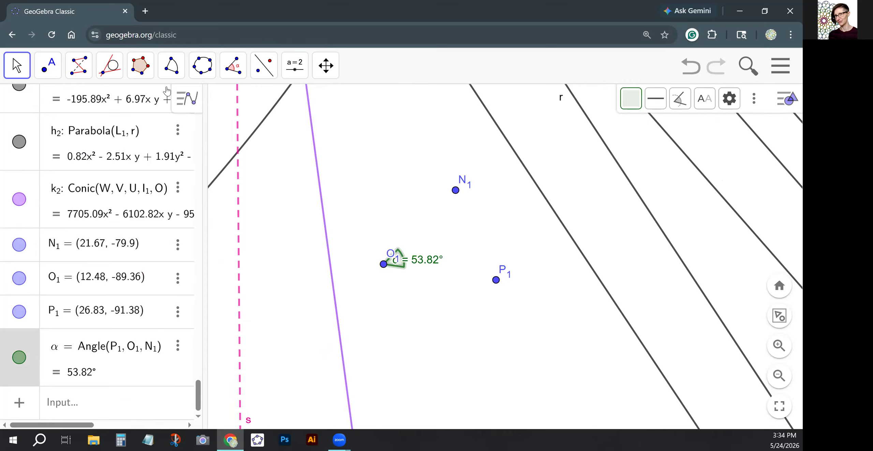
Construct a counterclockwise angle of given size α with leg point P₁ and vertex N₁
click(233, 66)
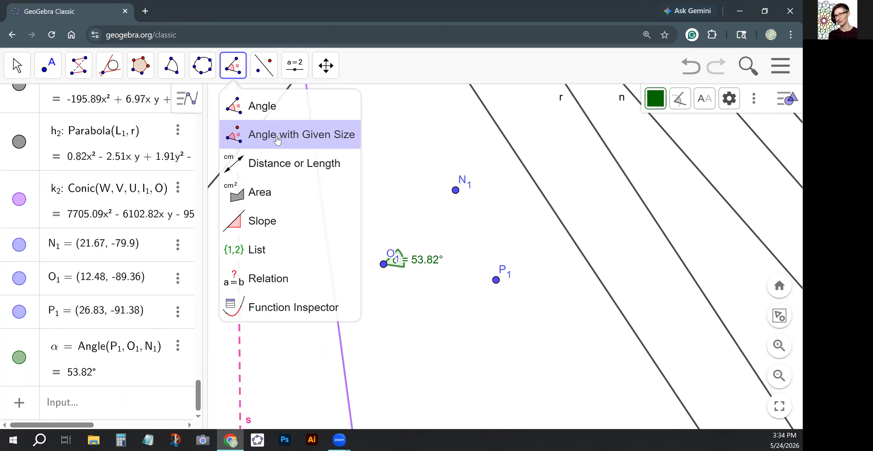
click(277, 136)
click(496, 281)
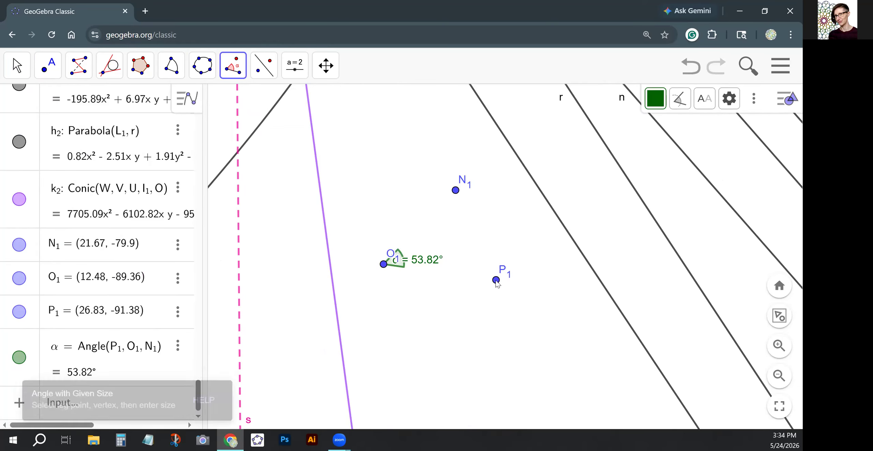
click(456, 191)
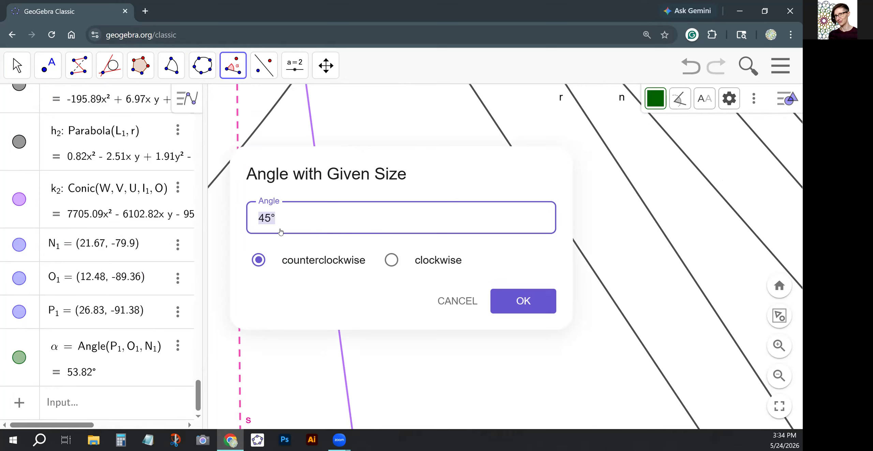
text(α)
click(527, 300)
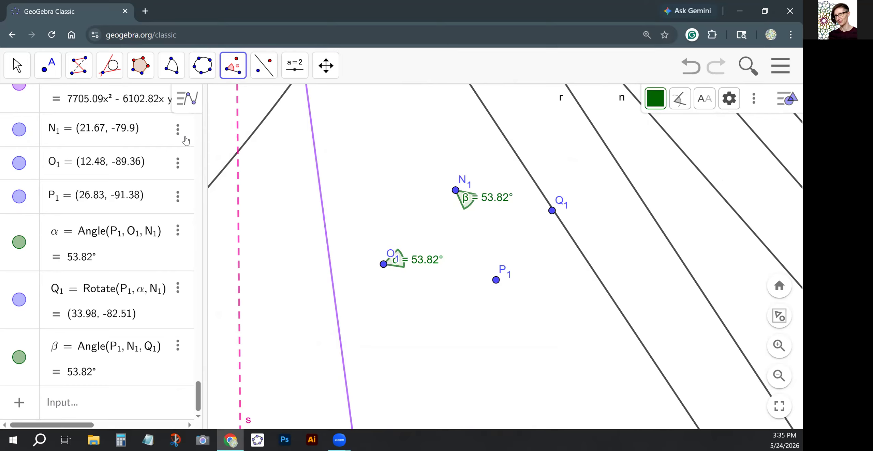
click(239, 70)
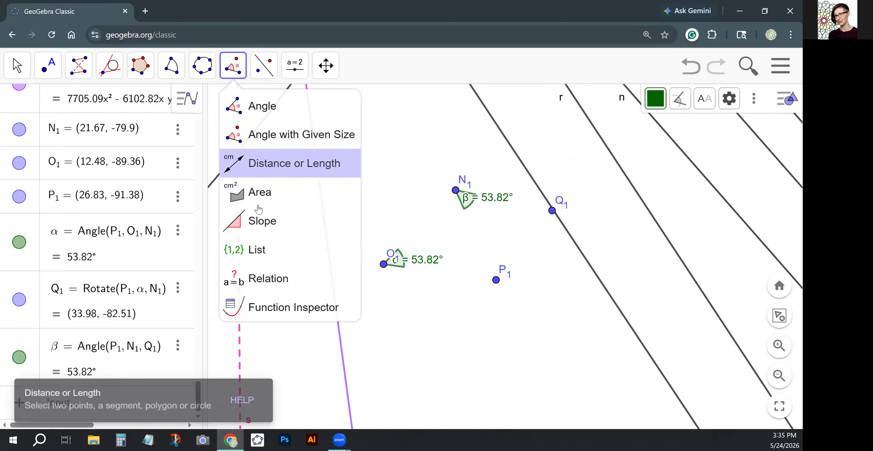
mouse_move(257, 73)
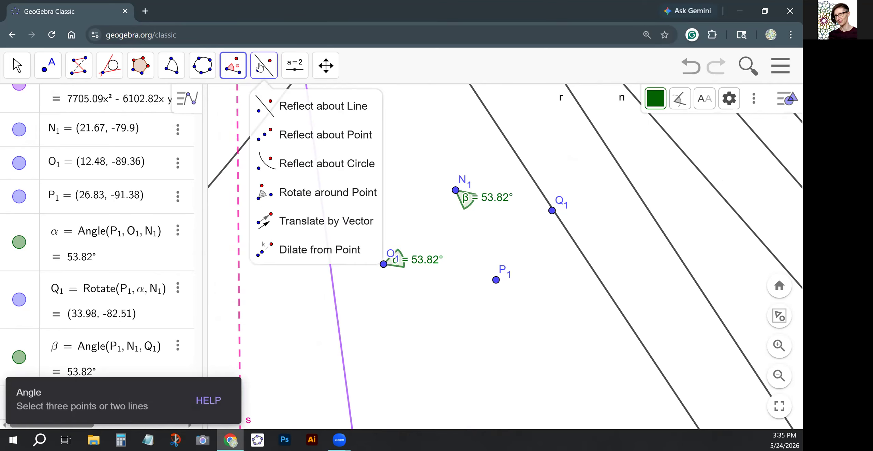
click(298, 138)
Draw a polygon above N₁ with new vertices at about (11.6, -72.78), (18.69, -76.38) and (20.71, -71.3), plus the existing point M₁
scroll(401, 151, down, 2)
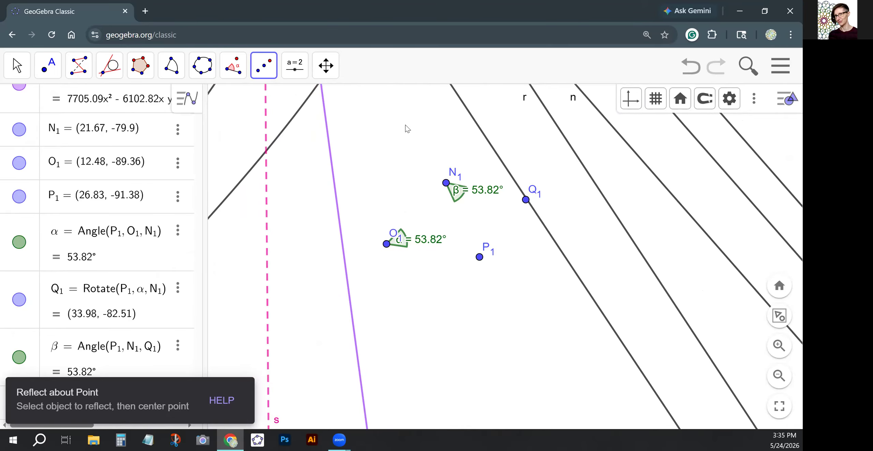
click(146, 72)
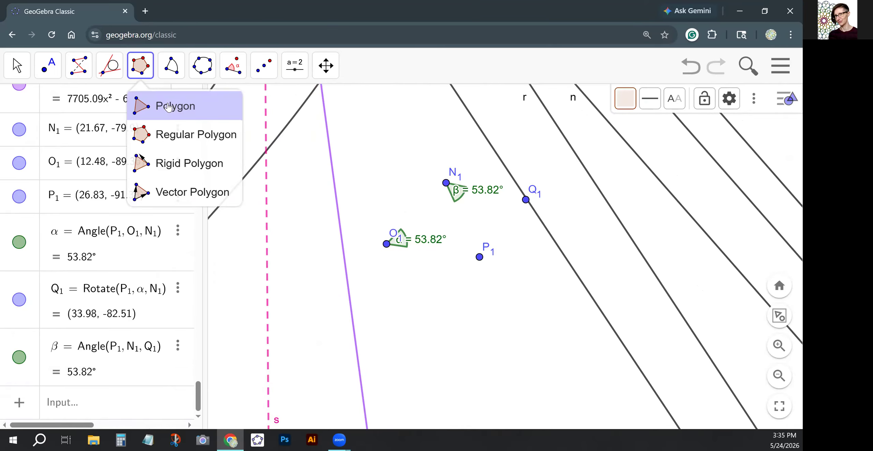
click(170, 103)
click(380, 136)
click(426, 160)
click(439, 127)
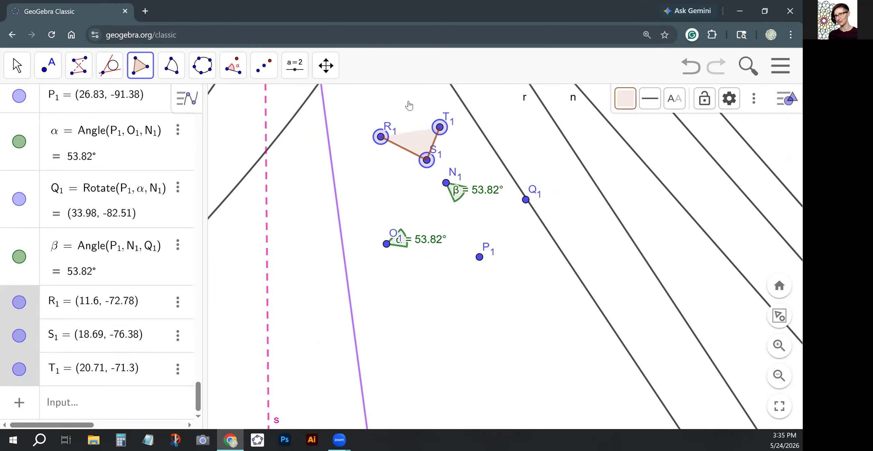
click(381, 136)
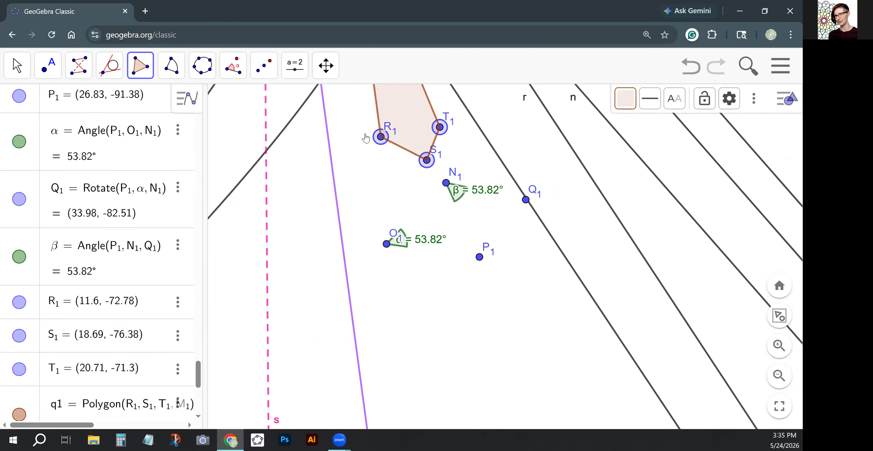
Reflect the polygon with vertices R₁, S₁, T₁ and M₁ about point N₁
click(257, 69)
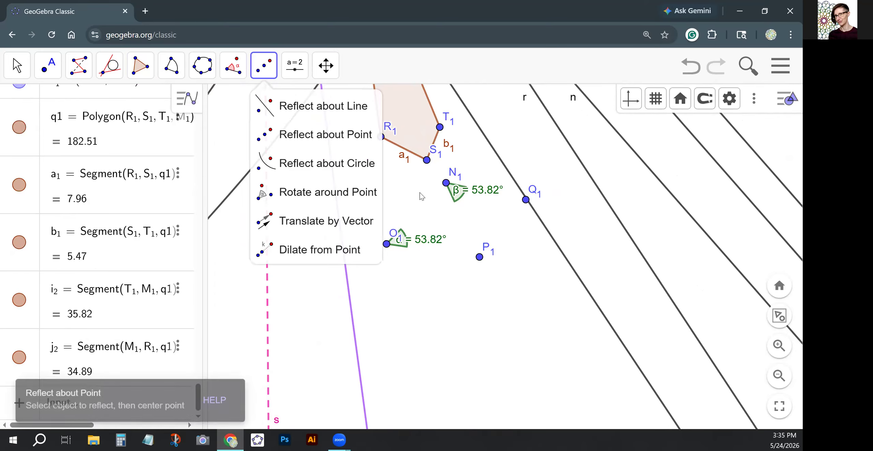
click(413, 126)
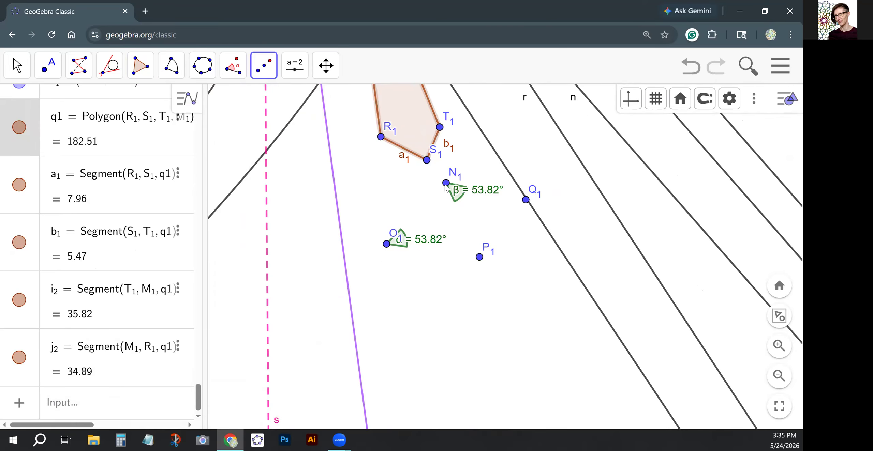
click(445, 184)
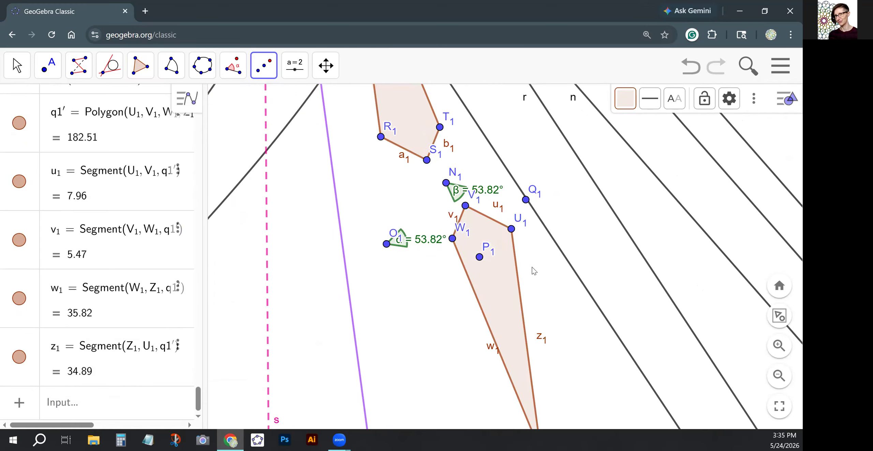
Reflect point U₁ and line r about point Q₁
click(516, 231)
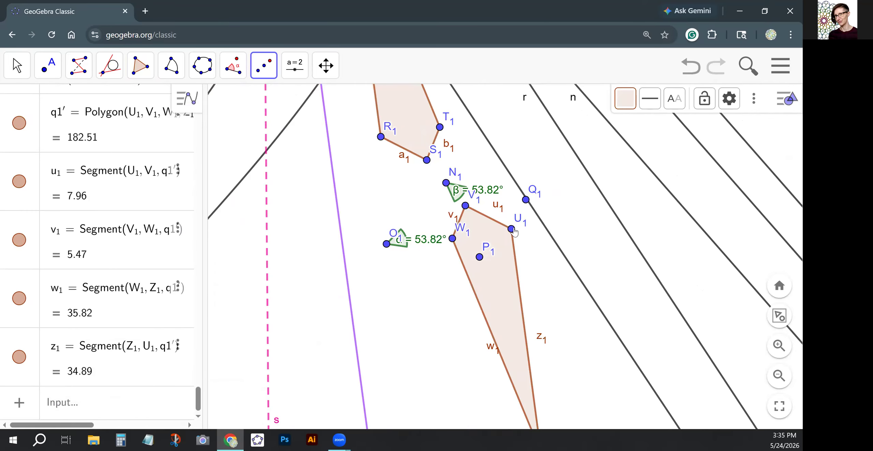
click(526, 202)
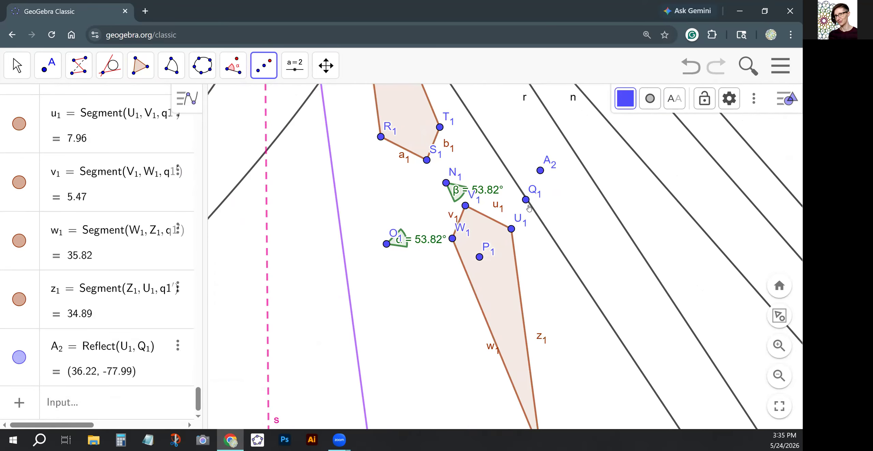
click(587, 171)
click(525, 201)
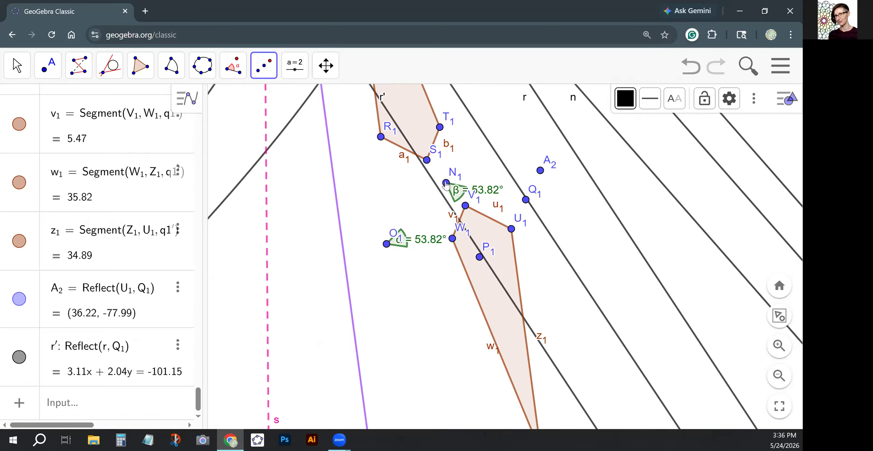
Draw a circle centred at about (17.95, -102.34) through a point at about (37.96, -97.89), overlapping the reflected polygon
click(272, 70)
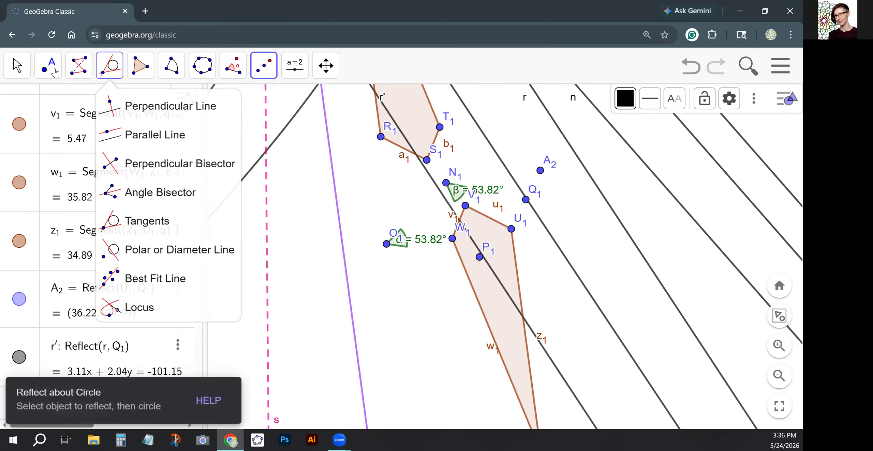
mouse_move(48, 70)
click(167, 69)
click(421, 328)
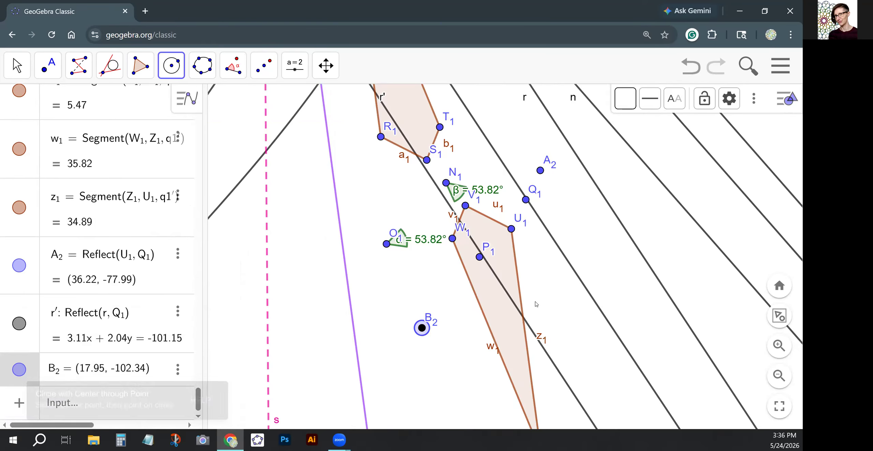
click(551, 299)
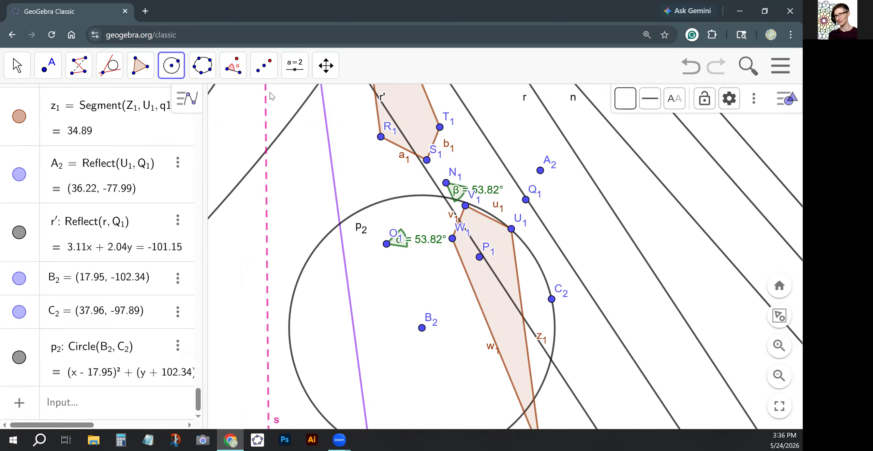
Reflect the polygon containing P₁ about the circle centred at B₂
click(266, 70)
click(294, 163)
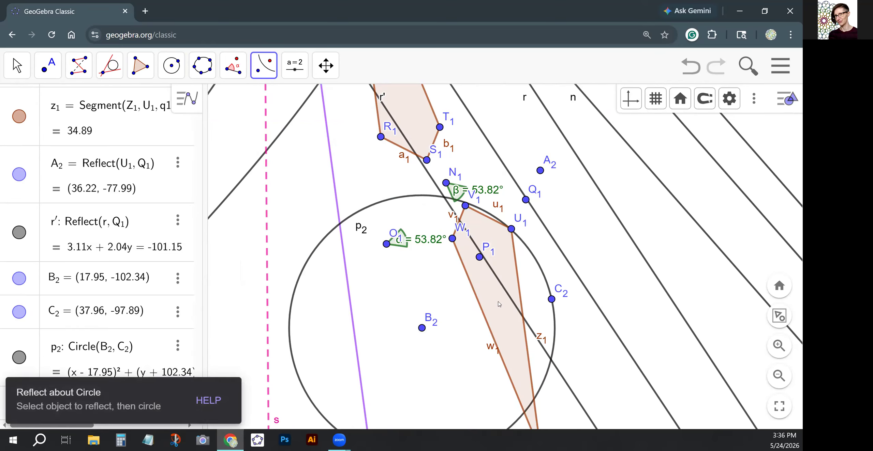
click(499, 304)
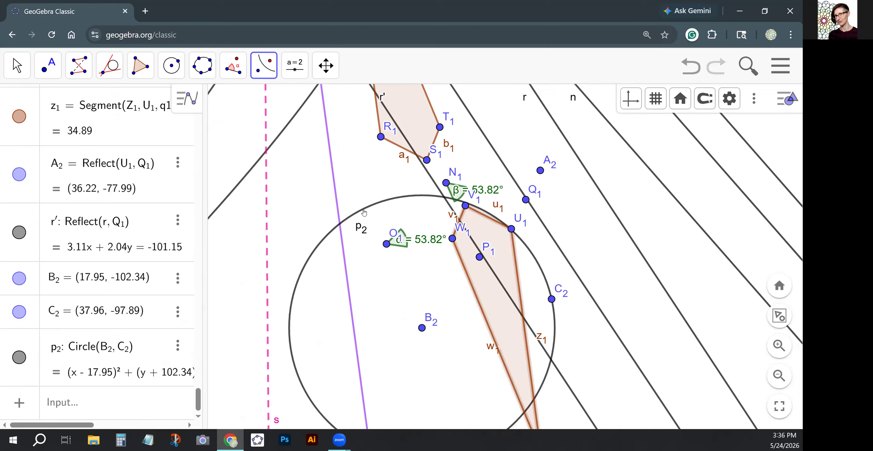
click(377, 206)
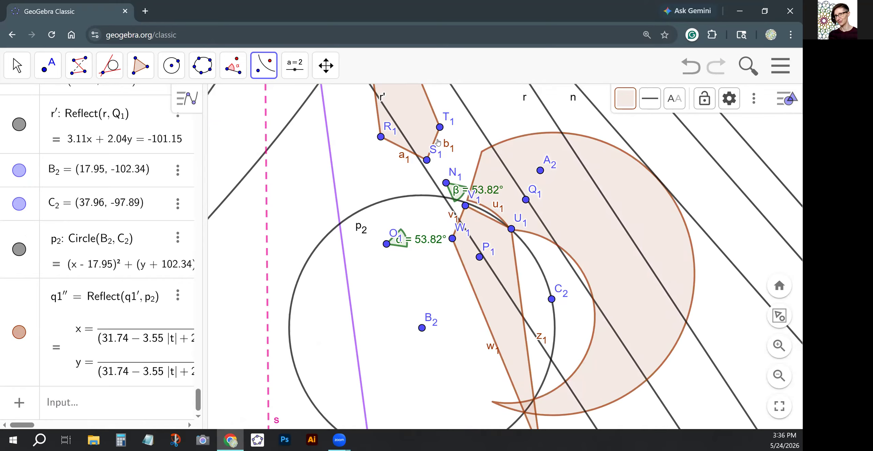
Rotate point C₂ around point B₂ by 45° counterclockwise
click(272, 70)
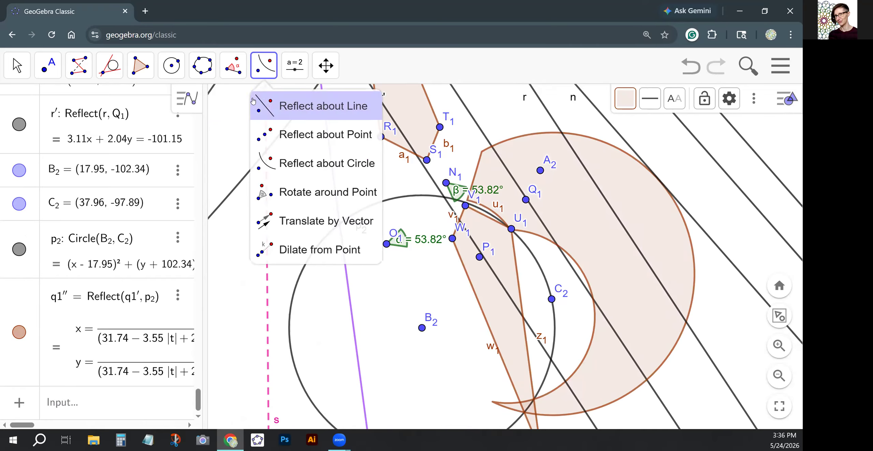
click(302, 202)
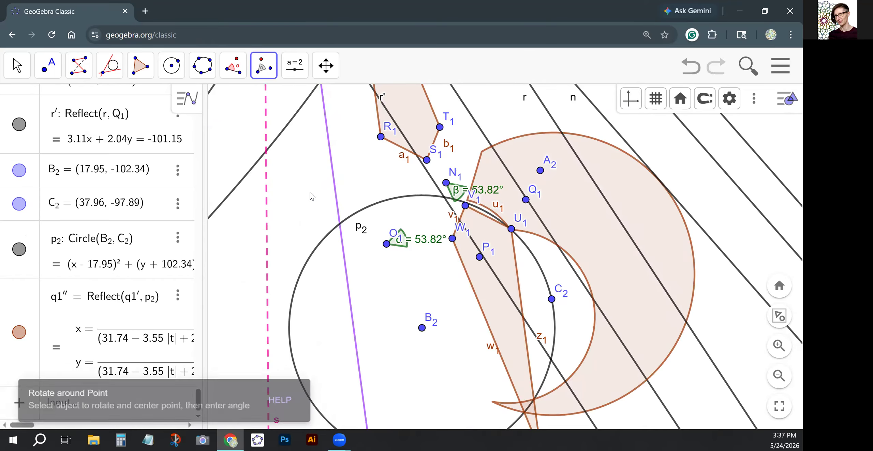
click(552, 300)
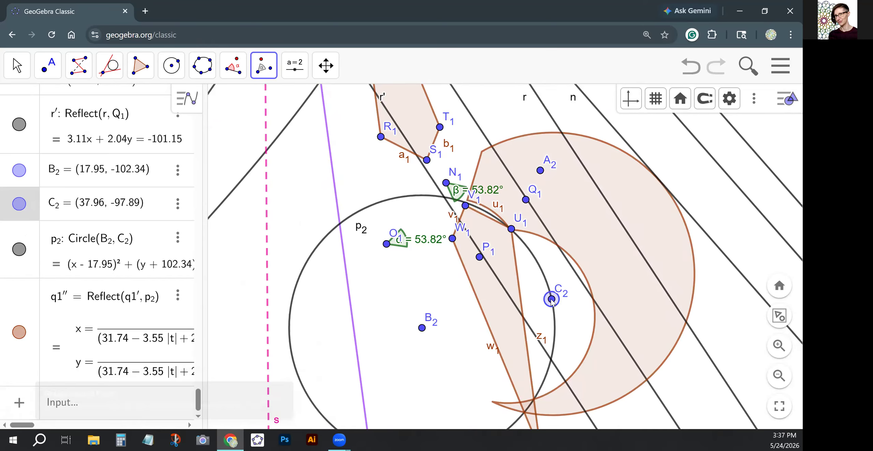
click(422, 329)
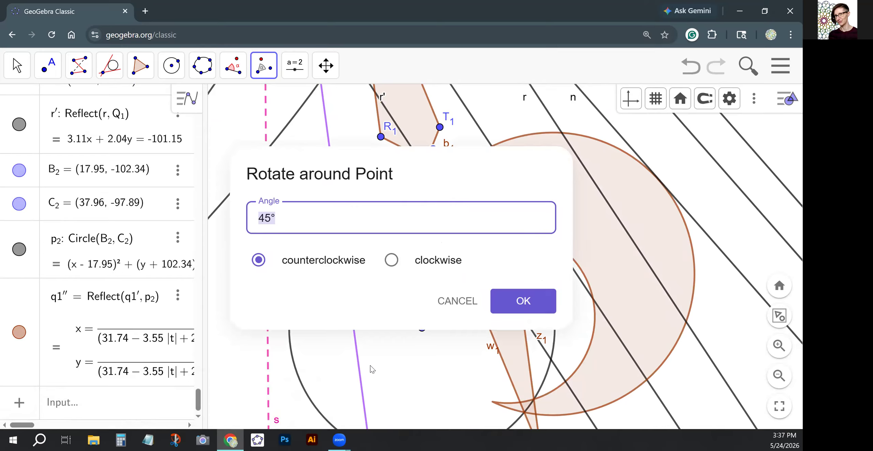
click(509, 307)
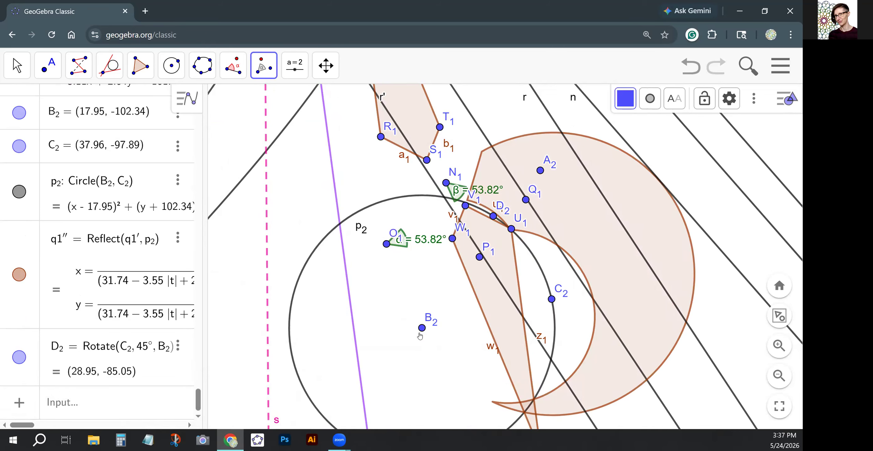
Place two free points in an empty area away from the shapes, at about (-49.01, -161.75) and (-34.78, -161.46)
scroll(430, 318, down, 3)
click(16, 65)
click(281, 355)
drag(345, 276, 487, 13)
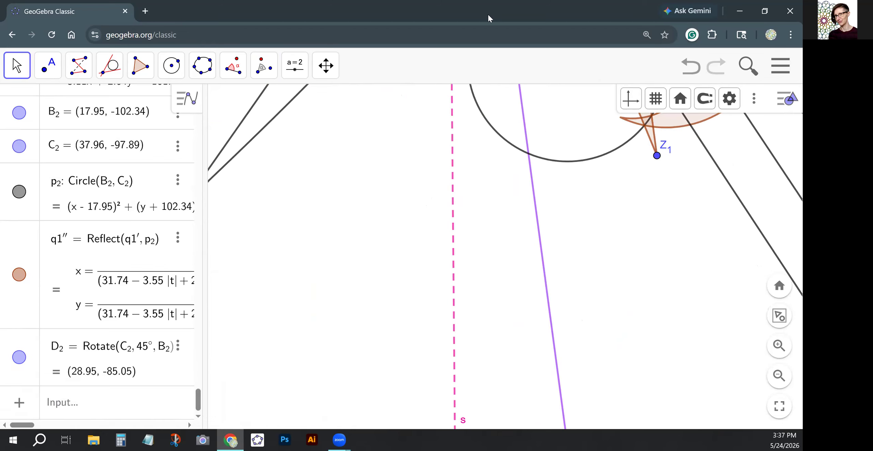
drag(335, 318, 459, 266)
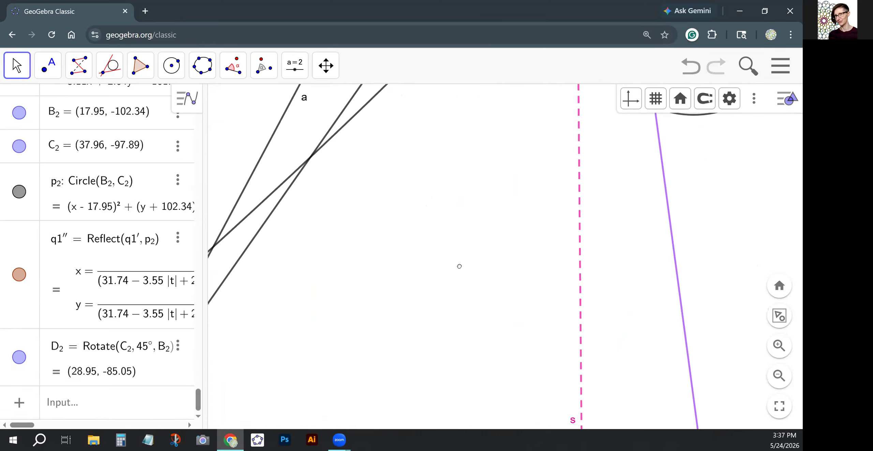
click(48, 65)
click(368, 304)
click(437, 303)
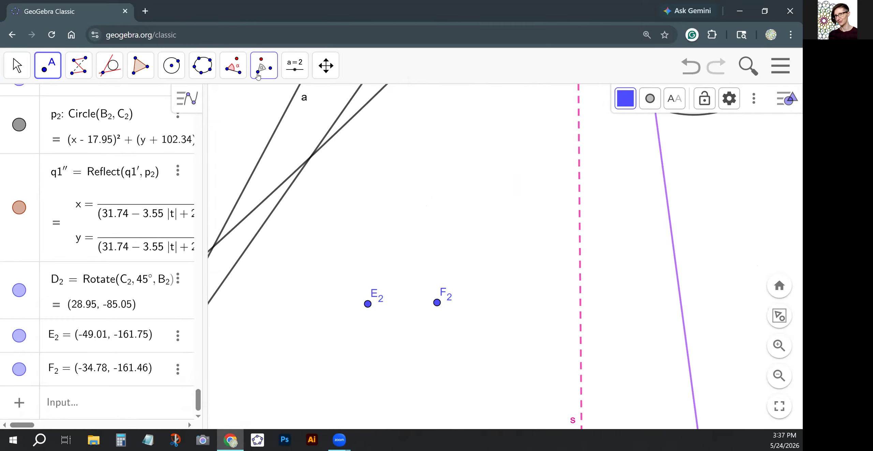
Rotate point F₂ around point E₂ by 45° counterclockwise
click(263, 66)
click(436, 303)
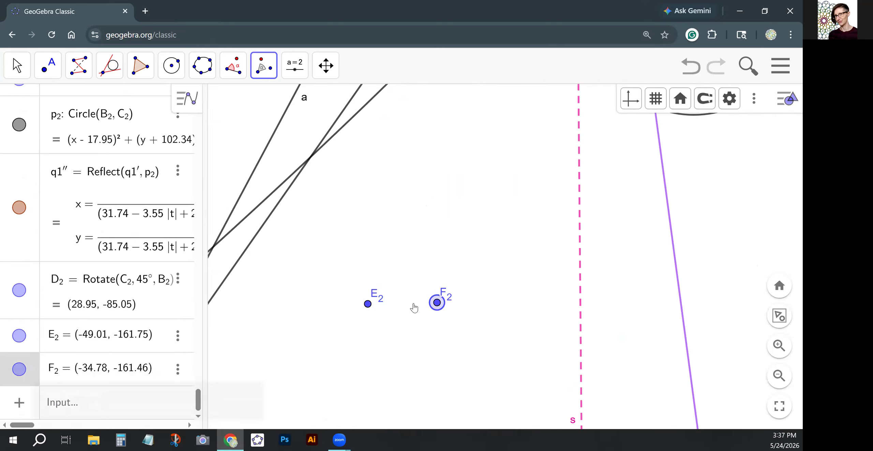
click(367, 304)
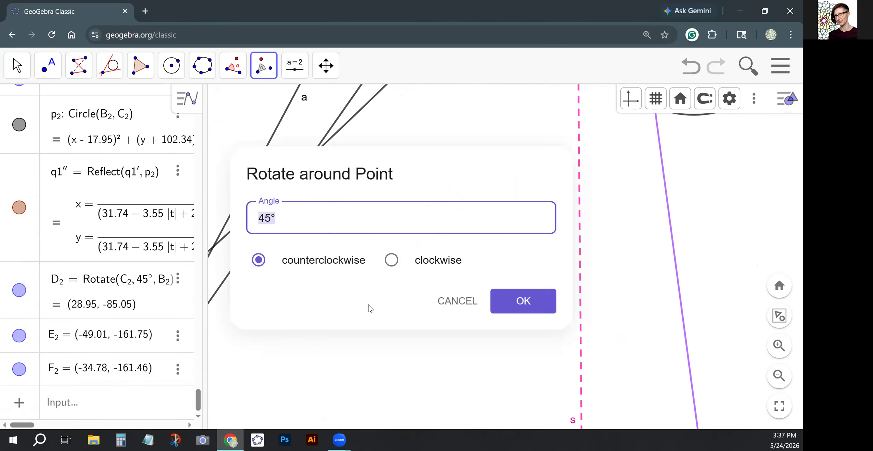
click(521, 300)
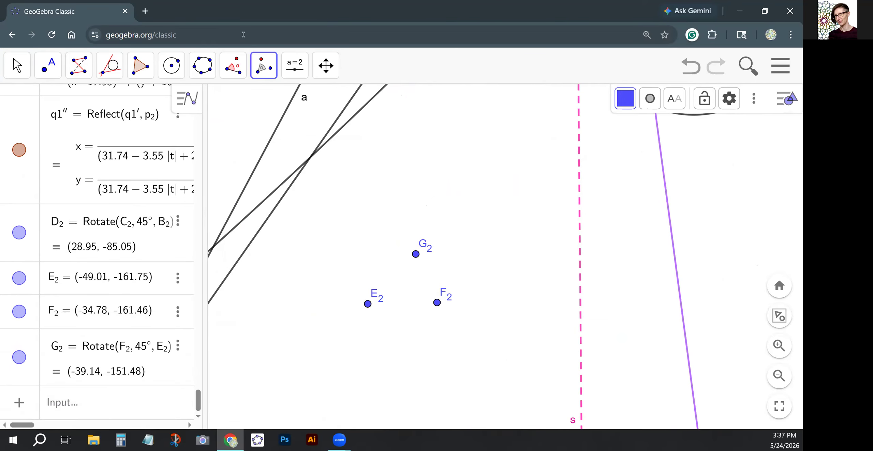
Create the angle F₂E₂G₂ with its vertex at point E₂
click(235, 70)
click(259, 105)
click(436, 303)
click(367, 304)
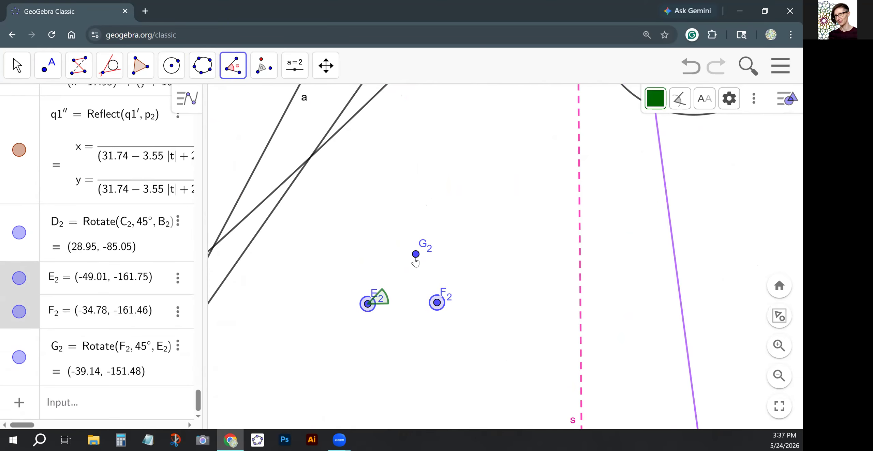
click(415, 254)
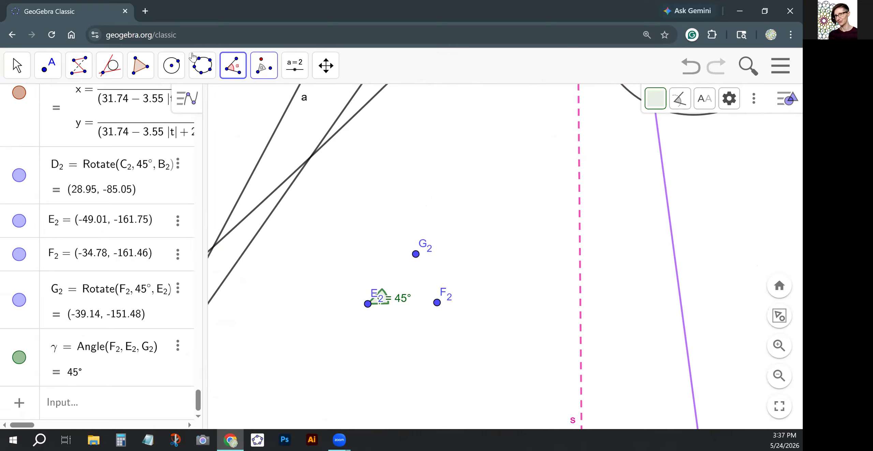
click(264, 66)
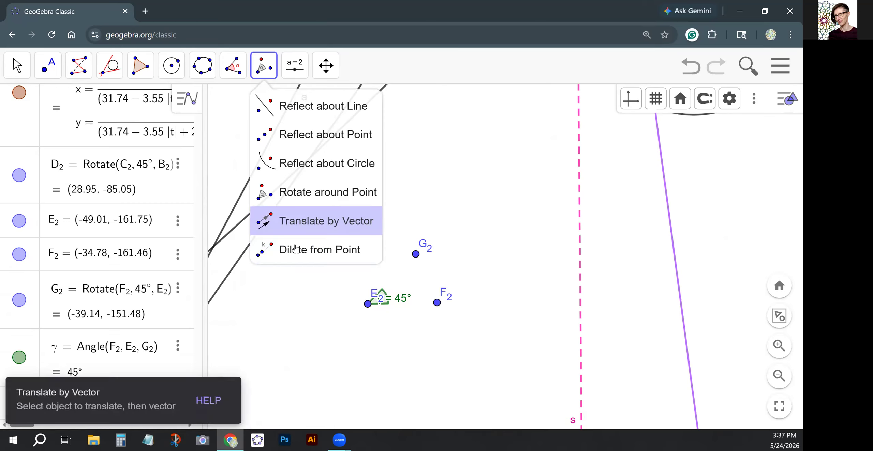
Add the text "this is my pattern!" in the empty area near point G₂
click(294, 74)
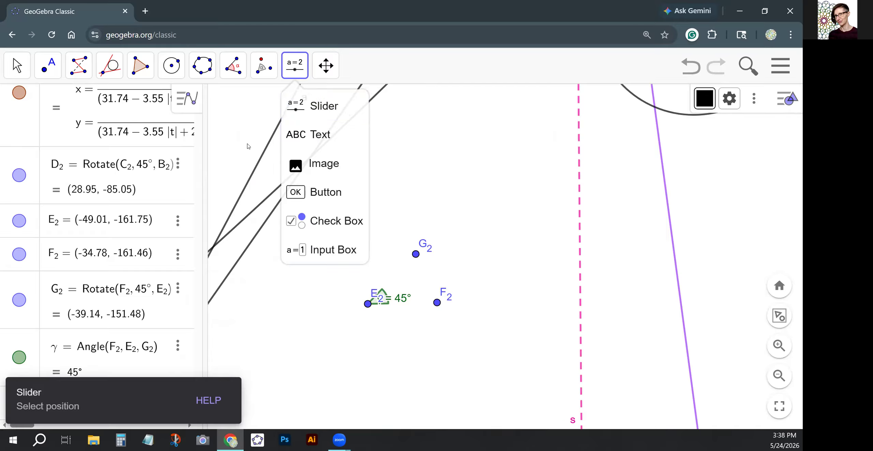
click(312, 136)
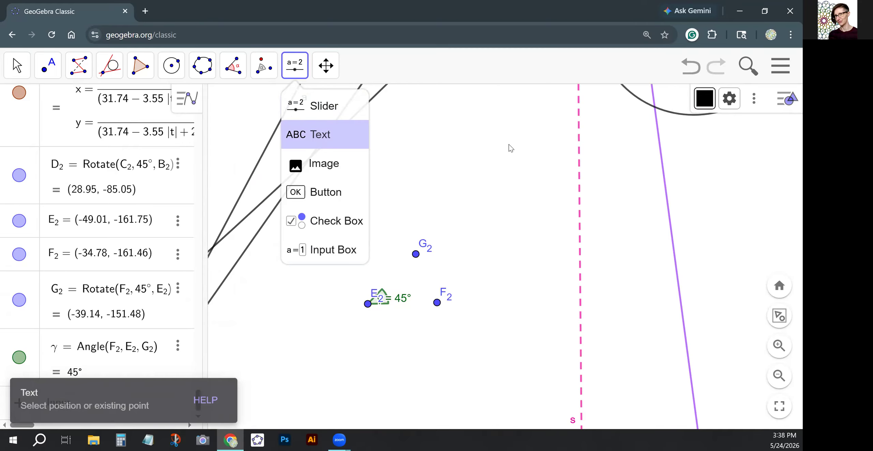
click(457, 173)
click(331, 167)
text(this is my )
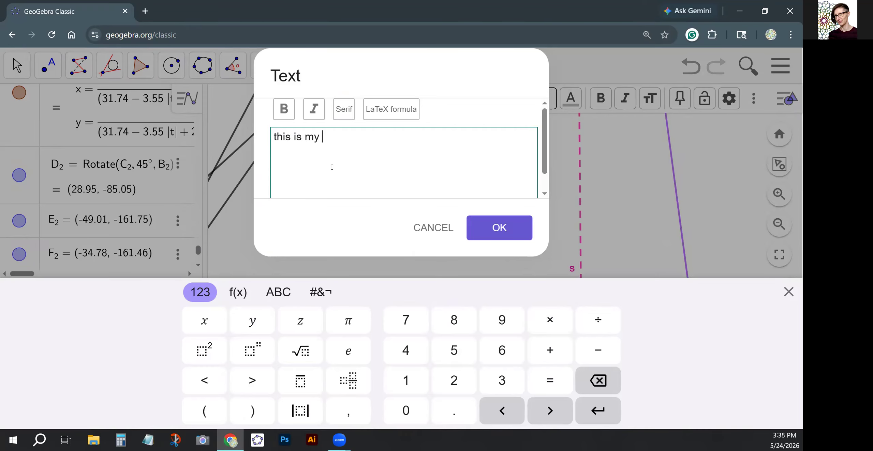
text(pattern!)
click(480, 233)
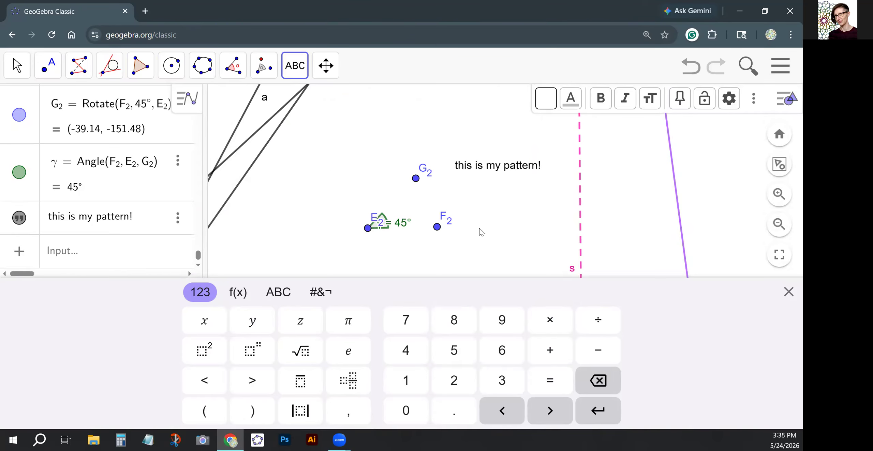
Move the text "this is my pattern!" to just above point G₂ and deselect it
click(15, 65)
drag(505, 242, 429, 188)
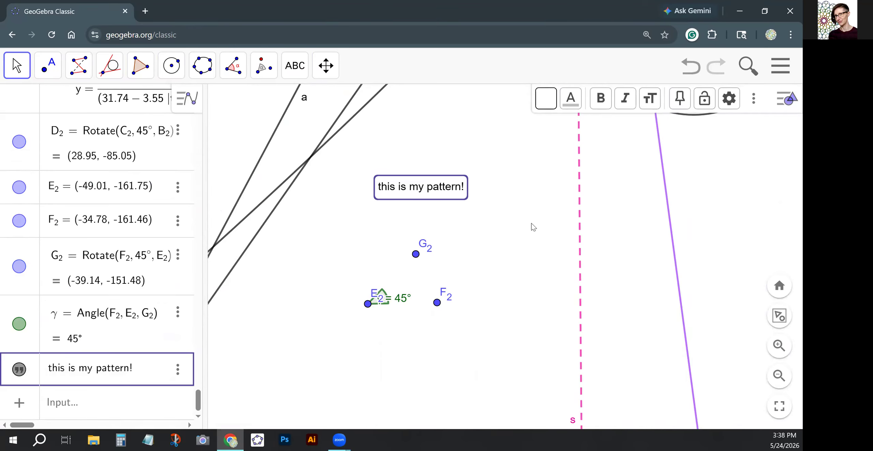
click(533, 227)
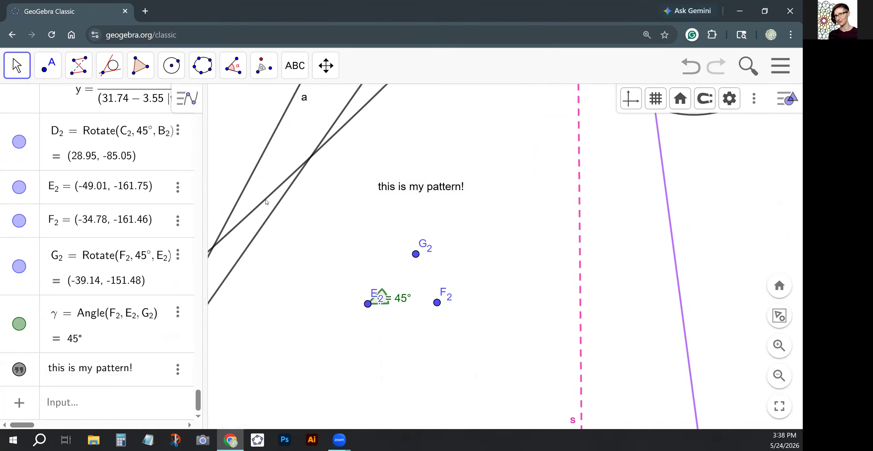
Insert the transparent Bou Inania pattern PNG from the Desktop and move it clear of points E₂, F₂ and G₂, onto dashed line s
click(300, 66)
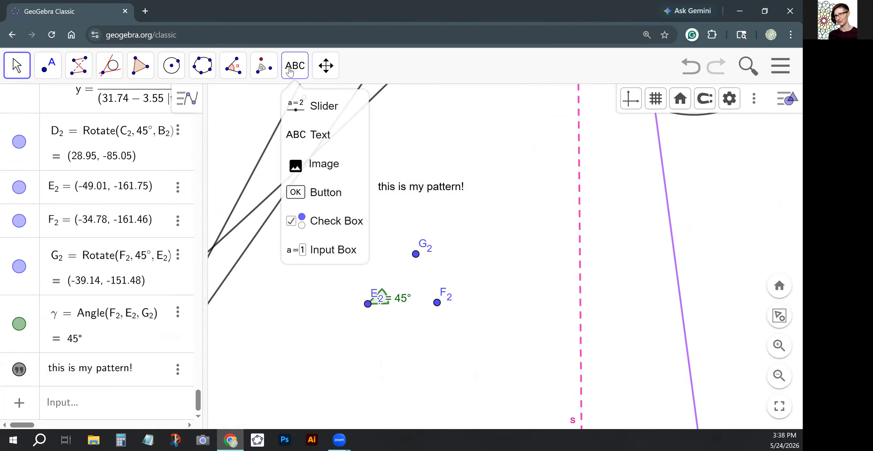
click(314, 171)
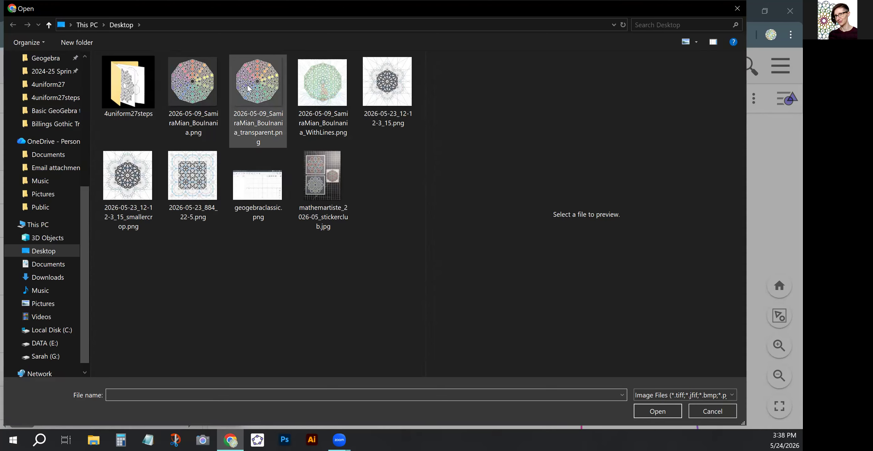
click(248, 87)
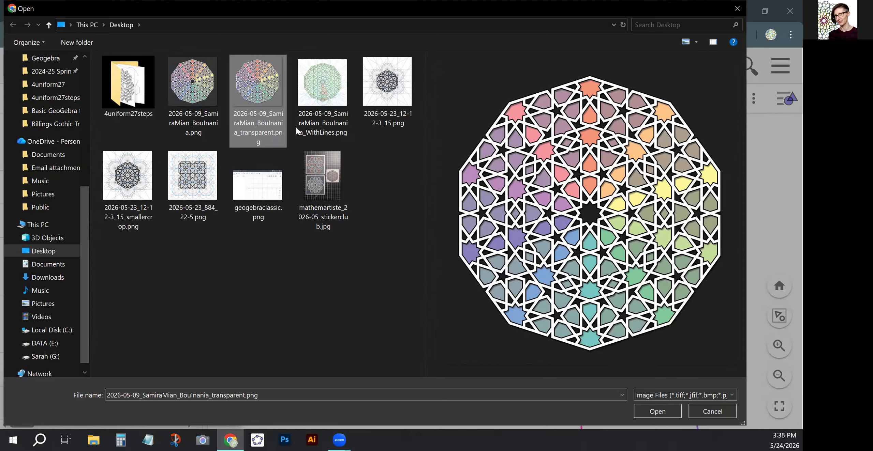
click(640, 410)
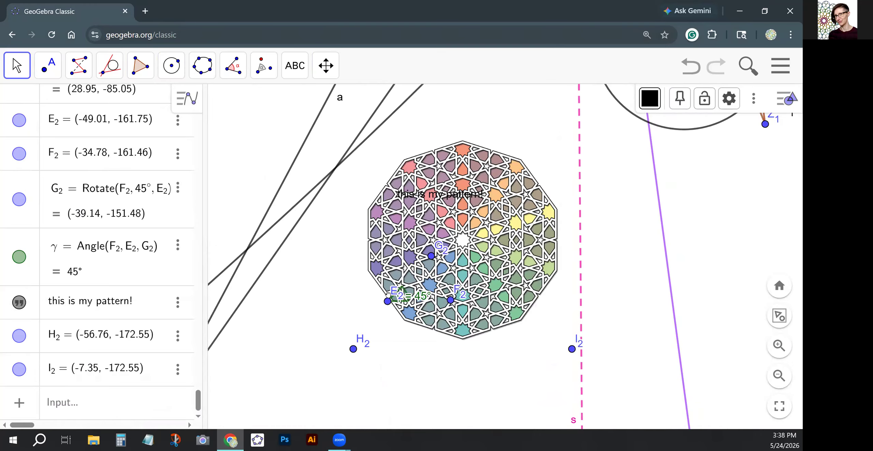
drag(470, 244, 620, 242)
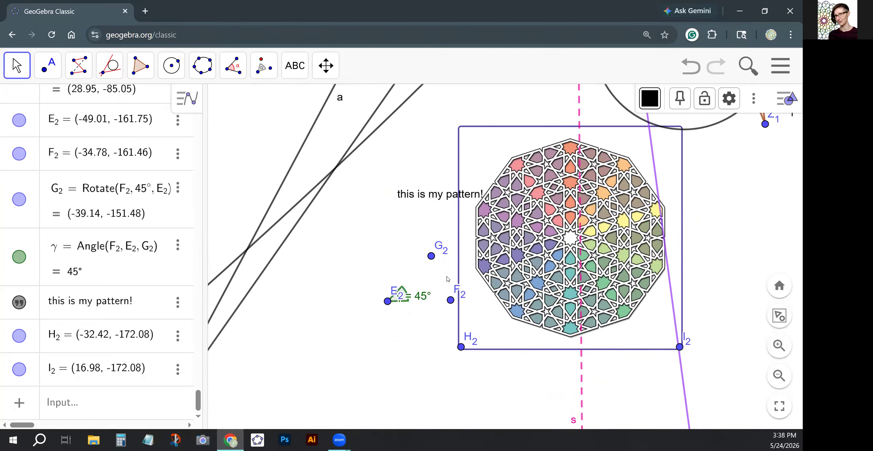
Toggle the visibility of point F₂ off and on twice
click(300, 70)
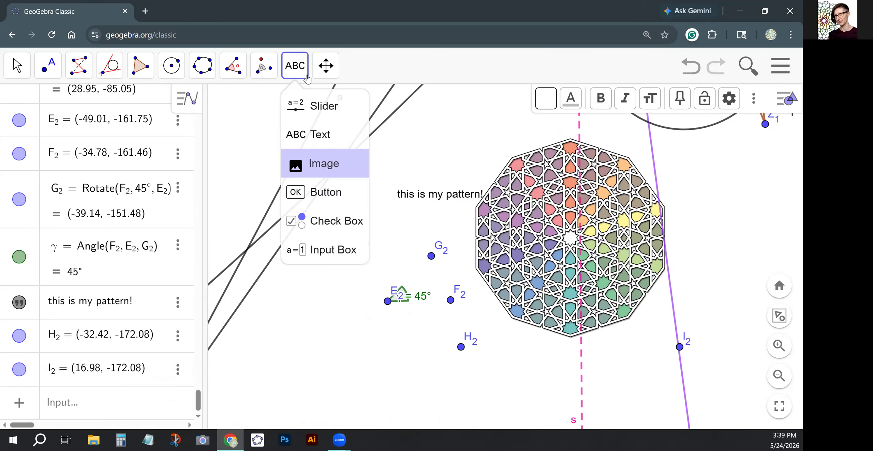
click(325, 69)
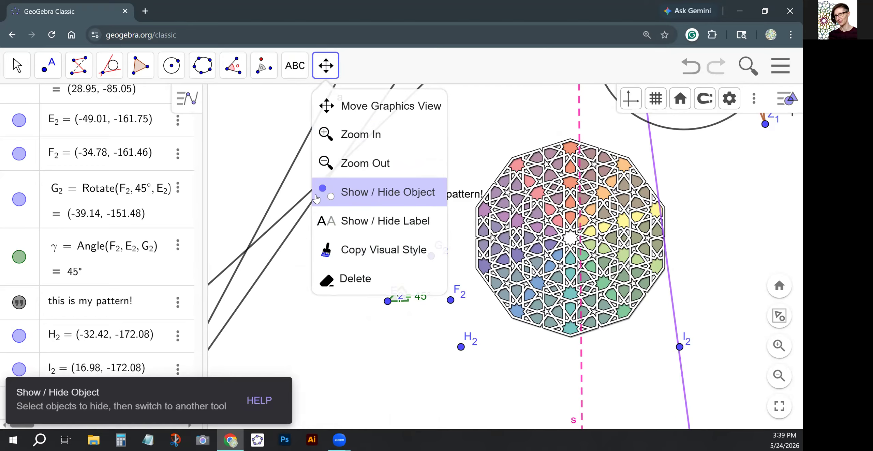
click(19, 155)
click(19, 155)
click(20, 155)
click(19, 155)
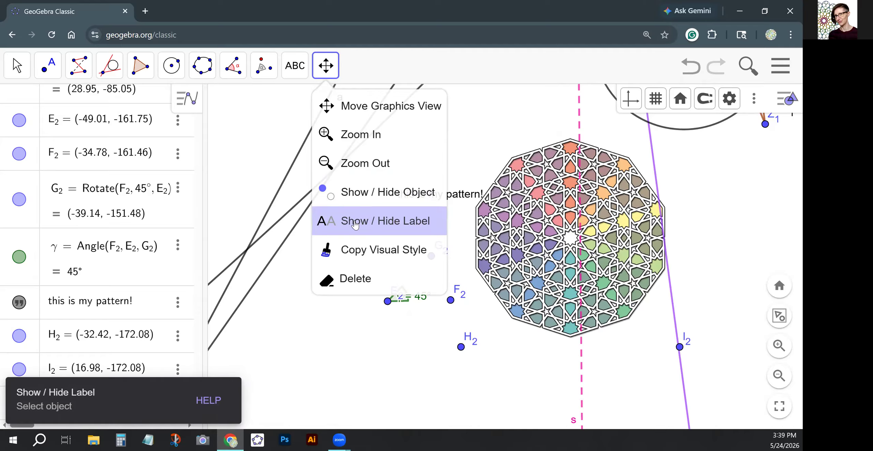
Copy the dashed pink style of line s onto the least steep of the three black diagonal curves near label a
click(362, 256)
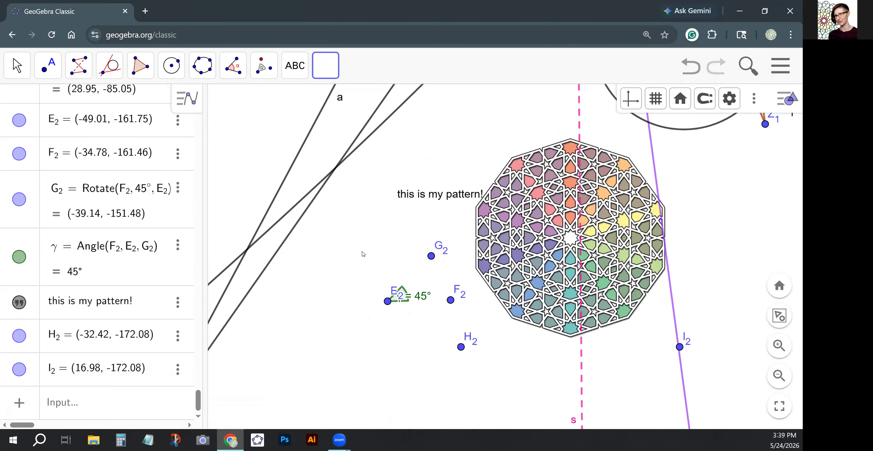
click(579, 126)
click(371, 136)
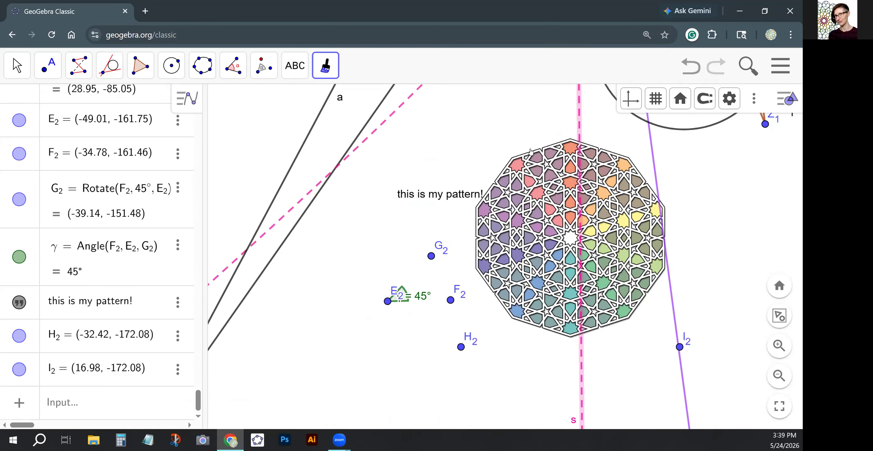
click(325, 65)
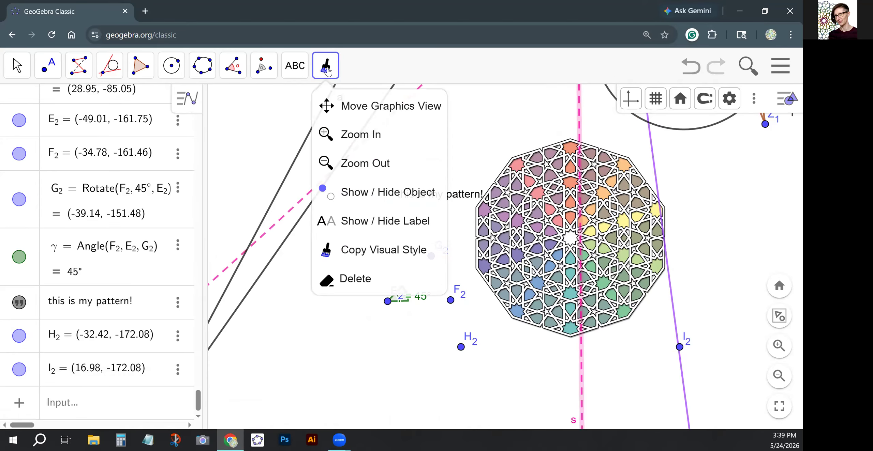
click(355, 279)
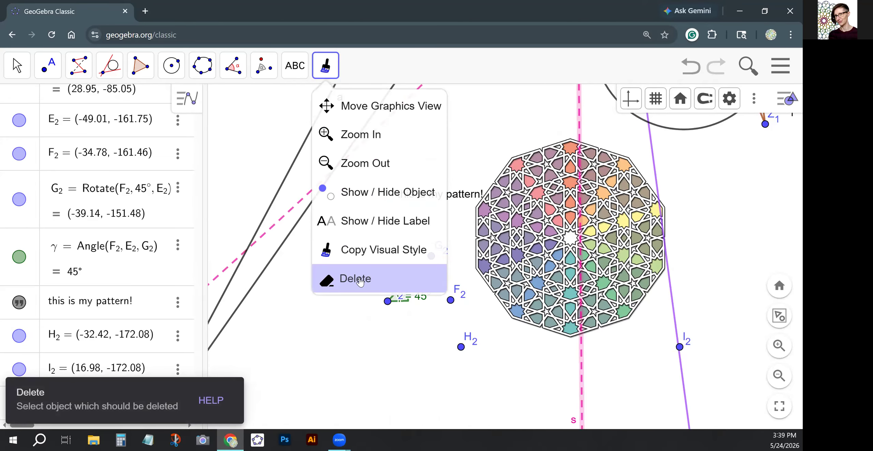
click(17, 65)
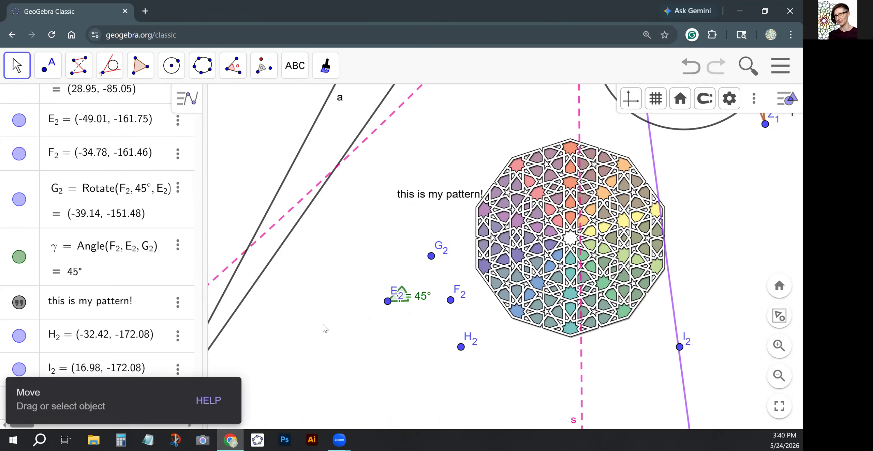
scroll(344, 184, down, 6)
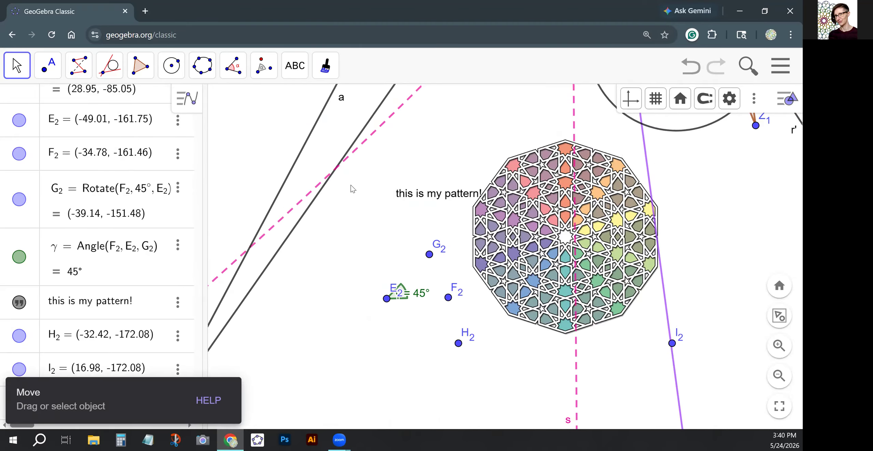
click(12, 66)
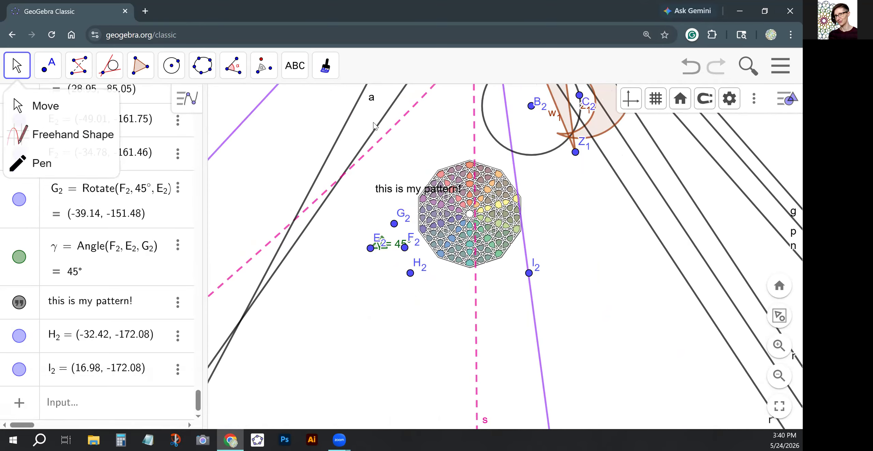
drag(436, 123, 402, 309)
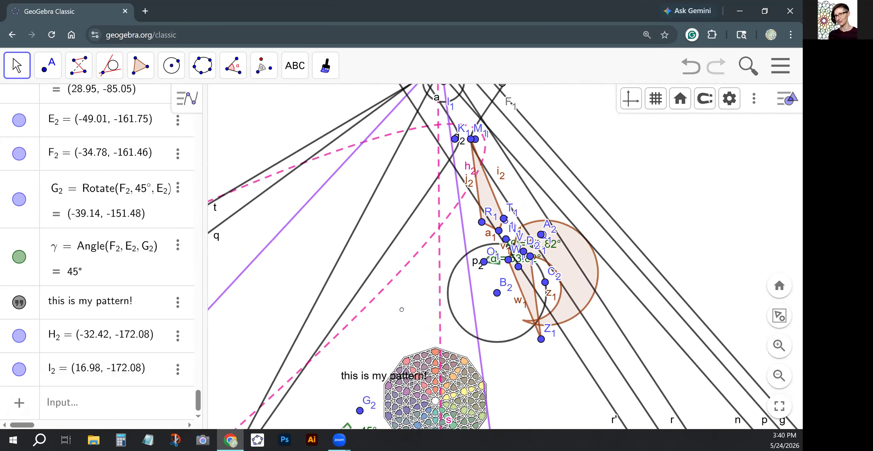